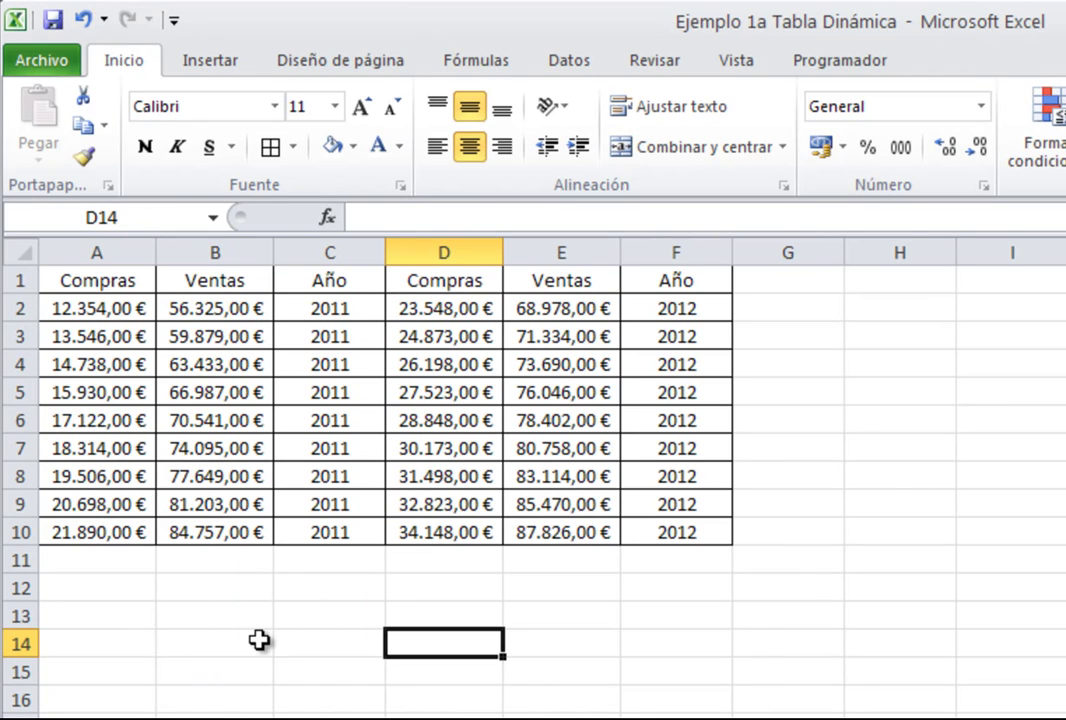
Fill the A1:F1 header row with yellow and make its text bold.
{"action": "mouse_move", "coordinate": [136, 281]}
{"action": "left_mouse_down"}
{"action": "mouse_move", "coordinate": [232, 293]}
{"action": "mouse_move", "coordinate": [695, 285]}
{"action": "left_mouse_up"}
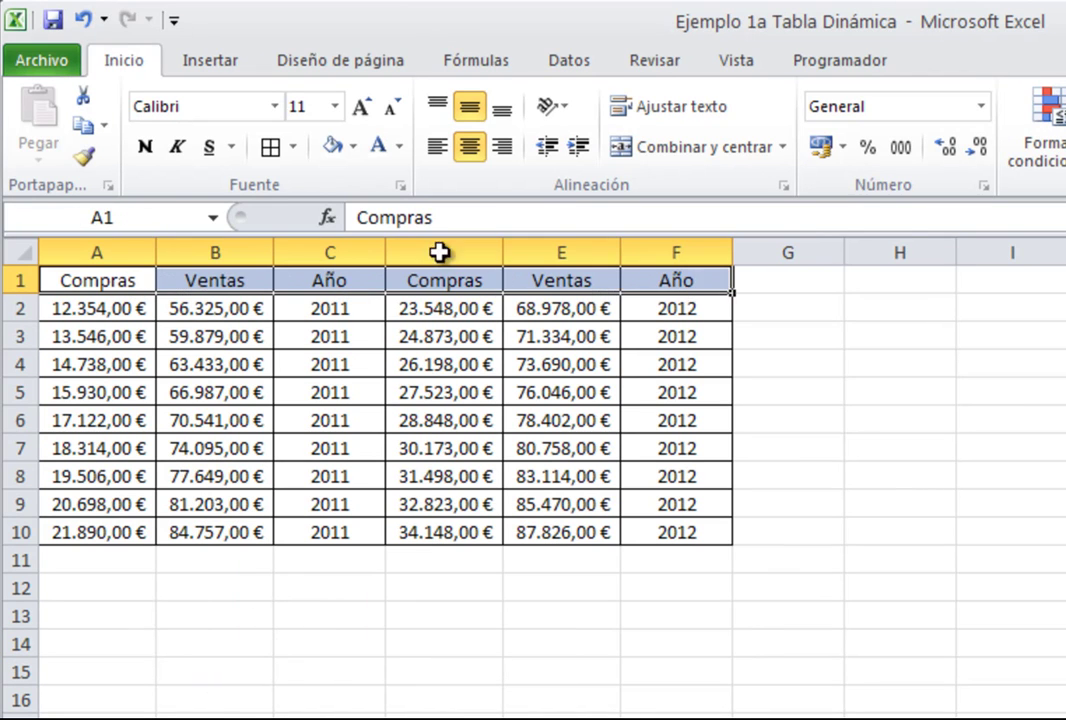
{"action": "left_click", "coordinate": [353, 147]}
{"action": "left_click", "coordinate": [402, 350]}
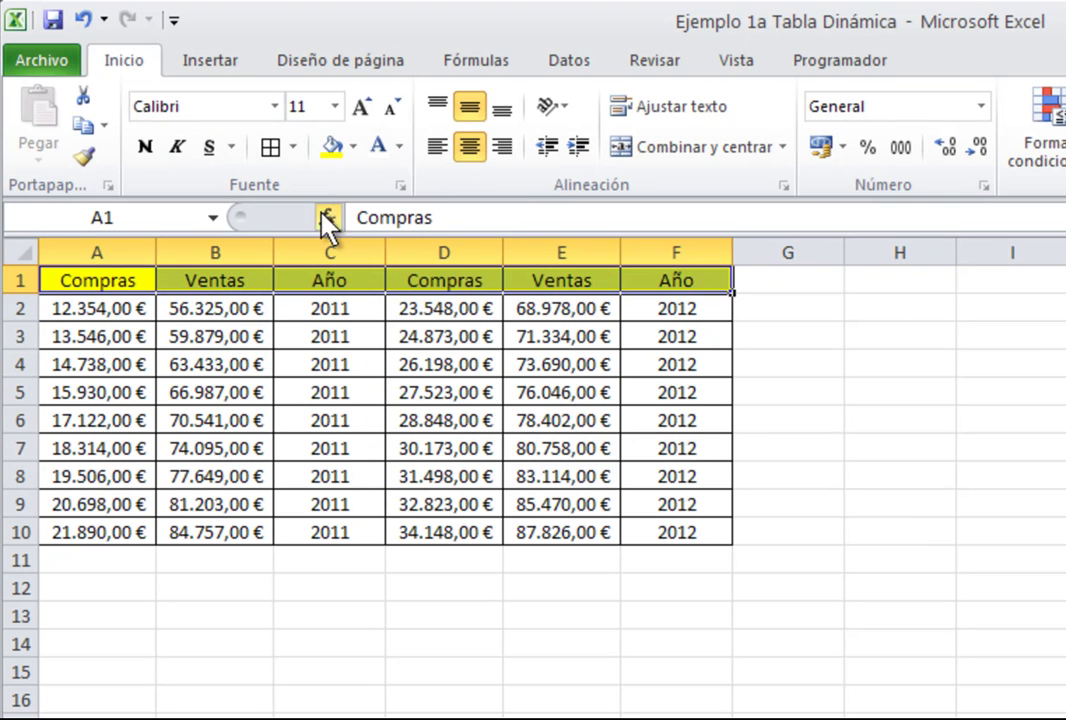
{"action": "left_click", "coordinate": [148, 148]}
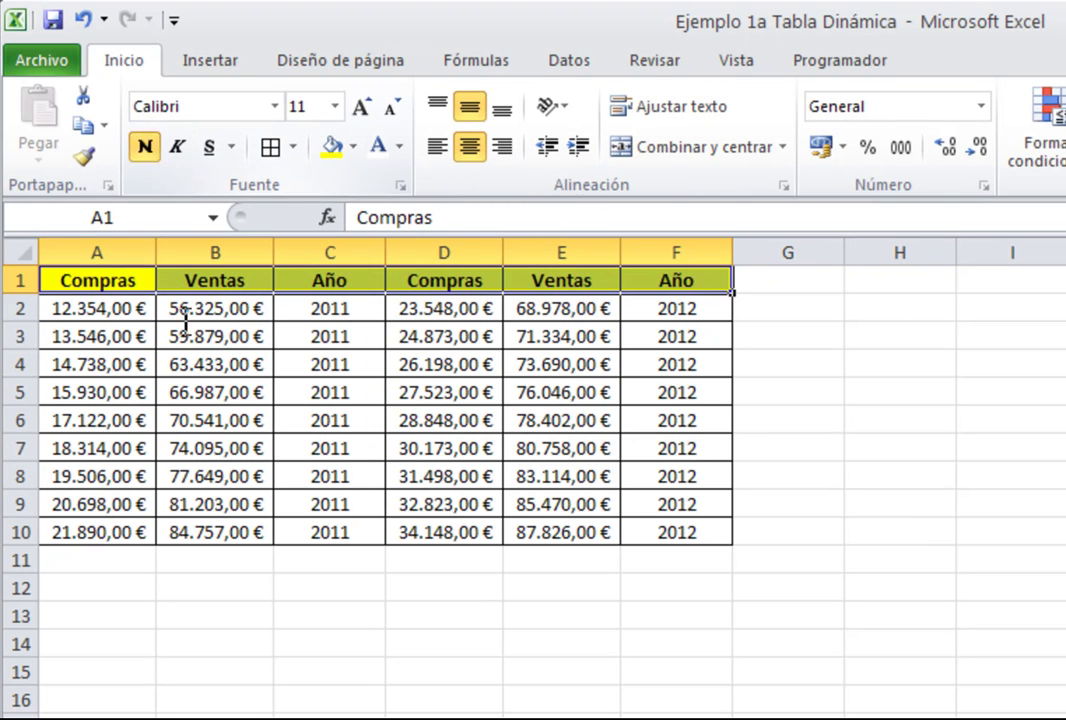
{"action": "left_click", "coordinate": [283, 614]}
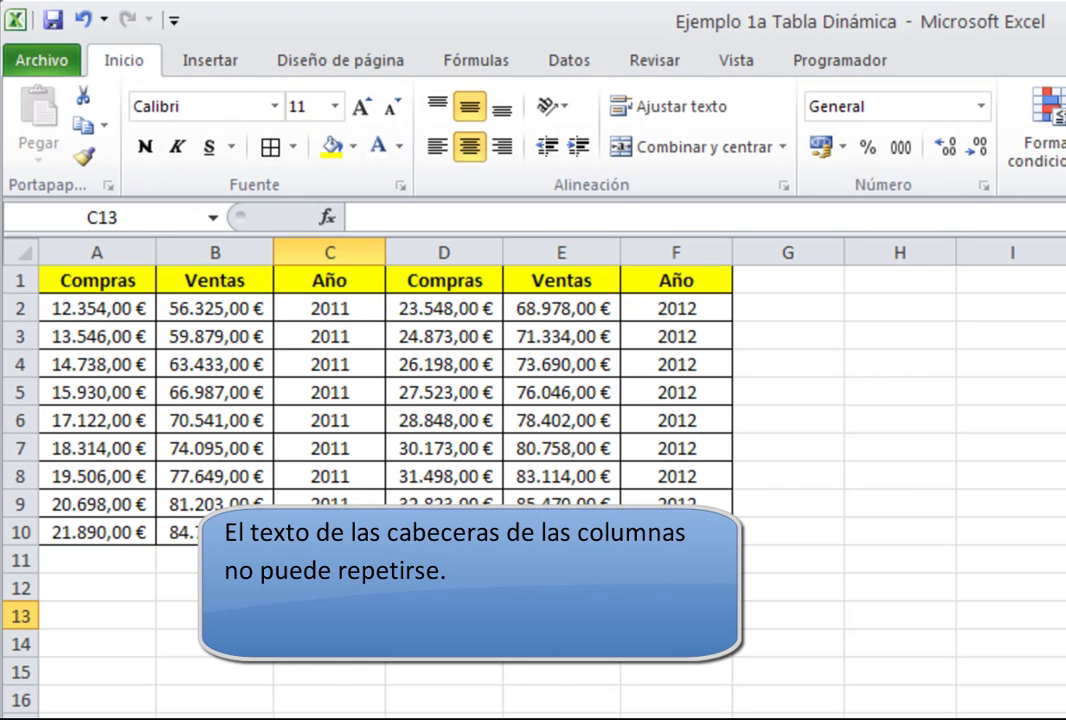
{"action": "left_click", "coordinate": [80, 279]}
{"action": "left_click", "coordinate": [443, 278]}
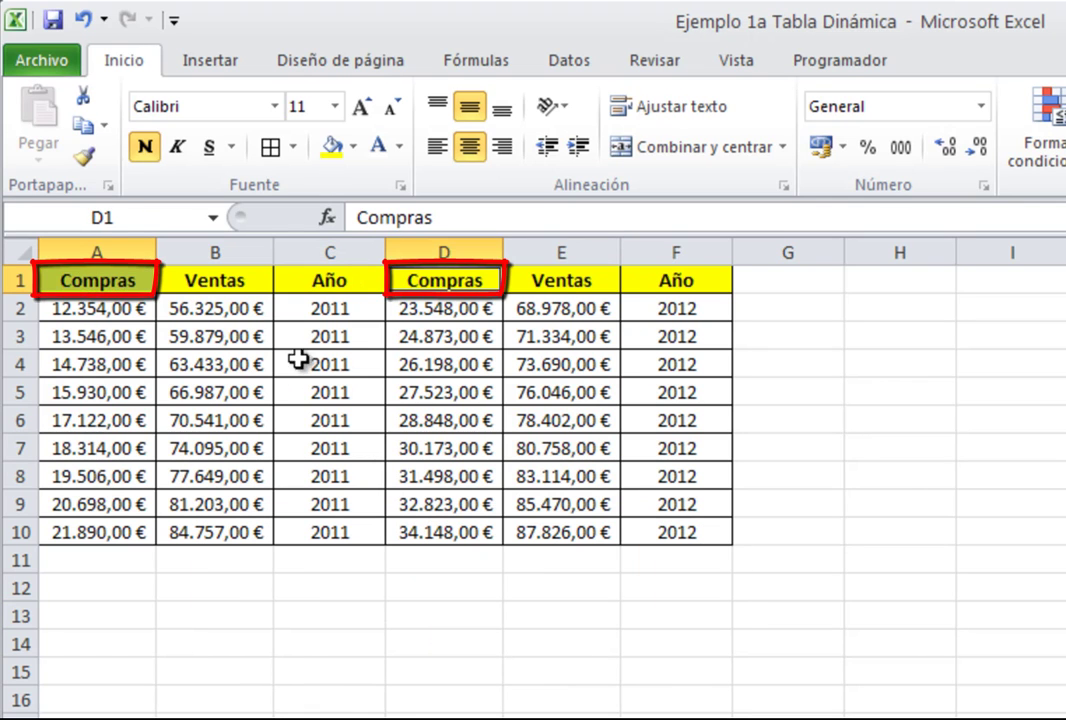
{"action": "left_click", "coordinate": [245, 282]}
{"action": "left_click", "coordinate": [580, 280], "text": "ctrl"}
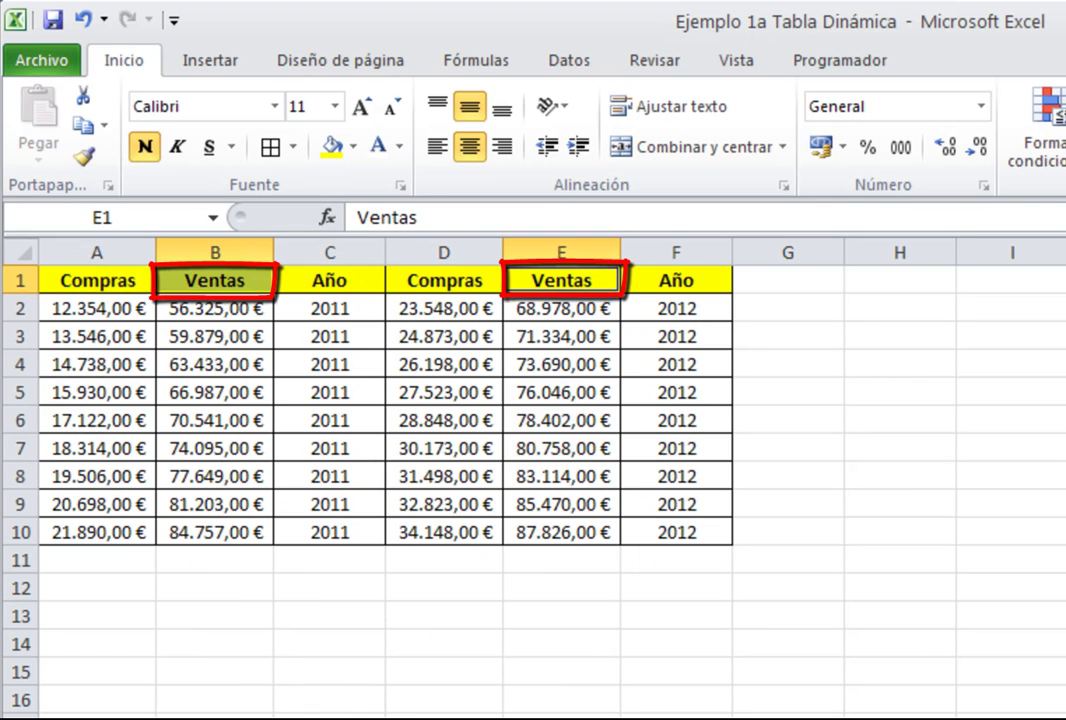
{"action": "left_click", "coordinate": [345, 280]}
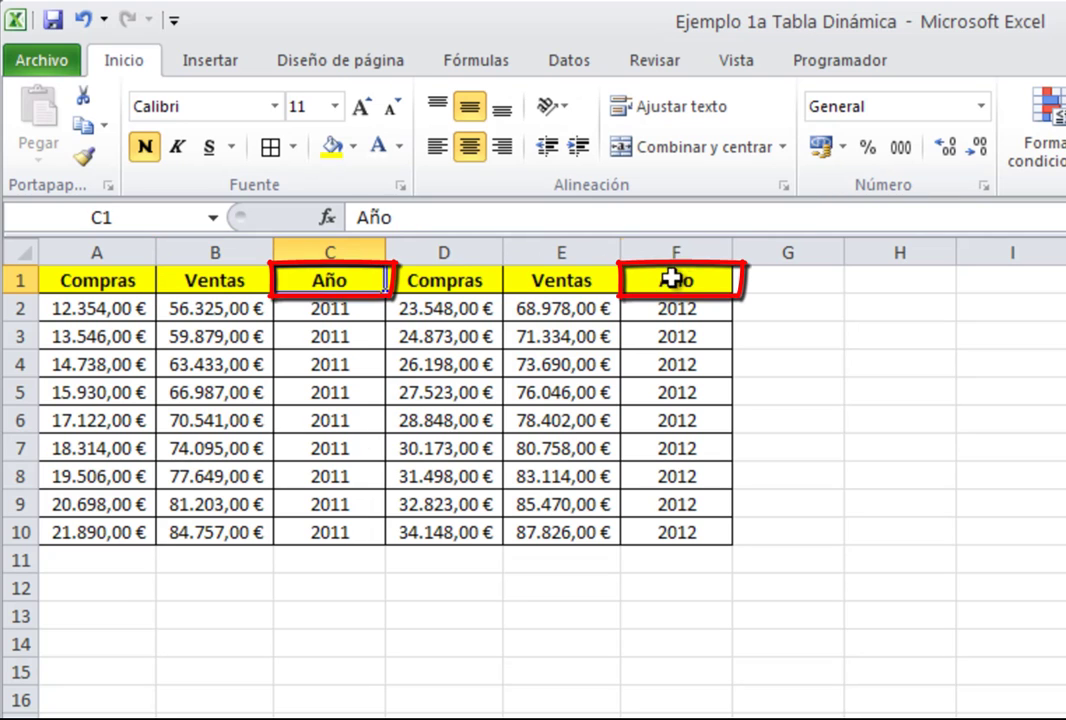
{"action": "left_click", "coordinate": [673, 279], "text": "ctrl"}
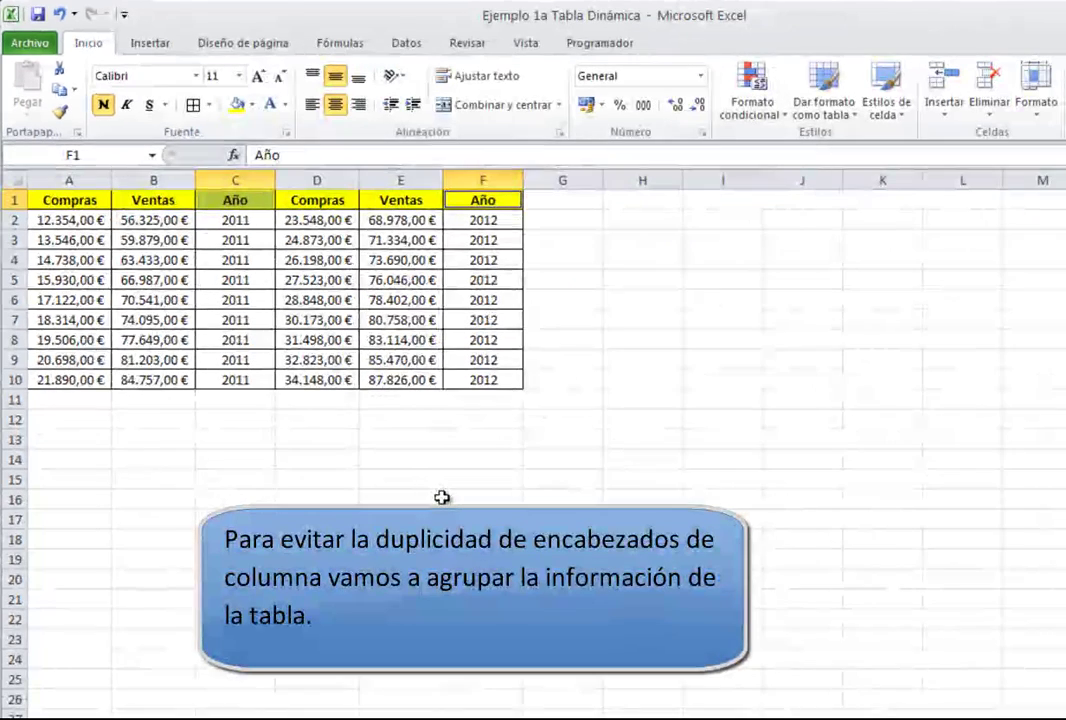
{"action": "left_click", "coordinate": [441, 497]}
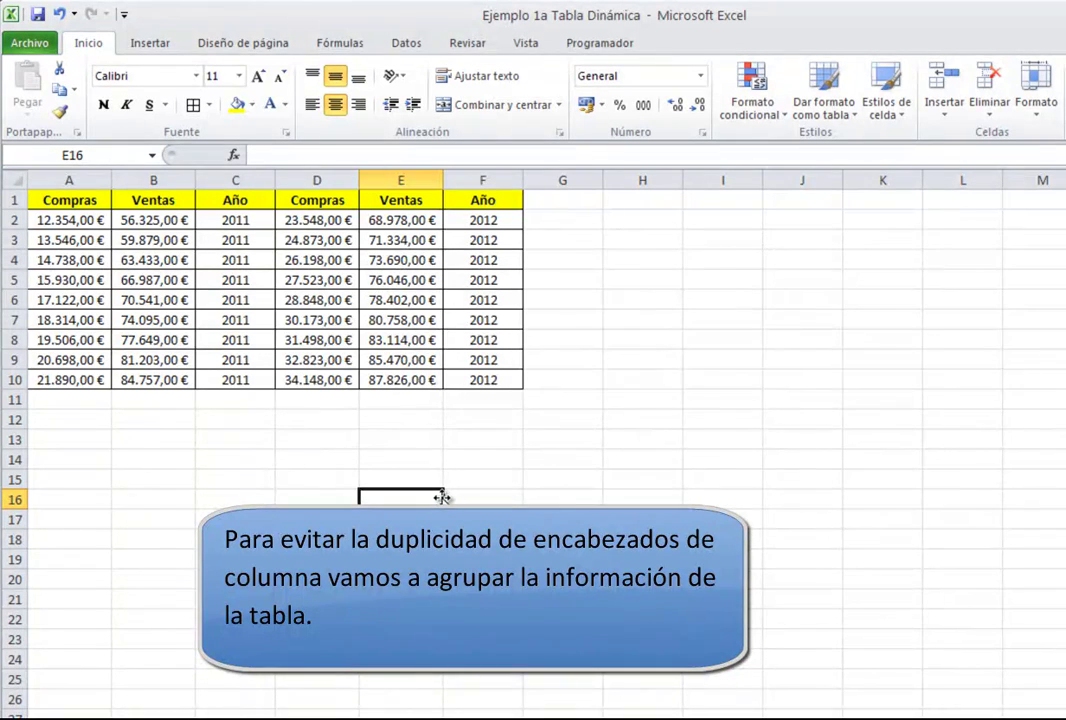
Move the 2012 block D1:F10 under the 2011 rows at A11 and delete the duplicate header row 11.
{"action": "mouse_move", "coordinate": [507, 379]}
{"action": "left_mouse_down"}
{"action": "mouse_move", "coordinate": [335, 192]}
{"action": "mouse_move", "coordinate": [84, 404]}
{"action": "left_mouse_up"}
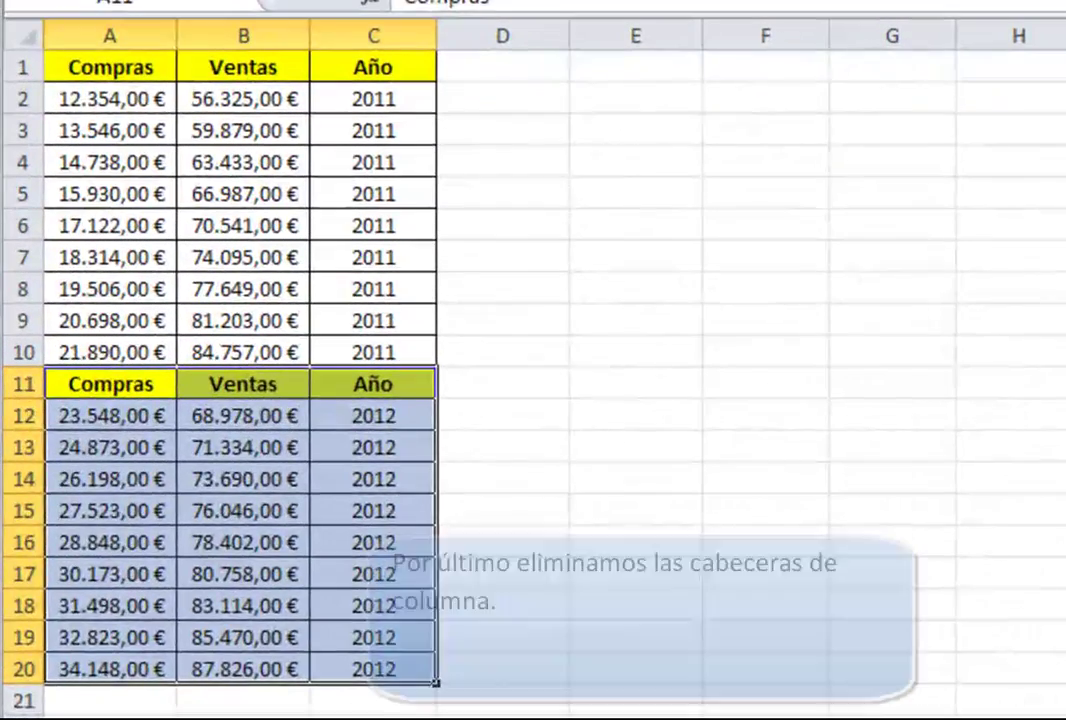
{"action": "left_click", "coordinate": [235, 638]}
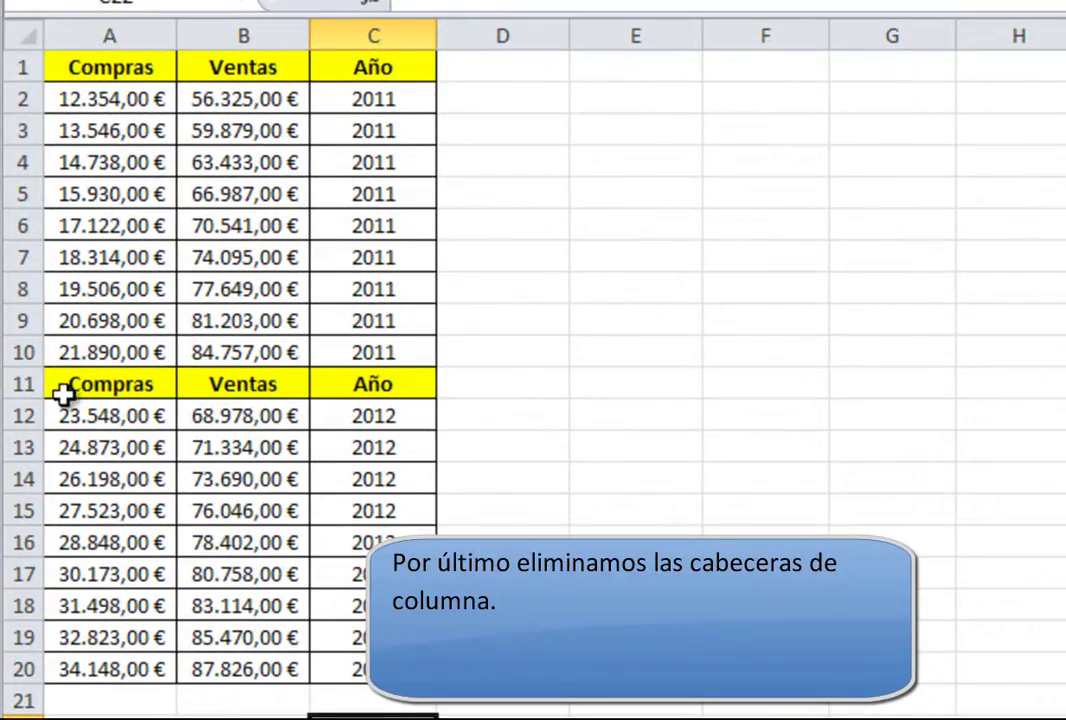
{"action": "left_click", "coordinate": [24, 384]}
{"action": "right_click", "coordinate": [30, 384]}
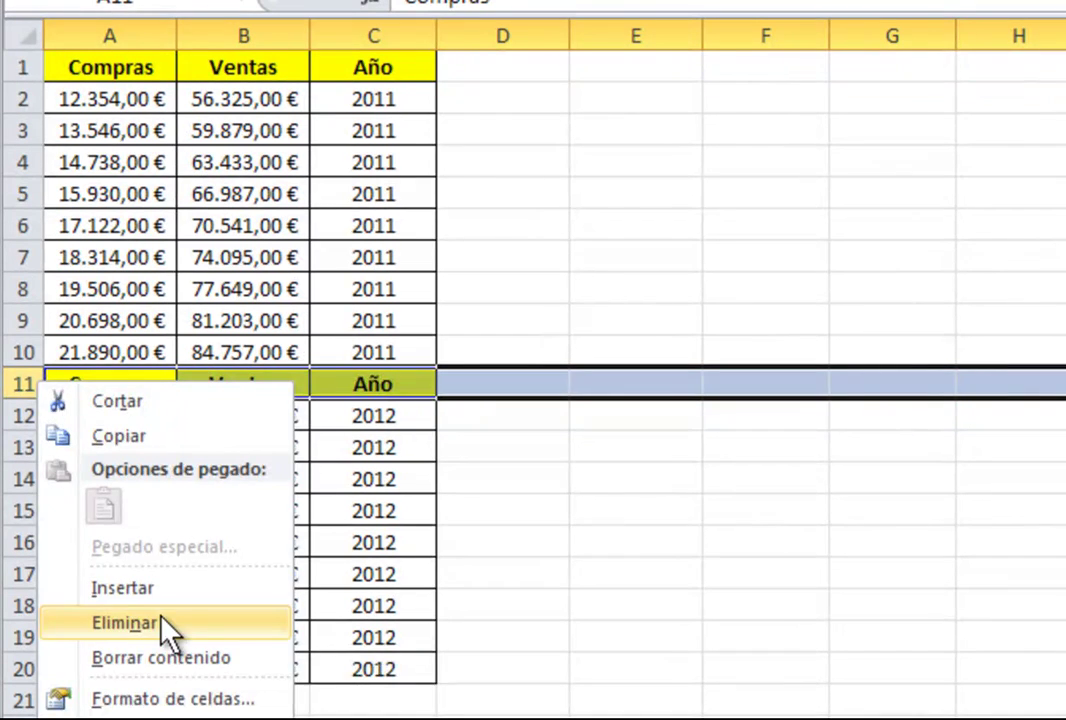
{"action": "left_click", "coordinate": [163, 624]}
{"action": "left_click", "coordinate": [714, 505]}
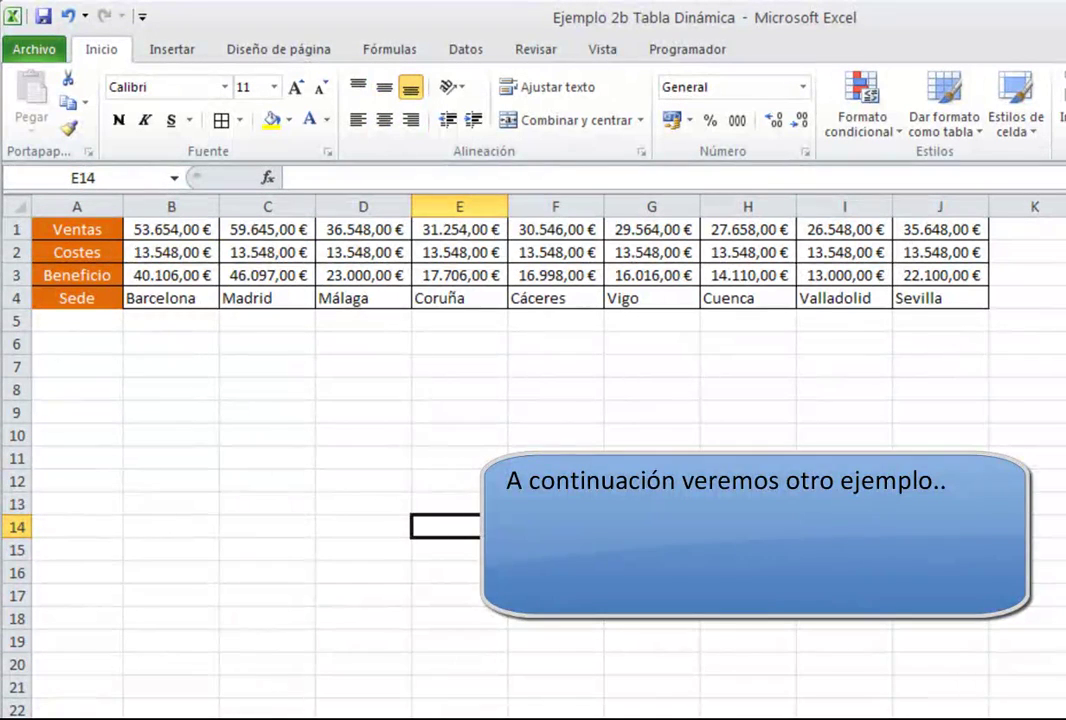
Copy the Ventas-to-Sede table in A1:J4 on Hoja1.
{"action": "left_click", "coordinate": [583, 502]}
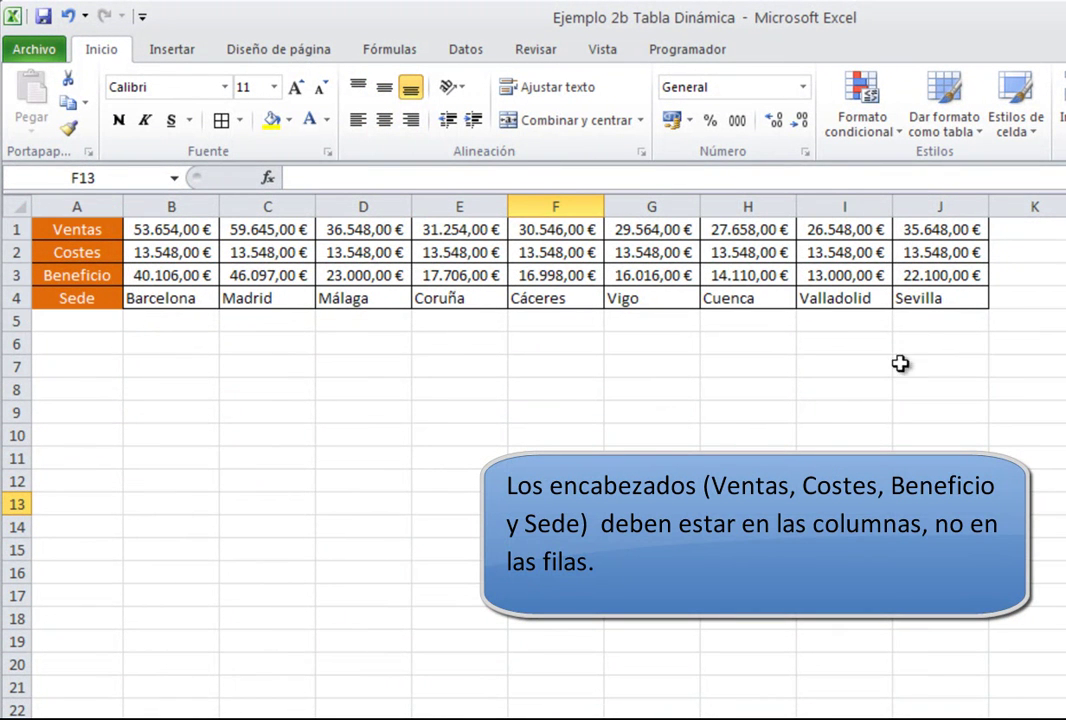
{"action": "left_click_drag", "start_coordinate": [940, 229], "coordinate": [62, 229]}
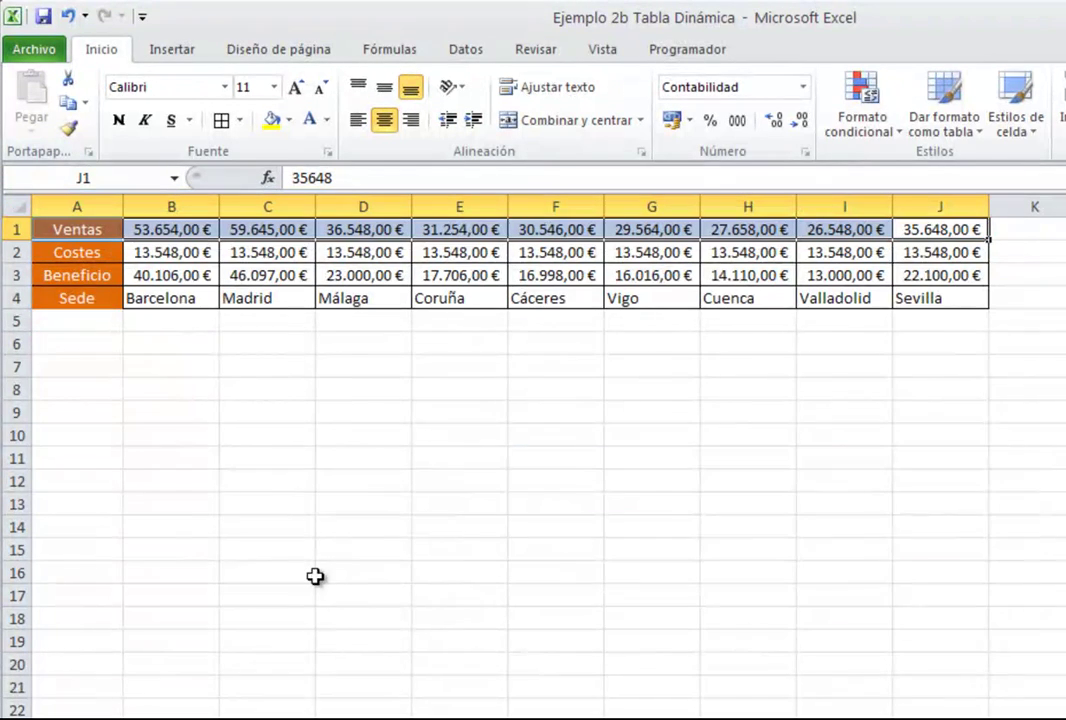
{"action": "left_click", "coordinate": [748, 413]}
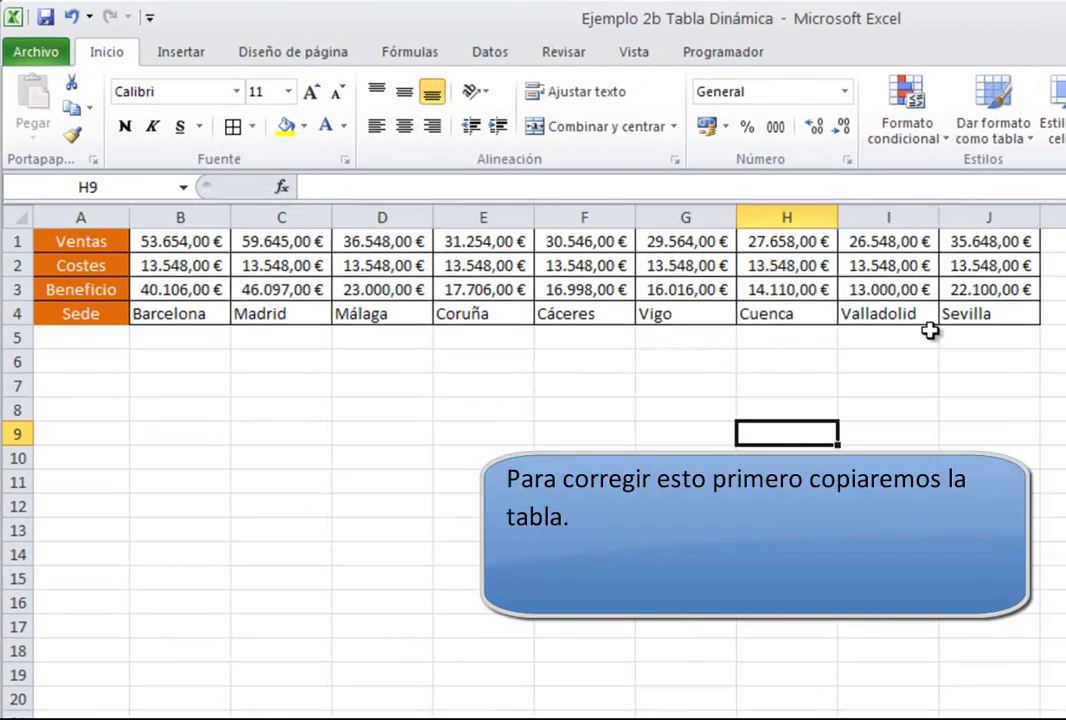
{"action": "left_click_drag", "start_coordinate": [935, 298], "coordinate": [83, 217]}
{"action": "left_click", "coordinate": [84, 119]}
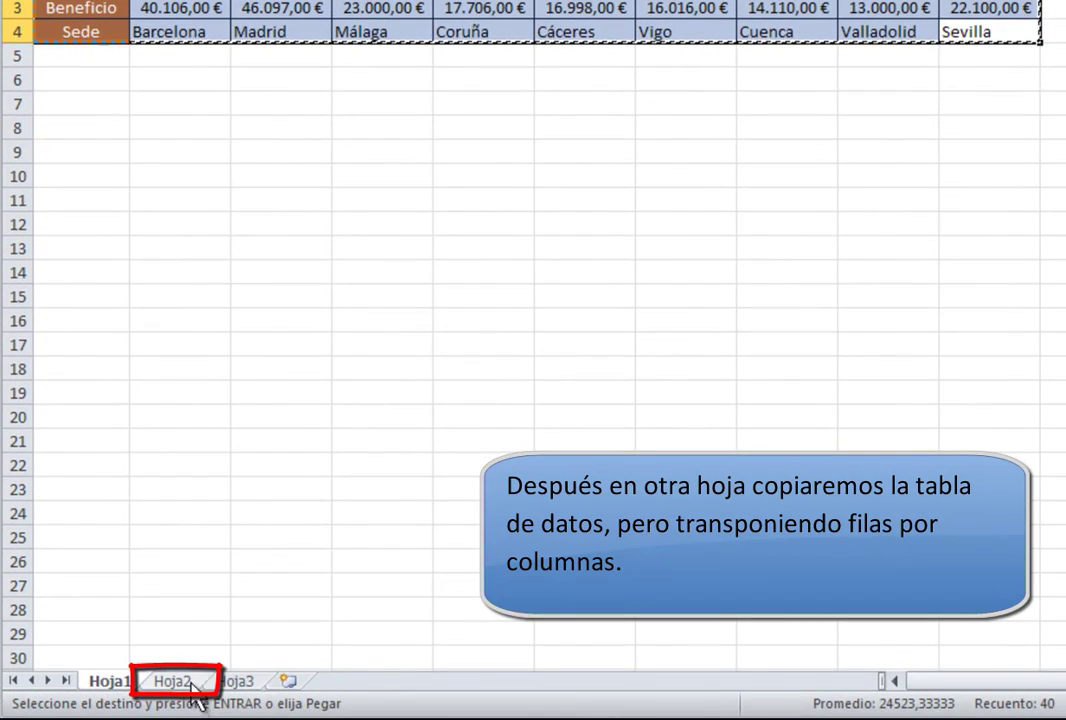
Paste the copied table transposed into A1 of Hoja2 using Pegado especial with Transponer.
{"action": "left_click", "coordinate": [185, 682]}
{"action": "left_click", "coordinate": [117, 260]}
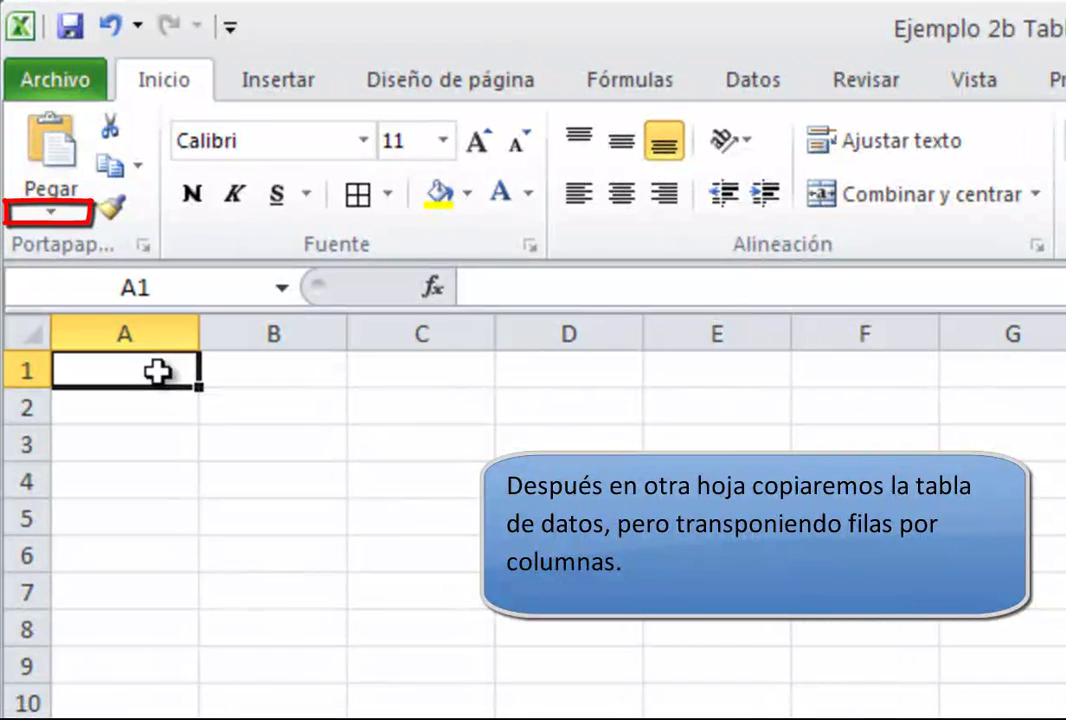
{"action": "left_click", "coordinate": [35, 150]}
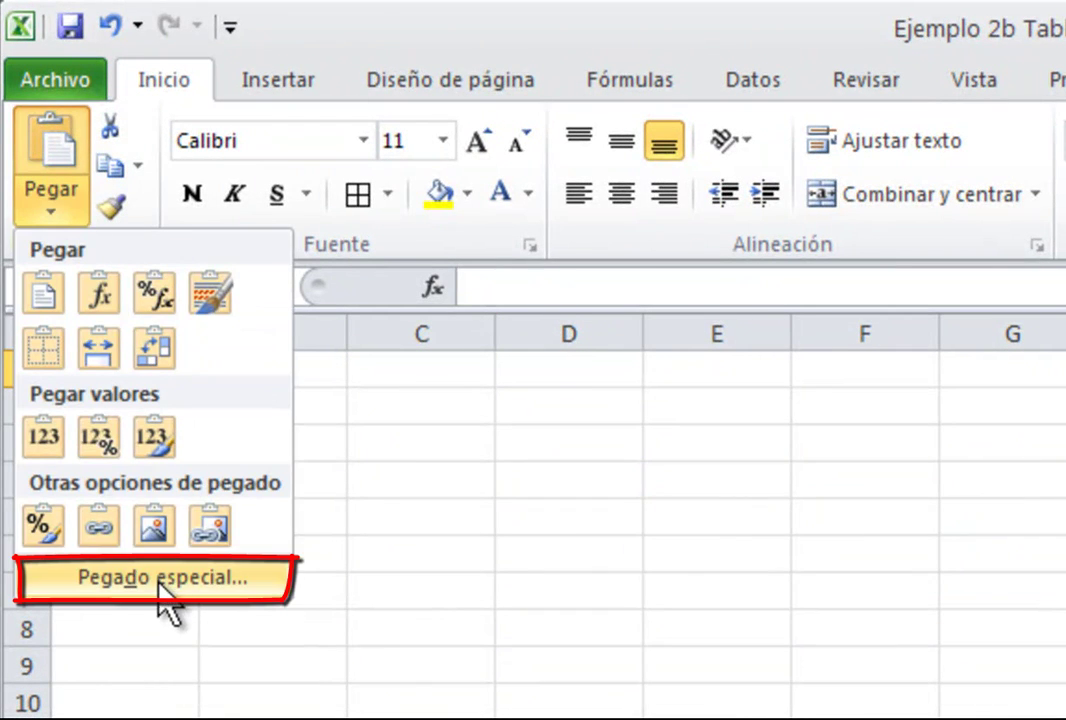
{"action": "left_click", "coordinate": [160, 578]}
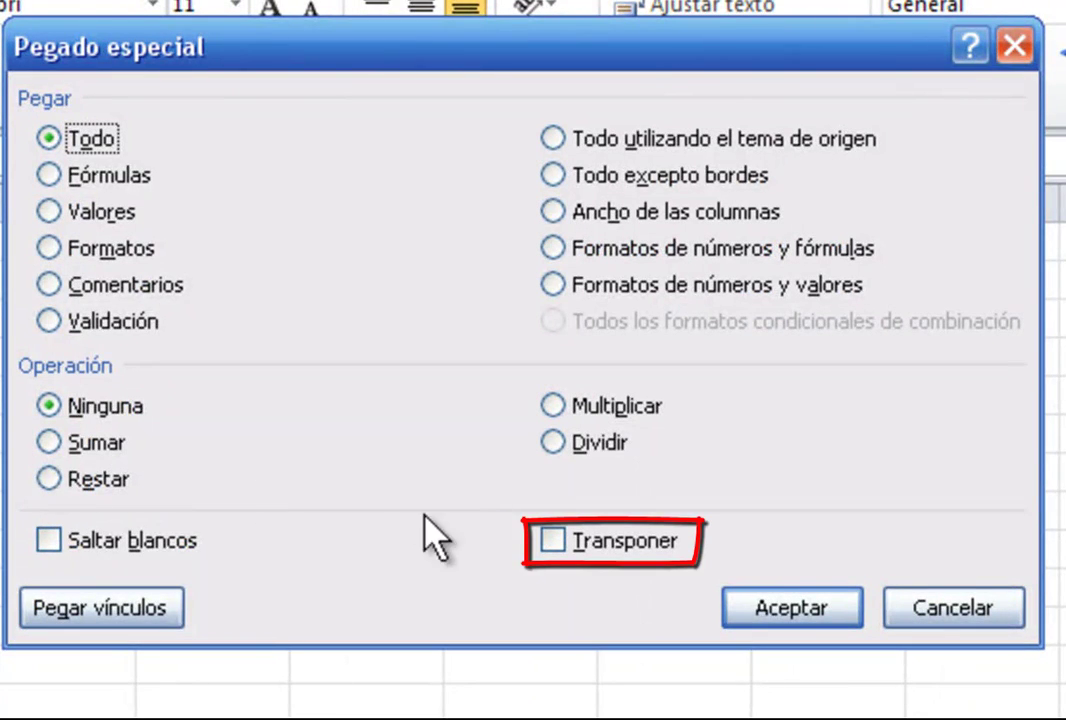
{"action": "left_click", "coordinate": [553, 545]}
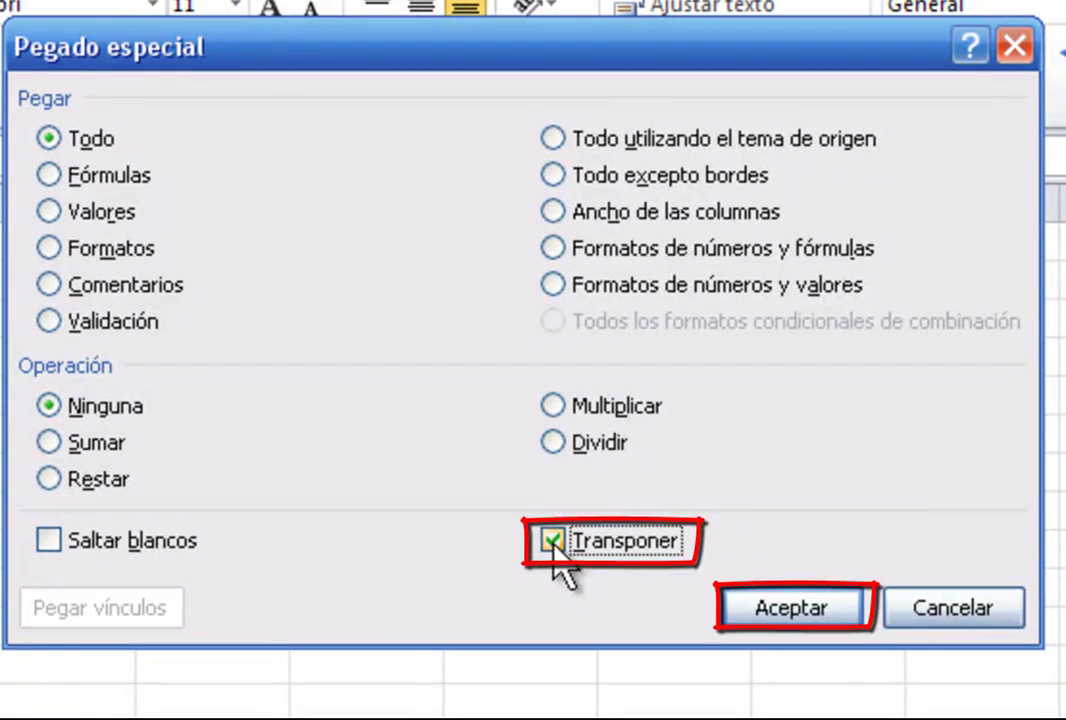
{"action": "left_click", "coordinate": [762, 612]}
Autofit columns A to C so the euro values display fully.
{"action": "left_click", "coordinate": [309, 265]}
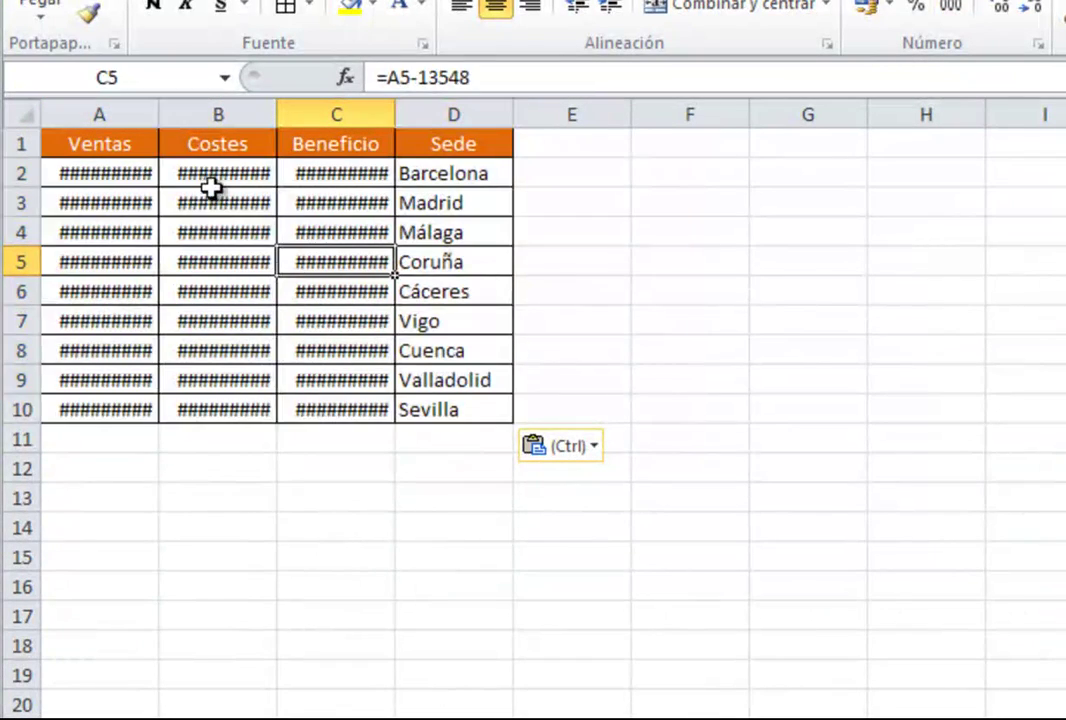
{"action": "left_click_drag", "start_coordinate": [136, 114], "coordinate": [367, 104]}
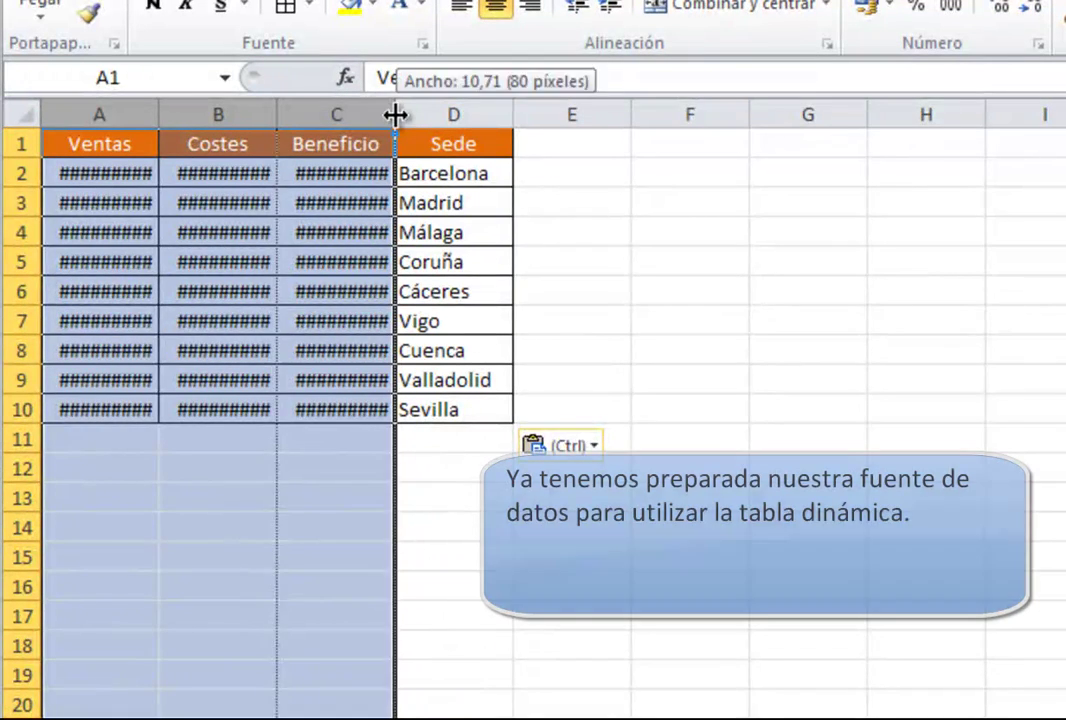
{"action": "double_click", "coordinate": [395, 114]}
{"action": "left_click", "coordinate": [752, 418]}
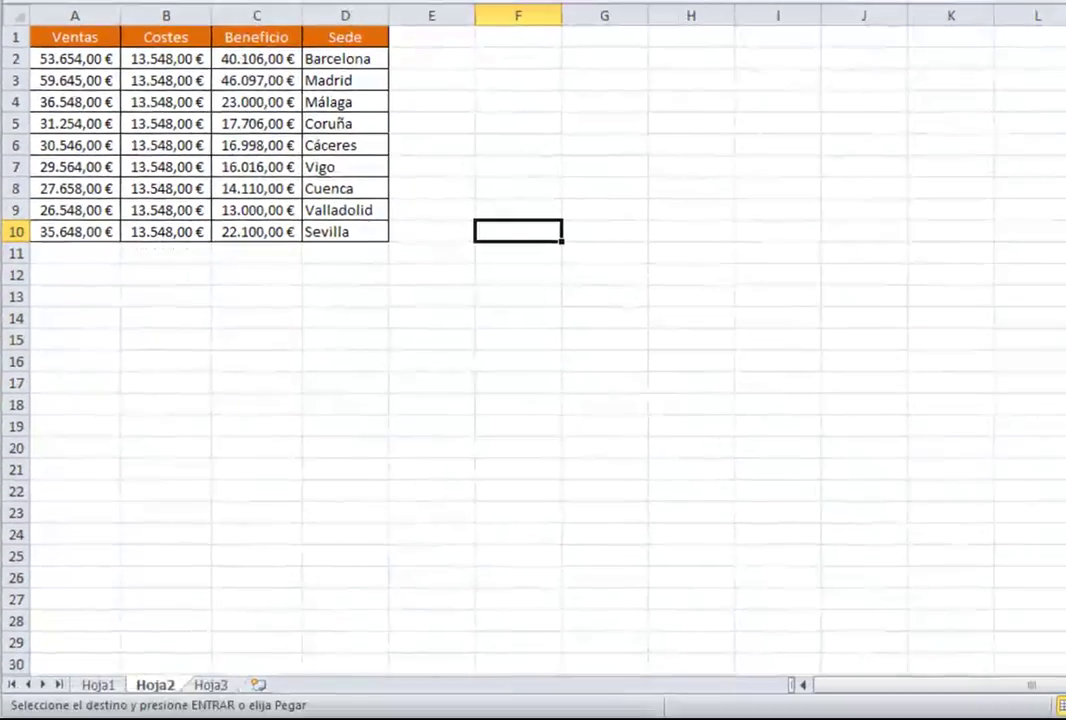
Browse the Madrid-Luz, Madrid-Gas, Barcelona-Luz and Barcelona-Gas sheets, ending back on Madrid-Luz.
{"action": "left_click", "coordinate": [120, 686]}
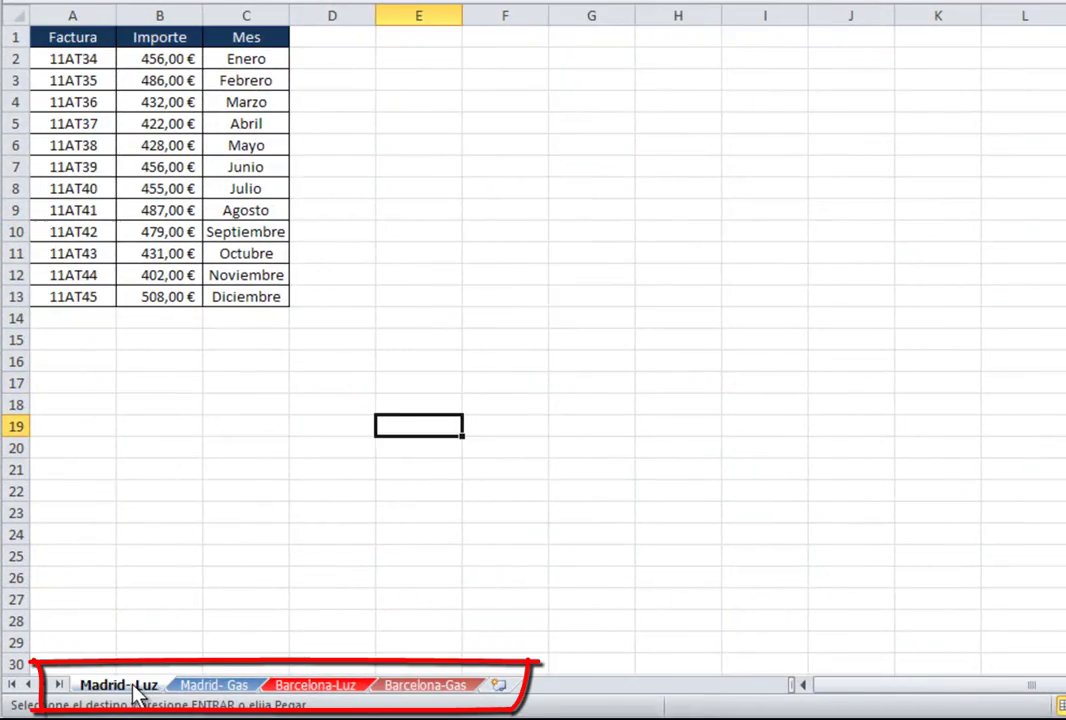
{"action": "left_click", "coordinate": [214, 686]}
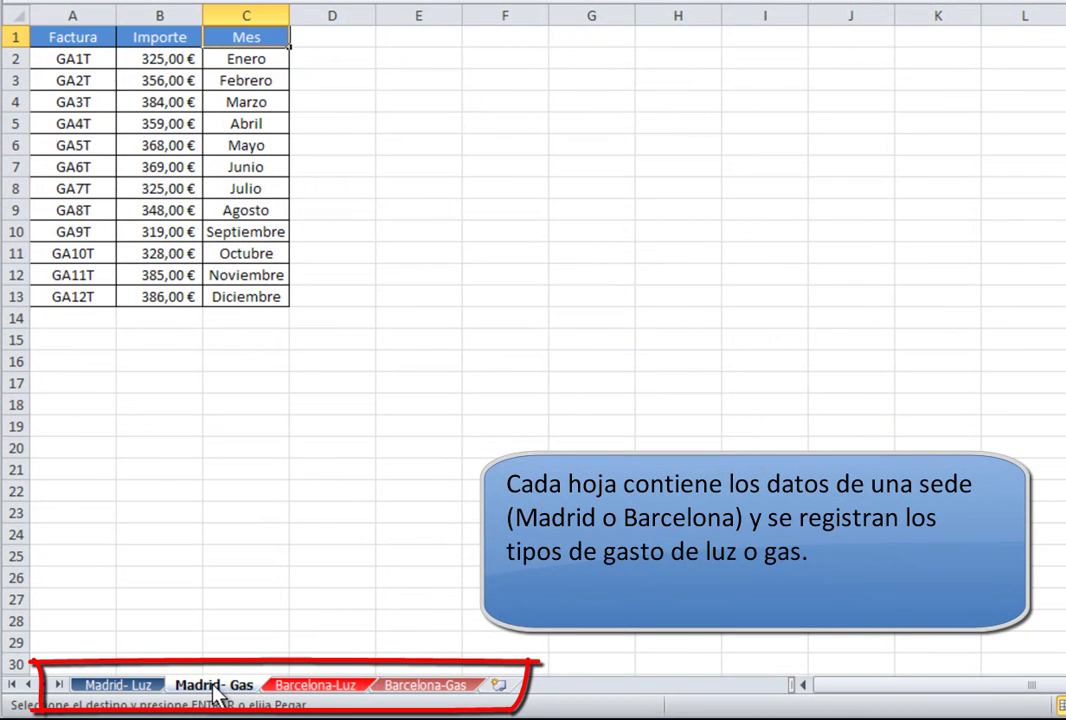
{"action": "left_click", "coordinate": [316, 686]}
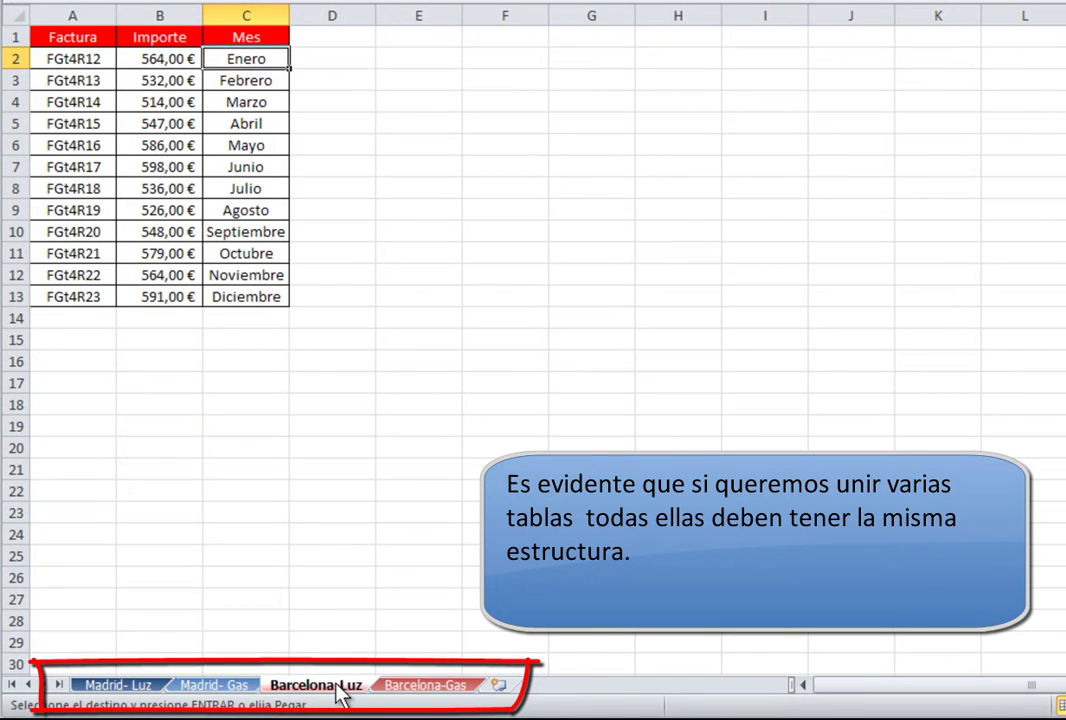
{"action": "left_click", "coordinate": [417, 687]}
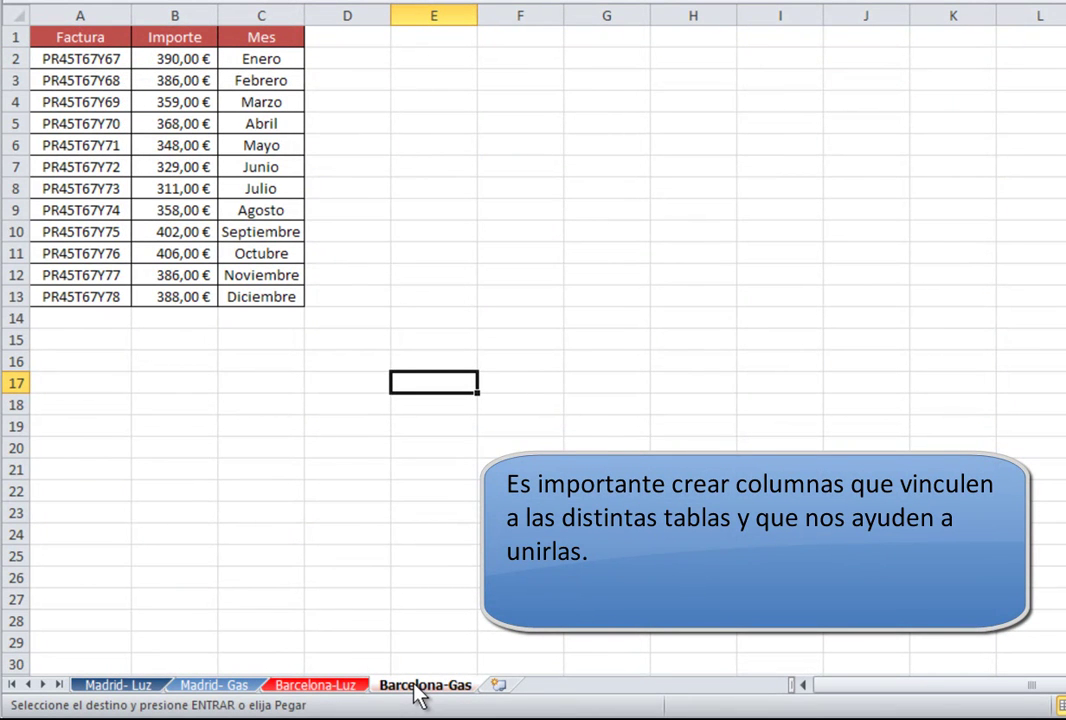
{"action": "left_click", "coordinate": [313, 687]}
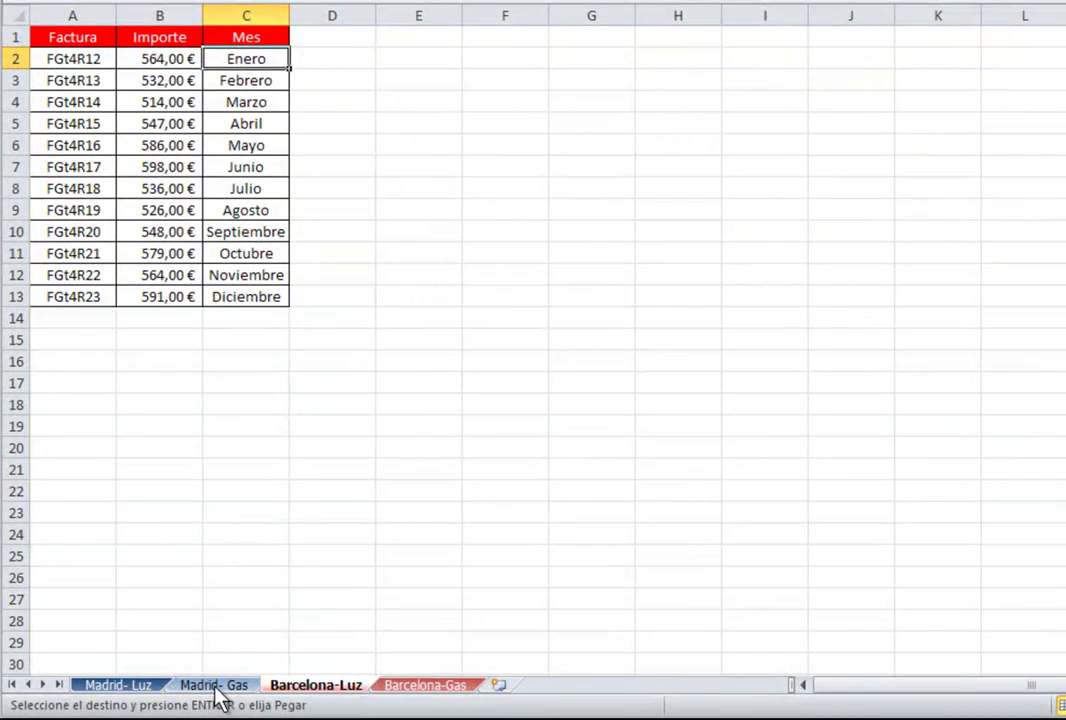
{"action": "left_click", "coordinate": [214, 686]}
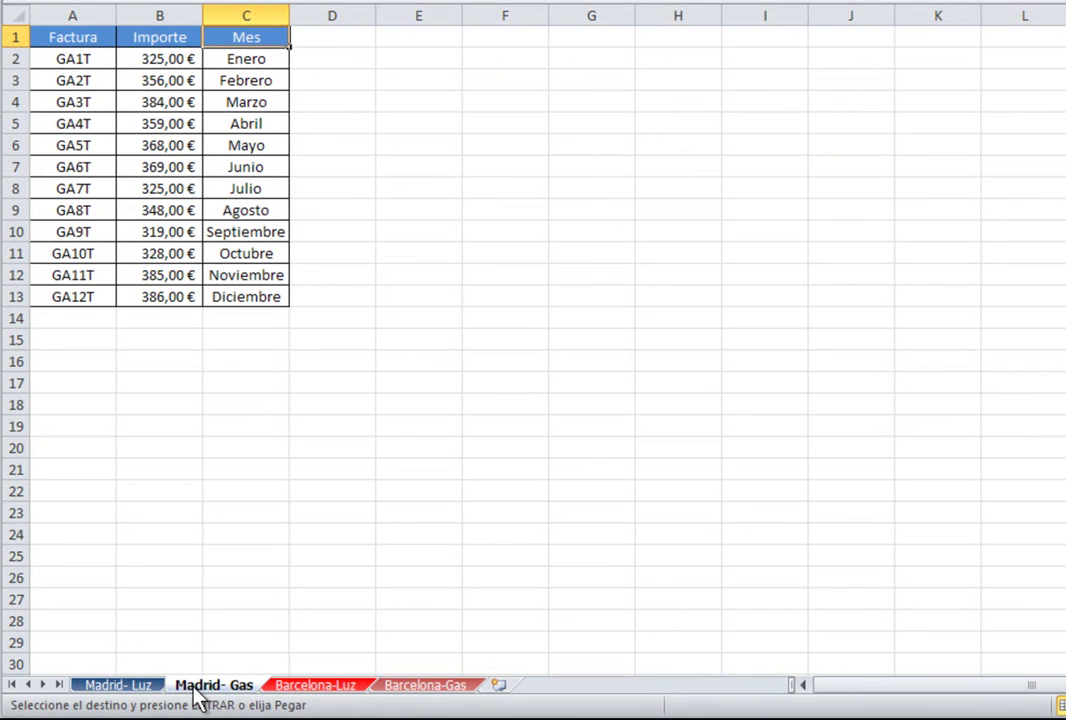
{"action": "left_click", "coordinate": [150, 690]}
{"action": "left_click", "coordinate": [178, 466]}
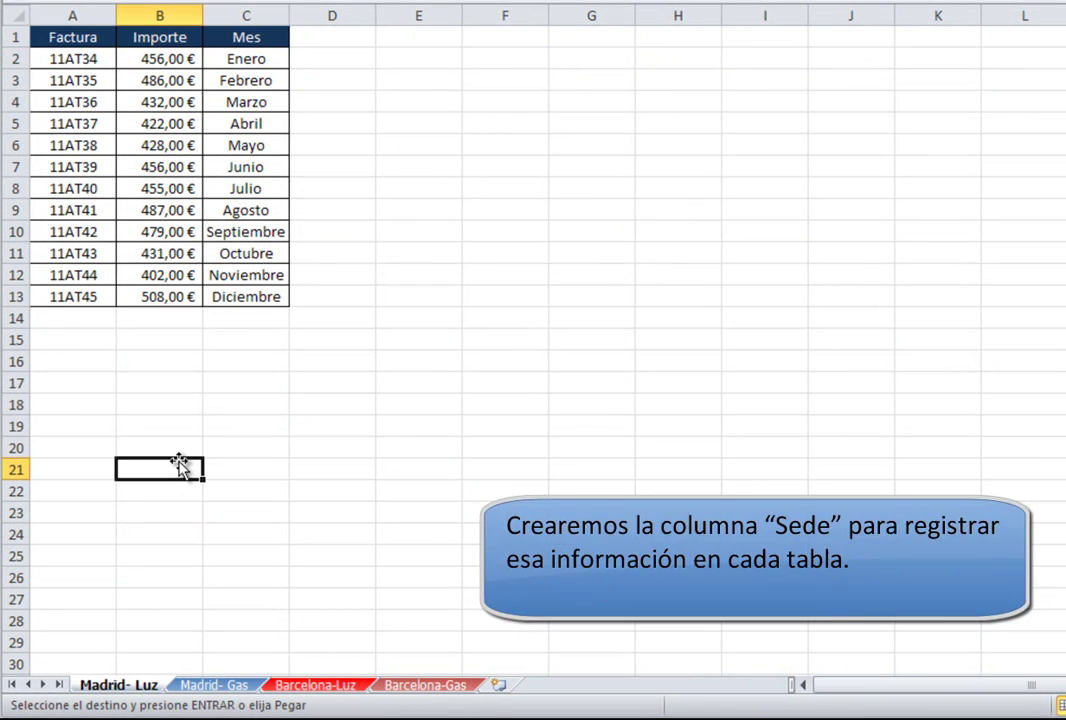
Add a Sede header in D1 and fill Madrid down D2:D13.
{"action": "left_click", "coordinate": [348, 32]}
{"action": "type", "text": "Sede"}
{"action": "key", "text": "Return"}
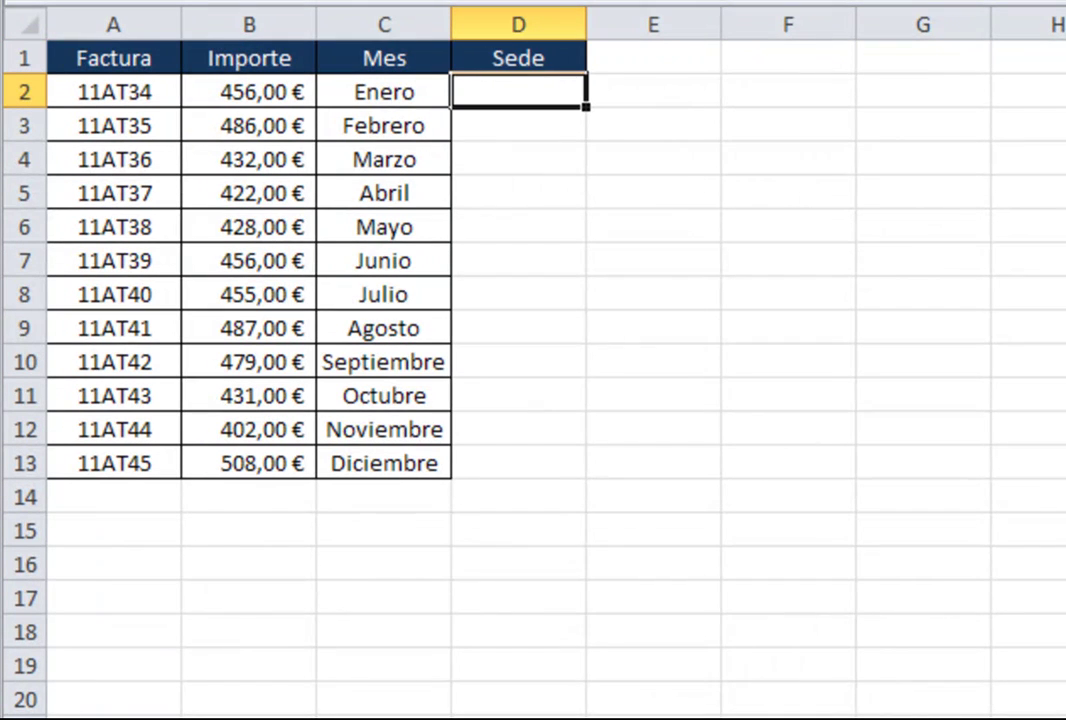
{"action": "type", "text": "Madrid"}
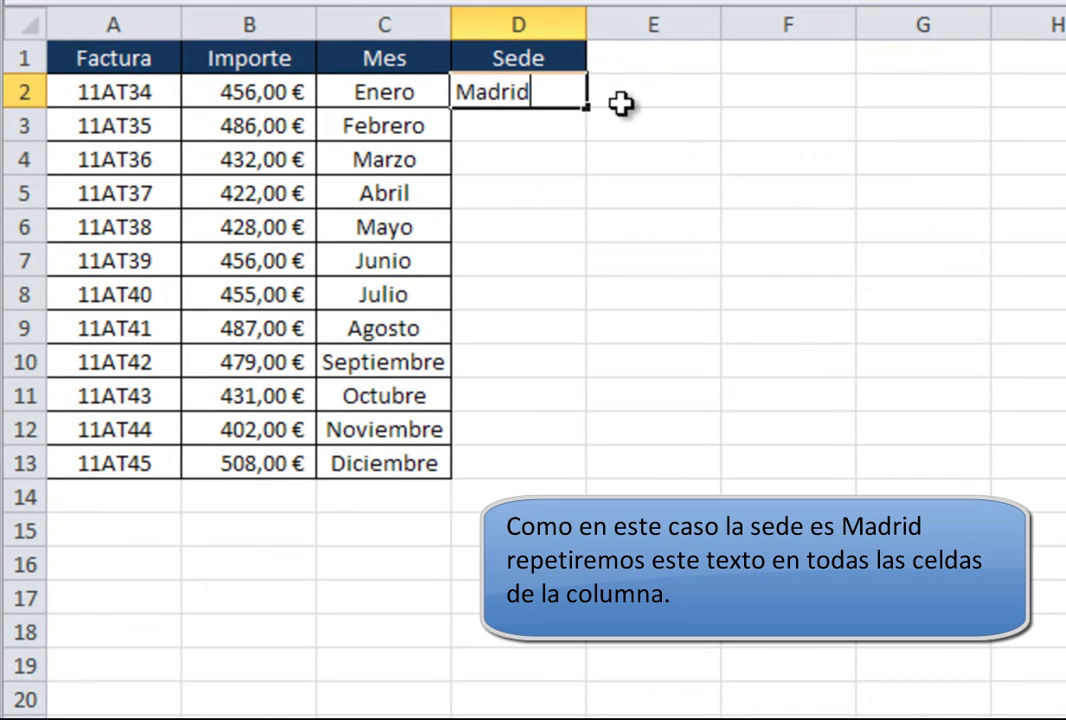
{"action": "key", "text": "Return"}
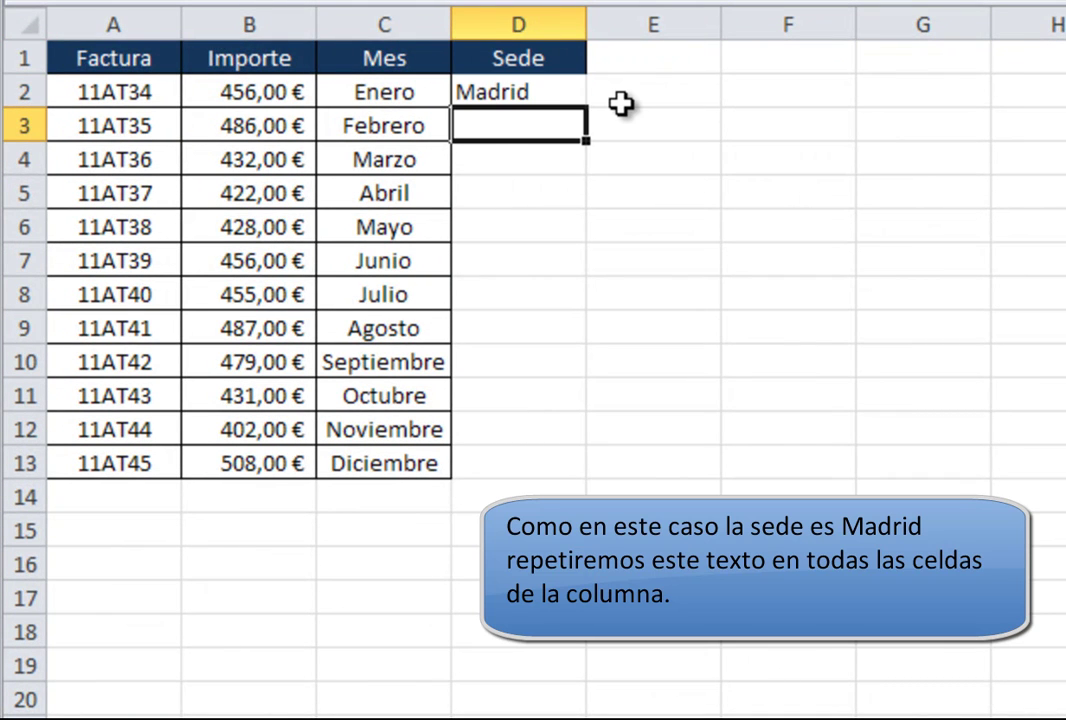
{"action": "left_click", "coordinate": [559, 88]}
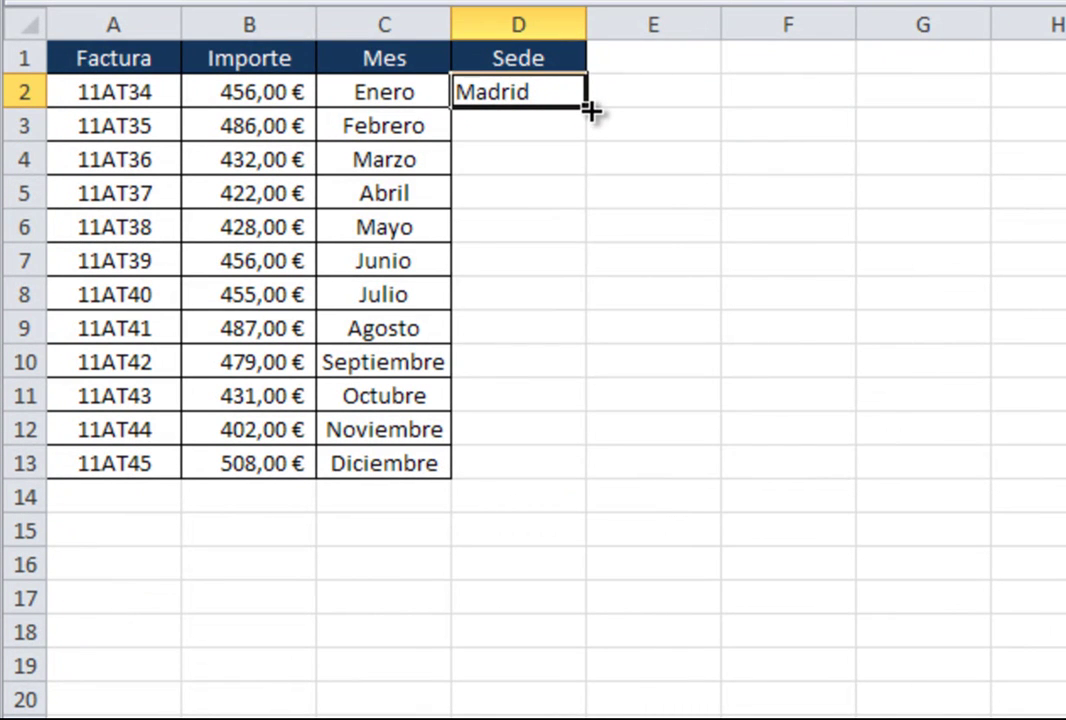
{"action": "left_click_drag", "start_coordinate": [590, 111], "coordinate": [569, 466]}
{"action": "left_click", "coordinate": [506, 597]}
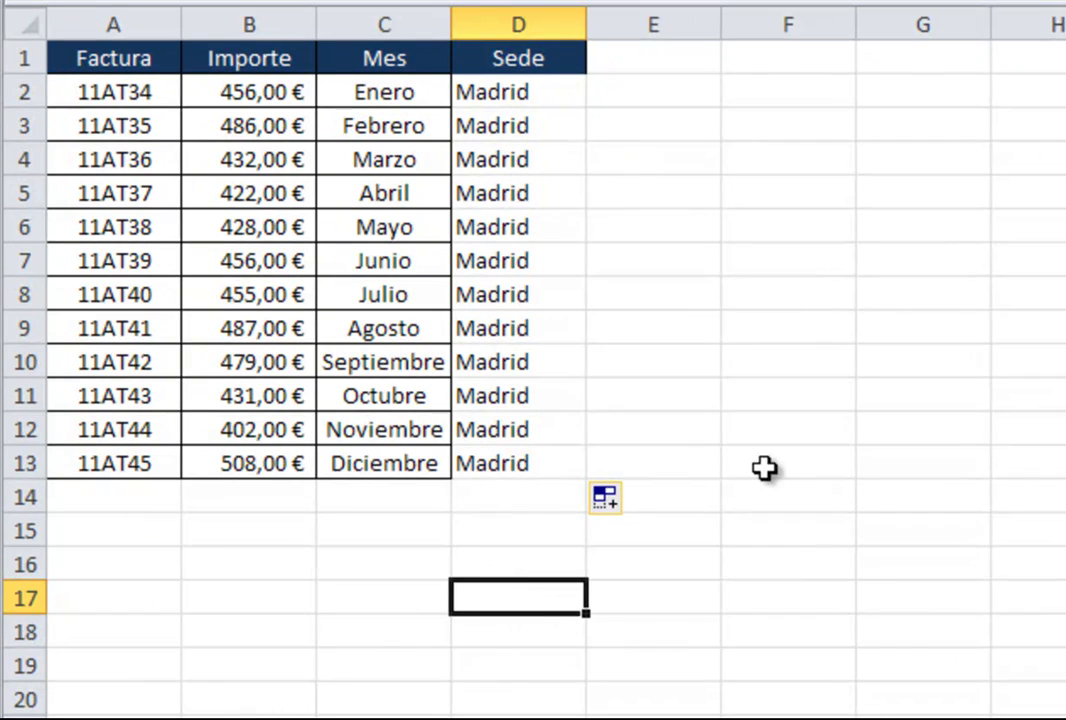
{"action": "left_click", "coordinate": [681, 60]}
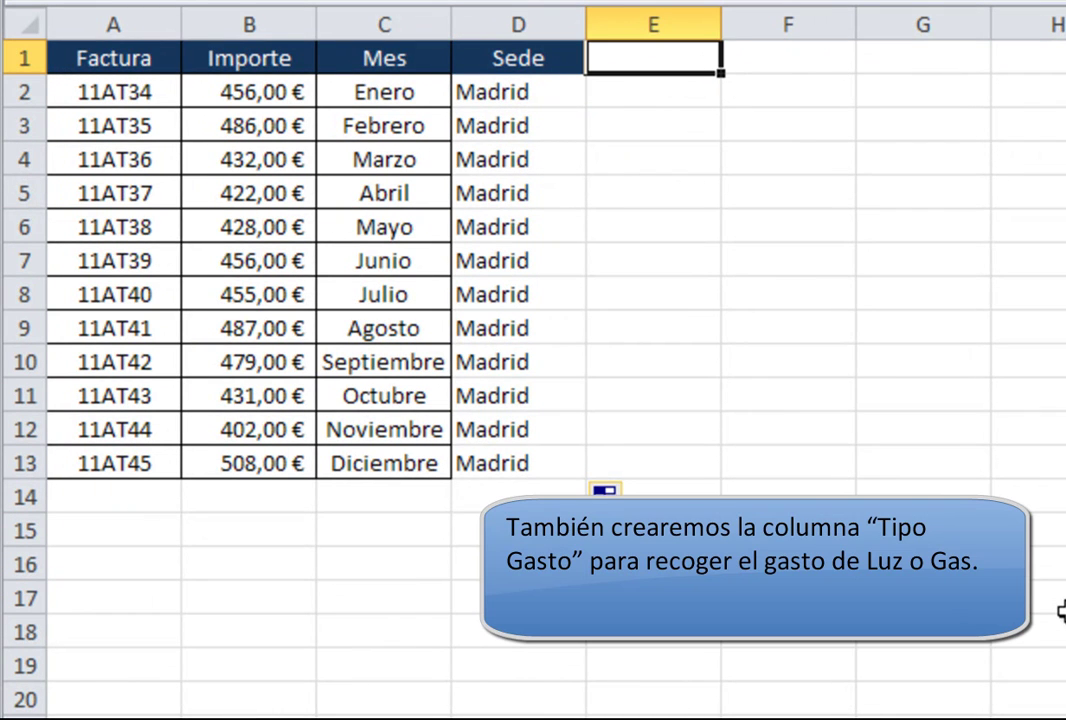
Add a Tipo Gasto header in E1 and fill Luz down to row 13.
{"action": "type", "text": "Tipo Gas"}
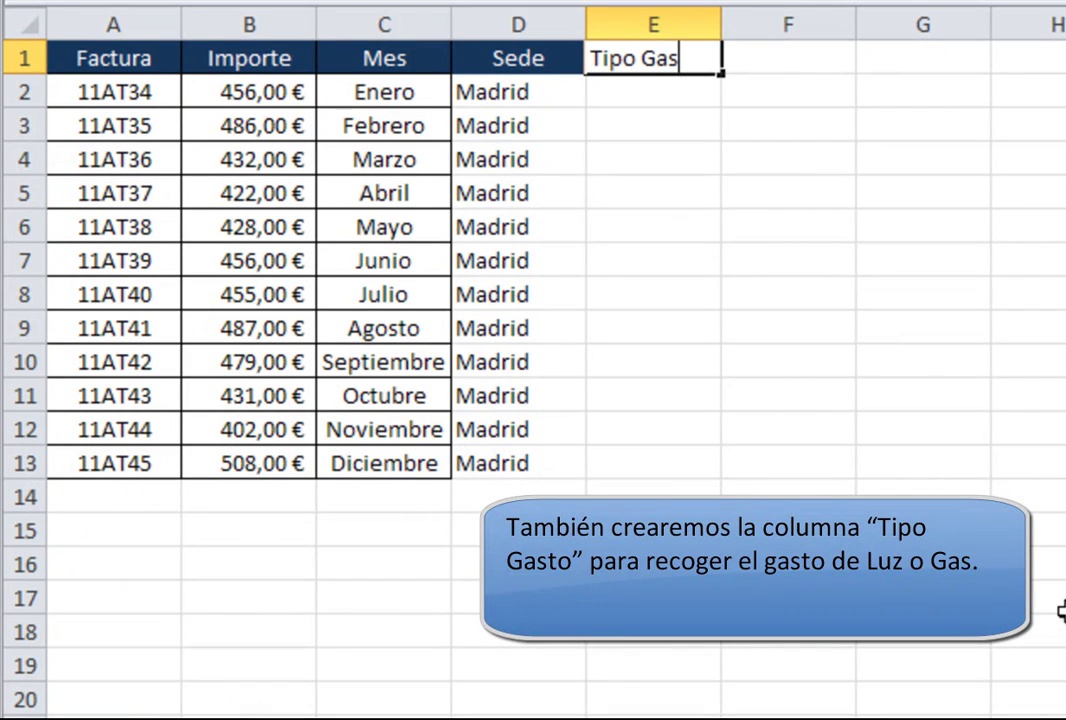
{"action": "type", "text": "to"}
{"action": "key", "text": "Return"}
{"action": "type", "text": "Lua"}
{"action": "key", "text": "BackSpace"}
{"action": "key", "text": "BackSpace"}
{"action": "type", "text": "z"}
{"action": "key", "text": "Return"}
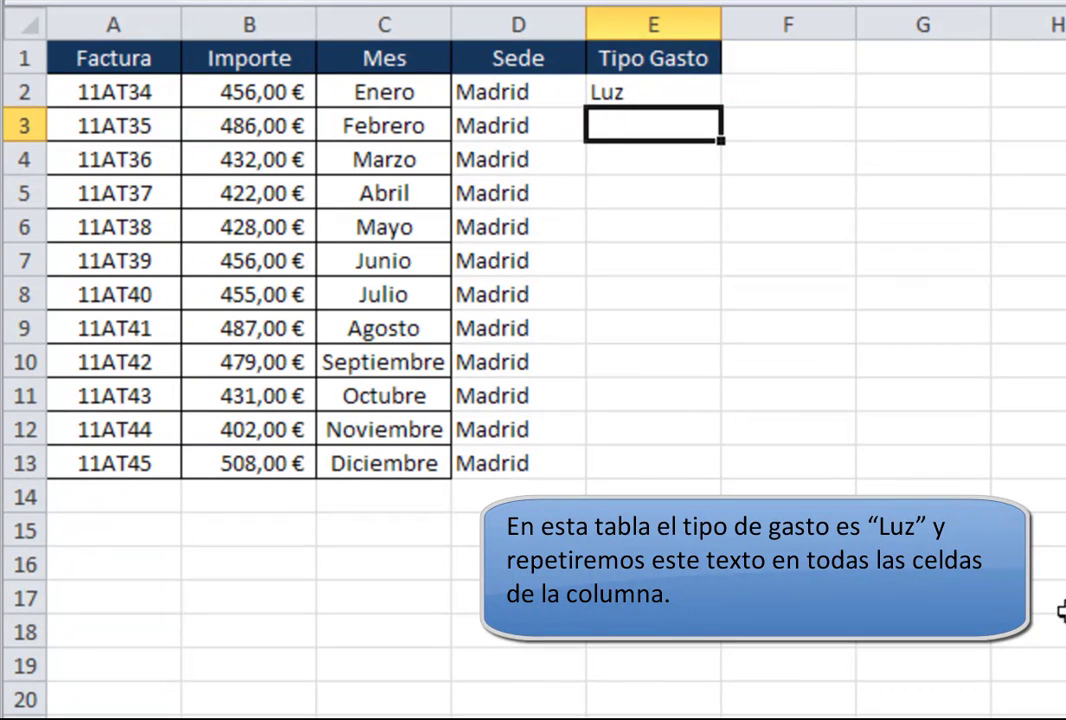
{"action": "left_click", "coordinate": [666, 91]}
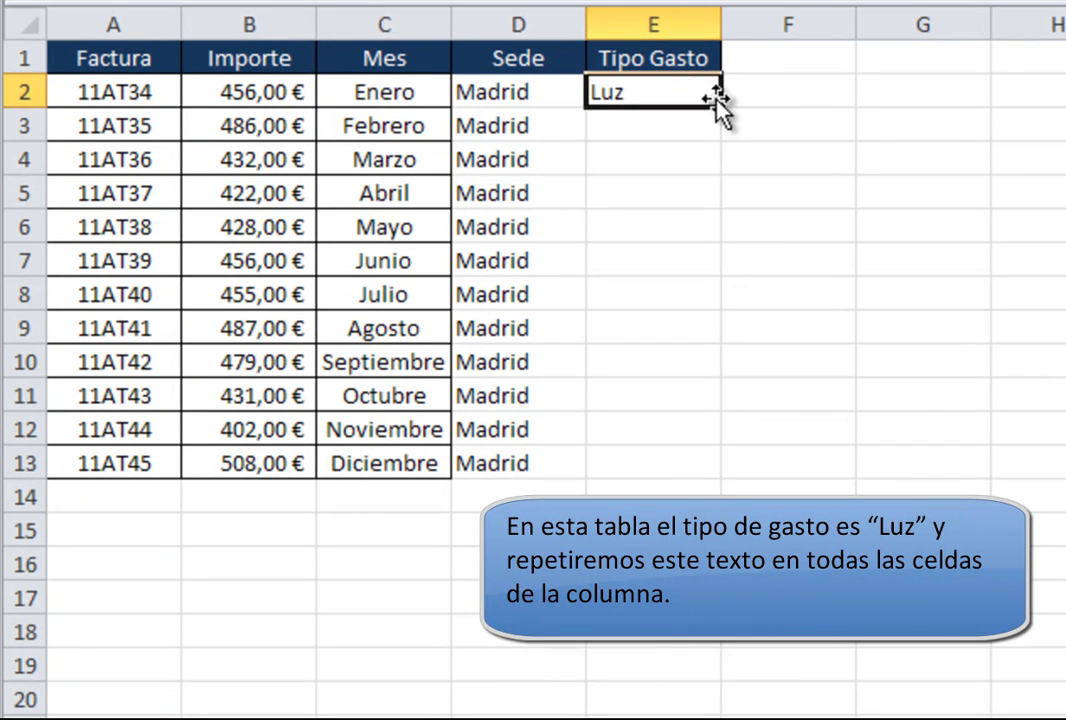
{"action": "double_click", "coordinate": [721, 108]}
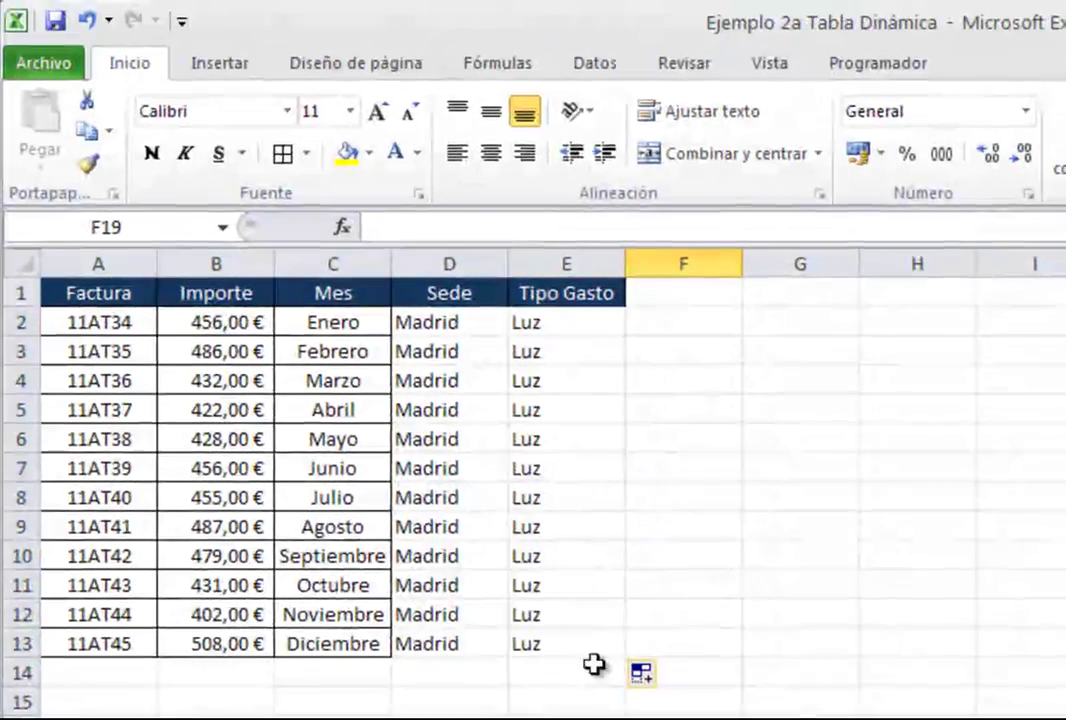
Apply borders to the new cells D2:E13.
{"action": "left_click_drag", "start_coordinate": [587, 600], "coordinate": [466, 267]}
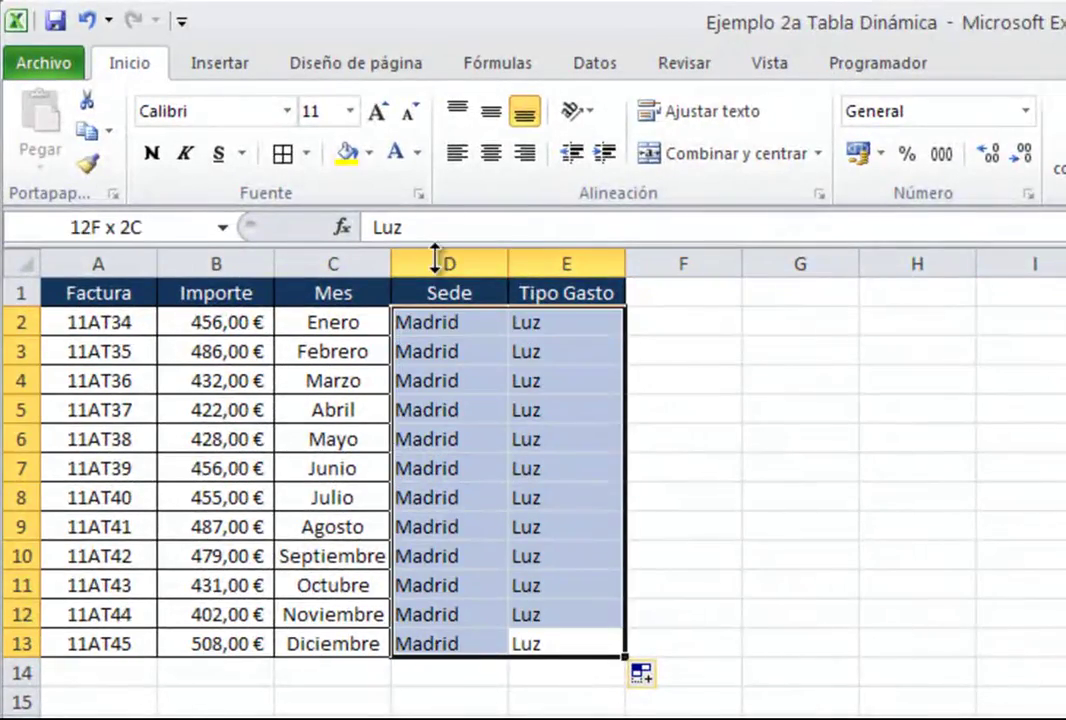
{"action": "left_click", "coordinate": [274, 147]}
{"action": "left_click", "coordinate": [350, 440]}
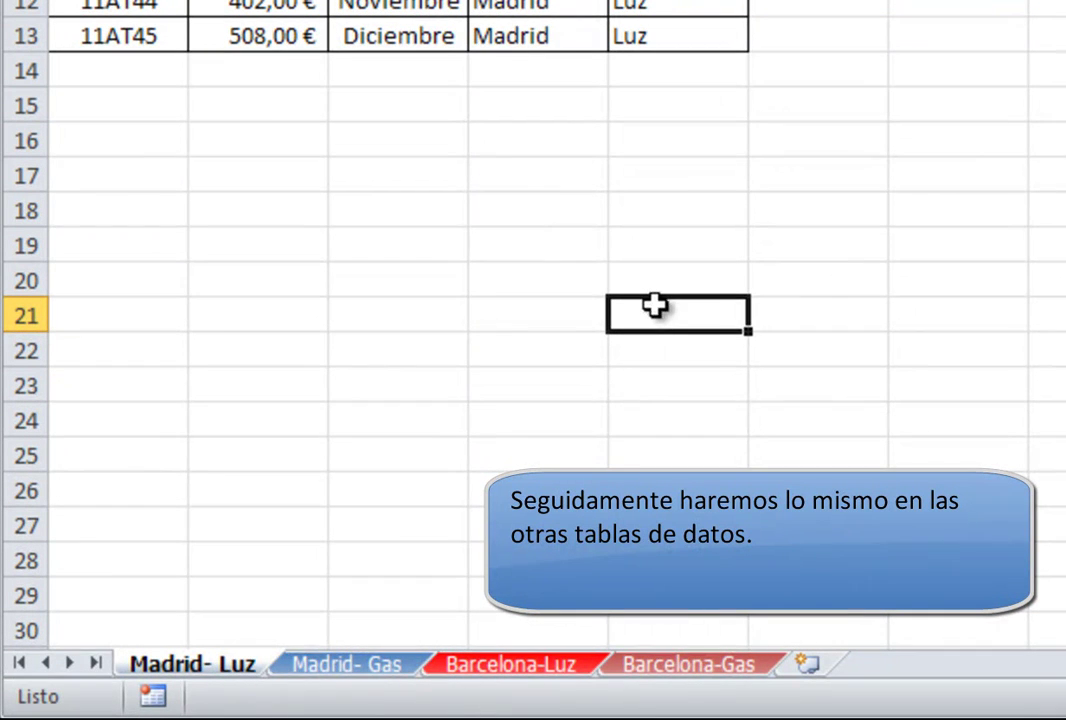
On Madrid-Gas, enter Sede and Tipo Gasto headers with Madrid and Gas in row 2.
{"action": "left_click", "coordinate": [350, 667]}
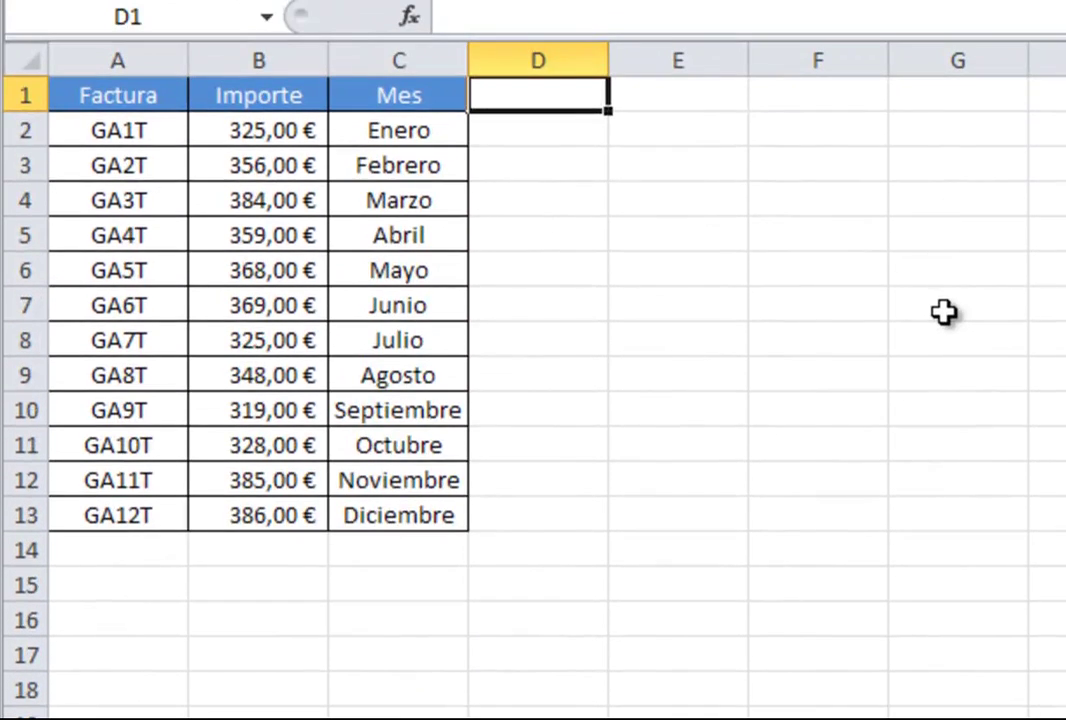
{"action": "type", "text": "Sede"}
{"action": "key", "text": "Tab"}
{"action": "type", "text": "T"}
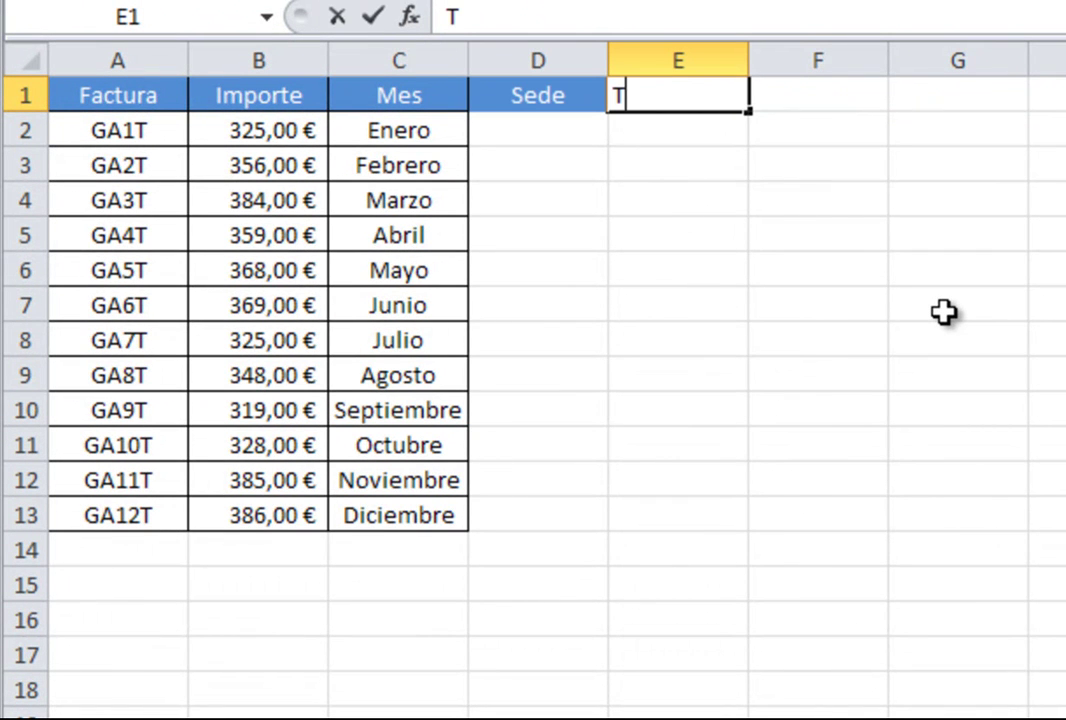
{"action": "type", "text": "ipo Gas"}
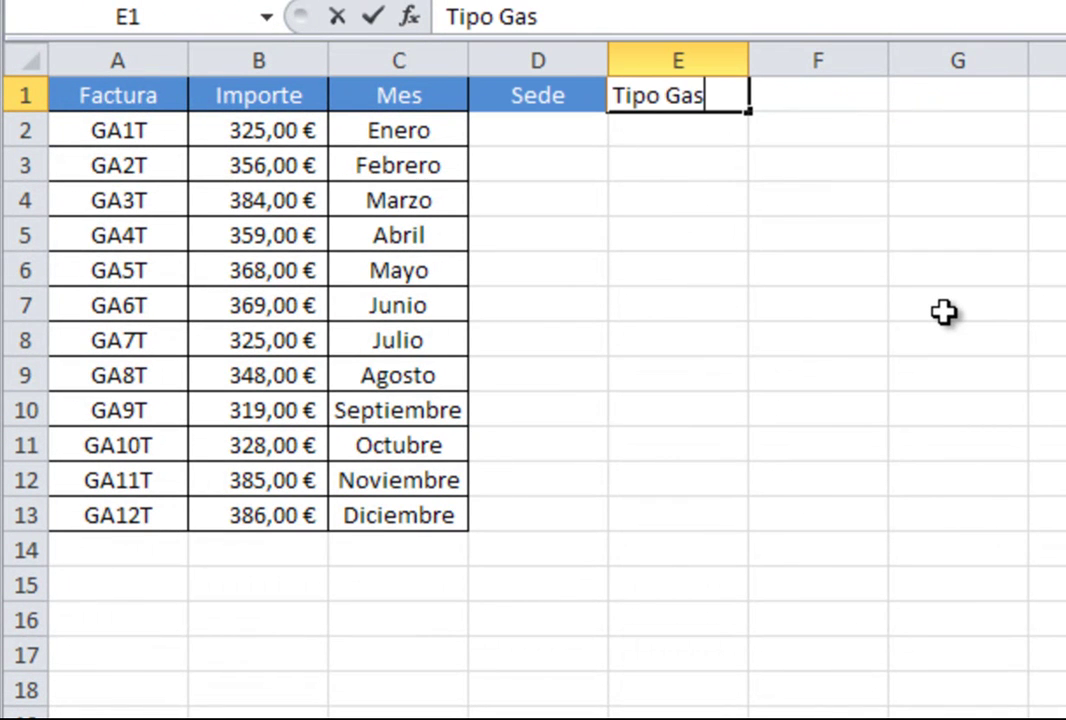
{"action": "type", "text": "to"}
{"action": "key", "text": "Return"}
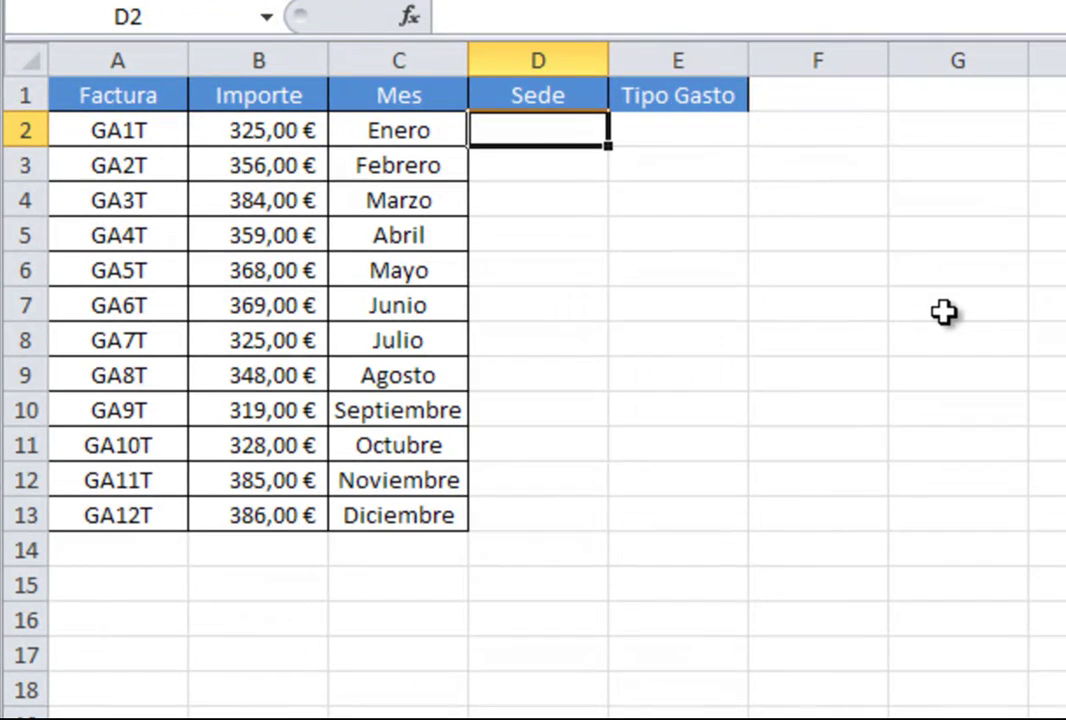
{"action": "type", "text": "Madrid"}
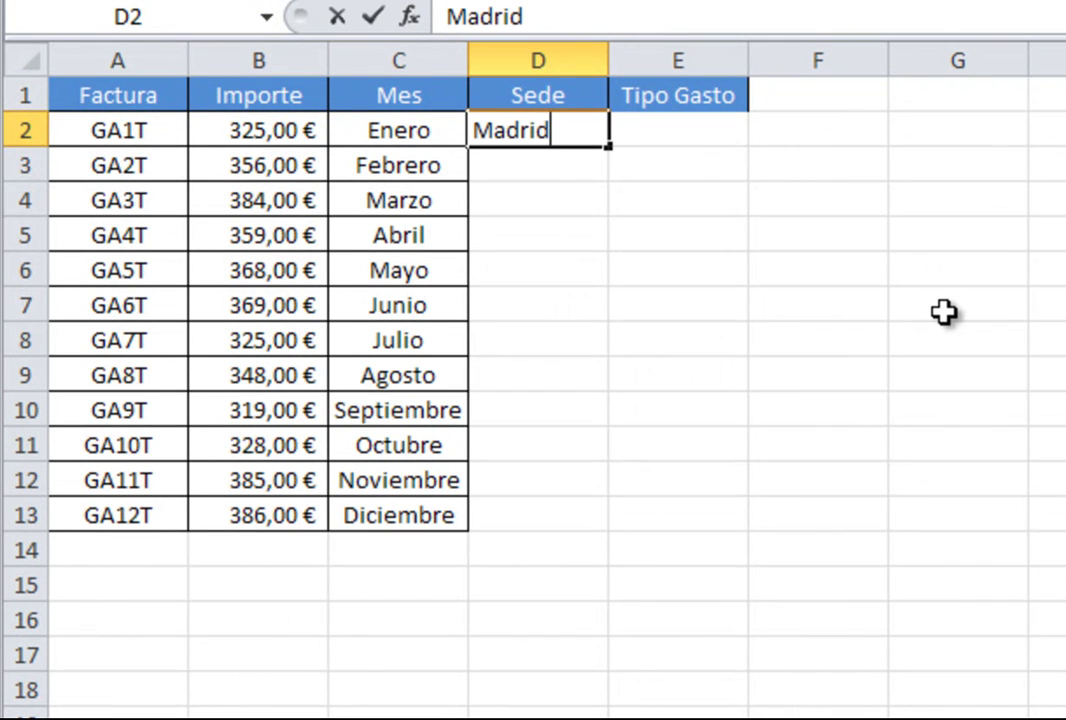
{"action": "key", "text": "Tab"}
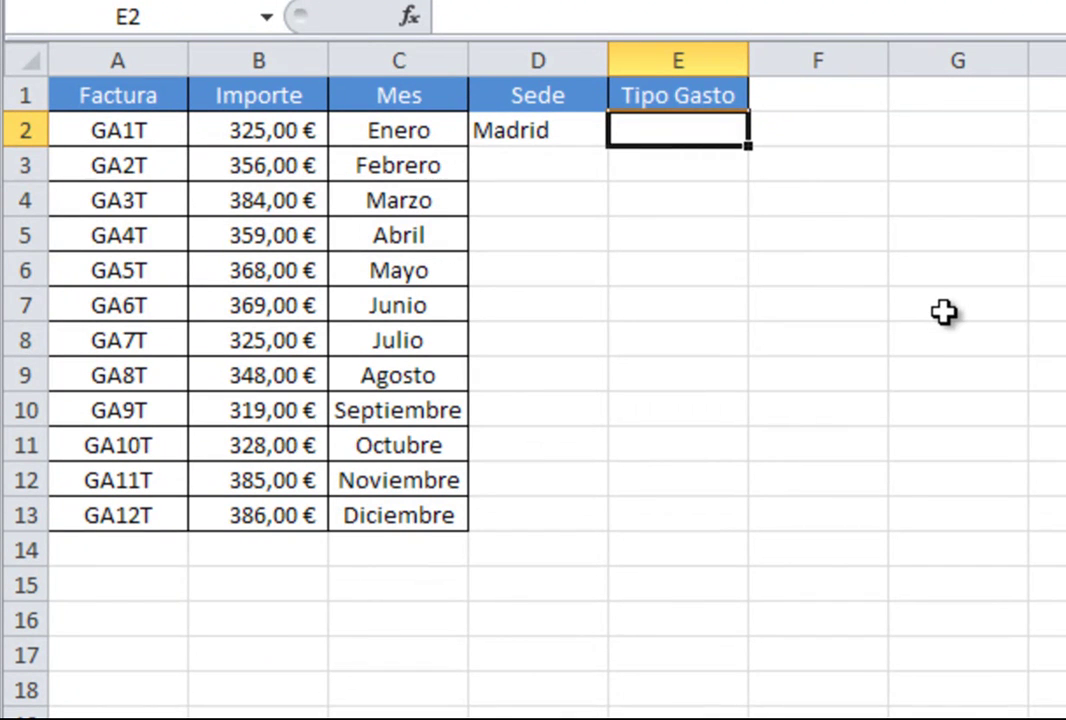
{"action": "type", "text": "Gas"}
{"action": "key", "text": "Return"}
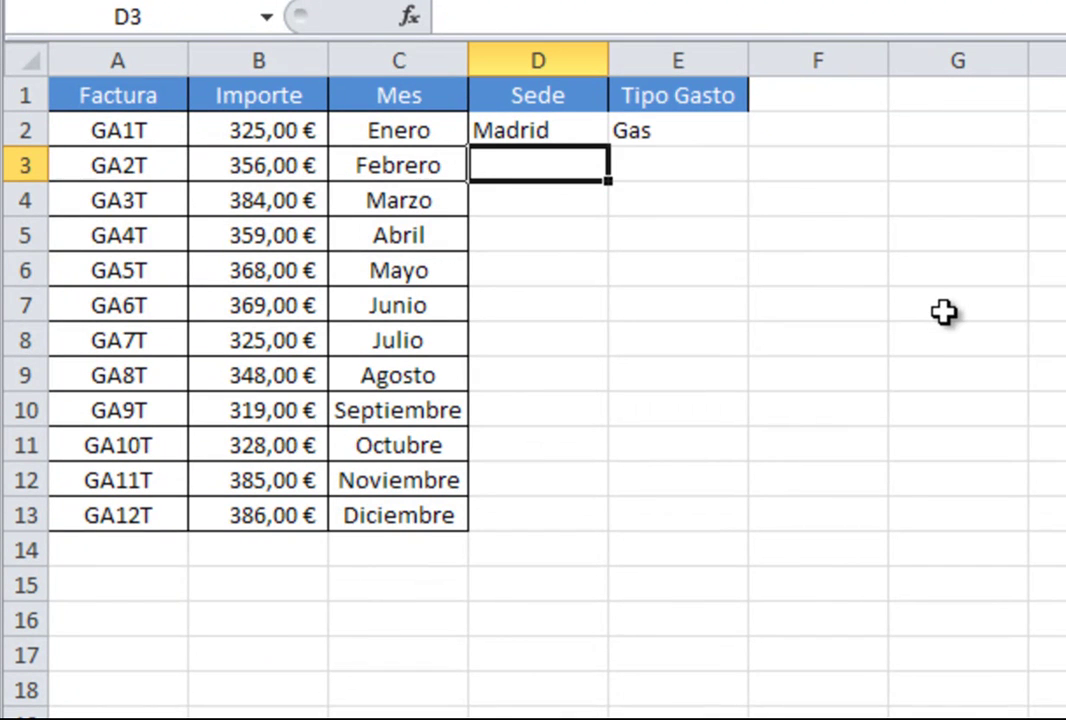
Fill Madrid and Gas down the Sede and Tipo Gasto columns to row 13.
{"action": "left_click", "coordinate": [576, 127]}
{"action": "double_click", "coordinate": [608, 148]}
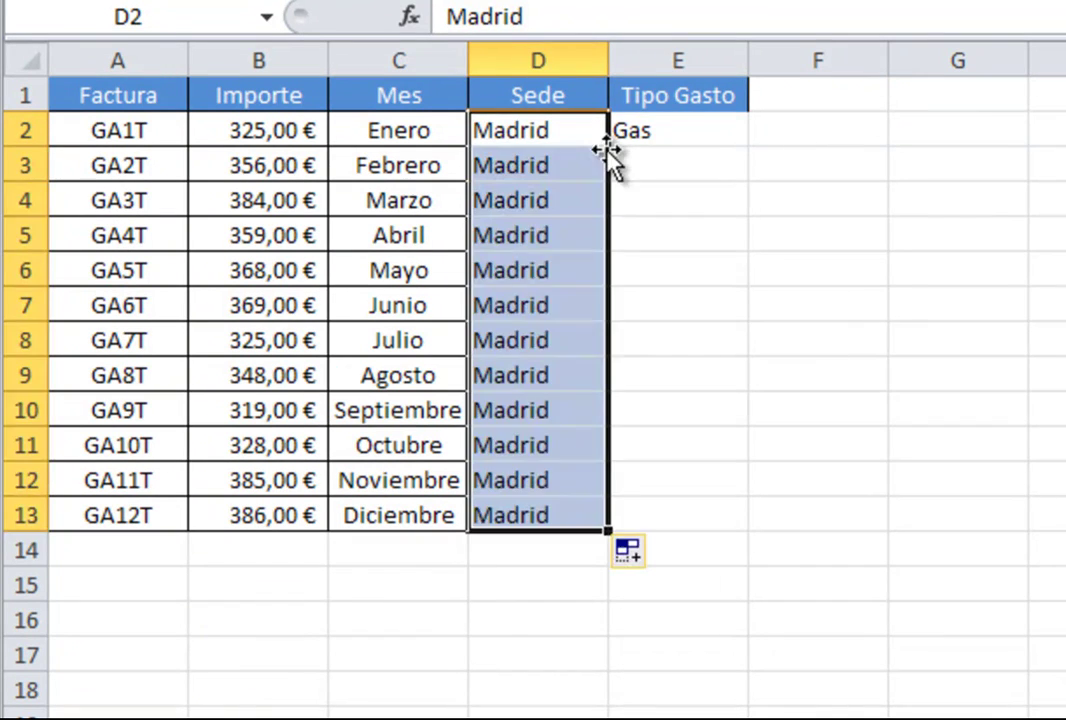
{"action": "left_click", "coordinate": [705, 133]}
{"action": "double_click", "coordinate": [746, 148]}
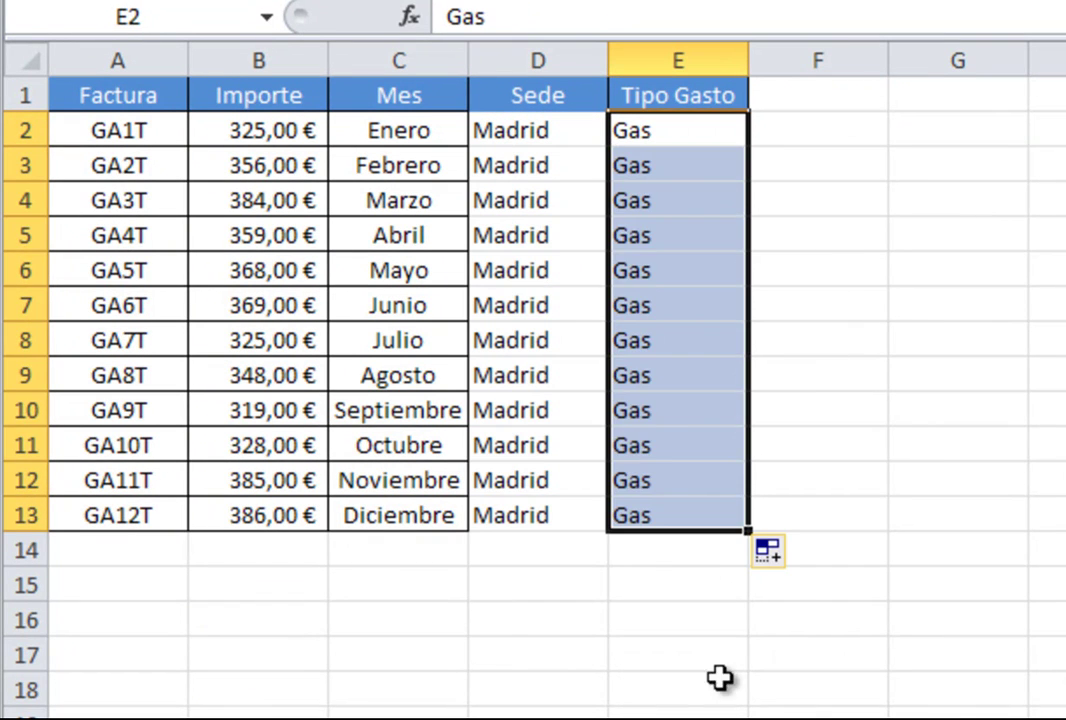
{"action": "left_click", "coordinate": [770, 655]}
{"action": "left_click", "coordinate": [678, 515]}
{"action": "left_click", "coordinate": [552, 130], "text": "shift"}
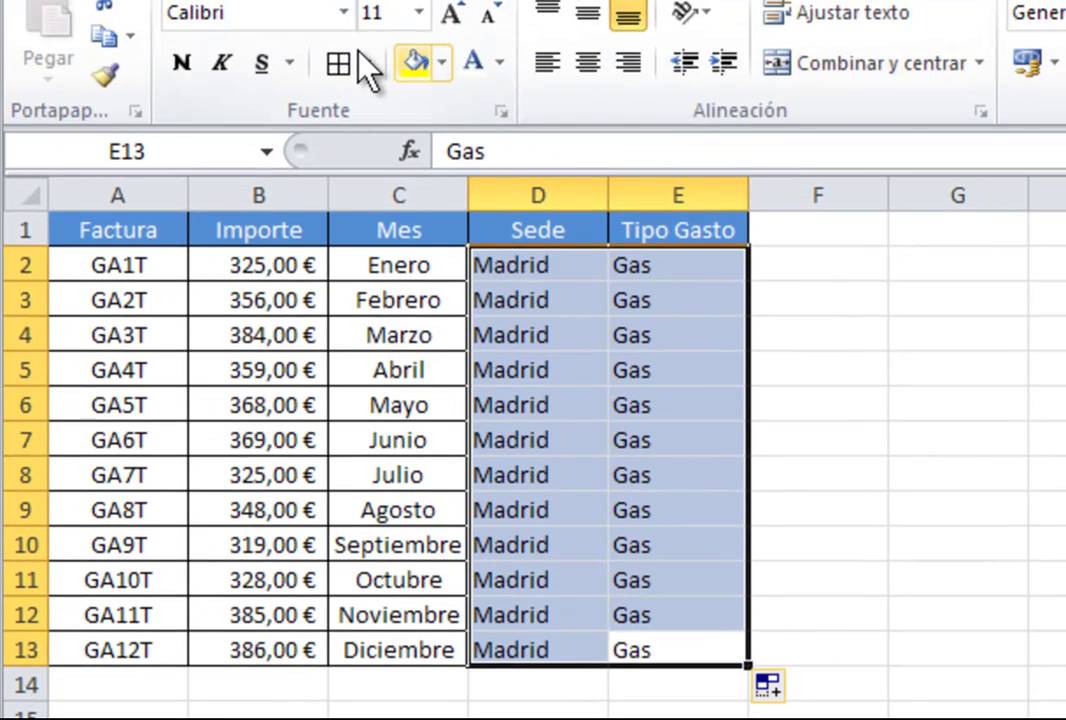
{"action": "left_click", "coordinate": [740, 221]}
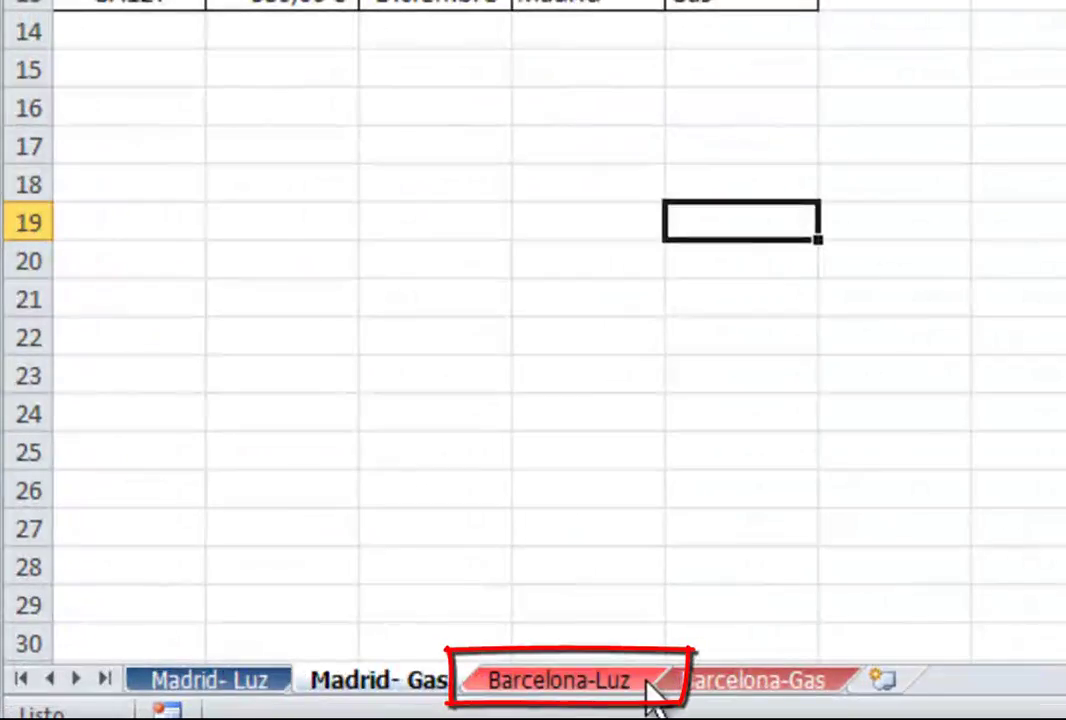
On Barcelona-Luz, enter Sede and Tipo Gasto headers with Barcelona and Luz in row 2.
{"action": "left_click", "coordinate": [647, 685]}
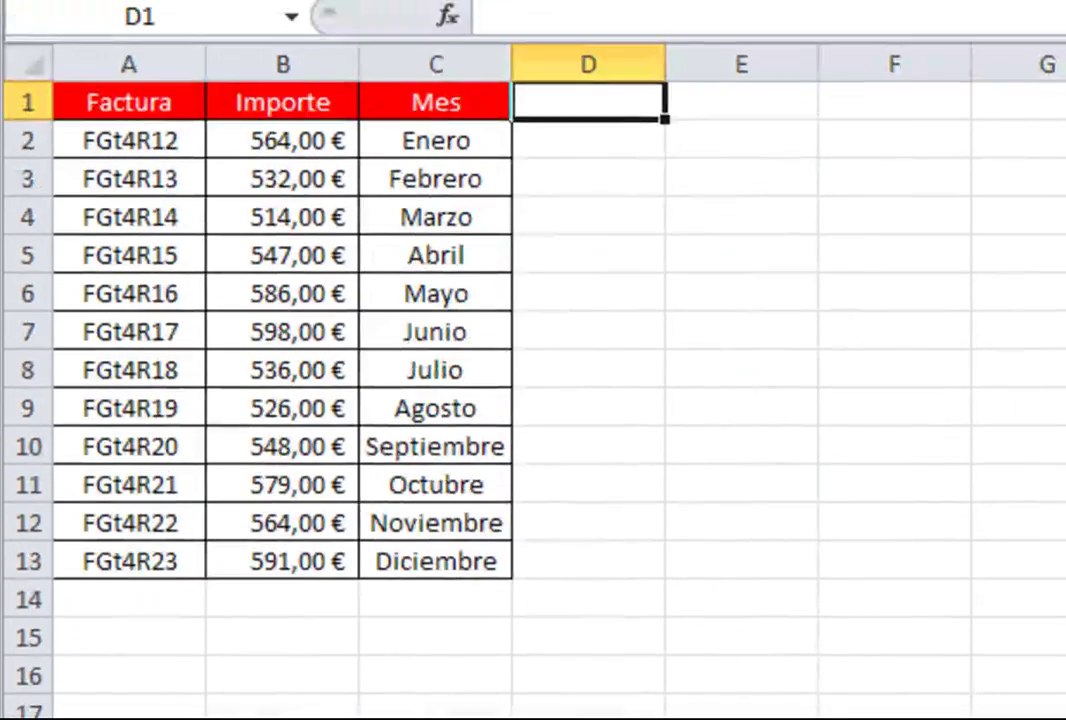
{"action": "type", "text": "Sede"}
{"action": "key", "text": "Tab"}
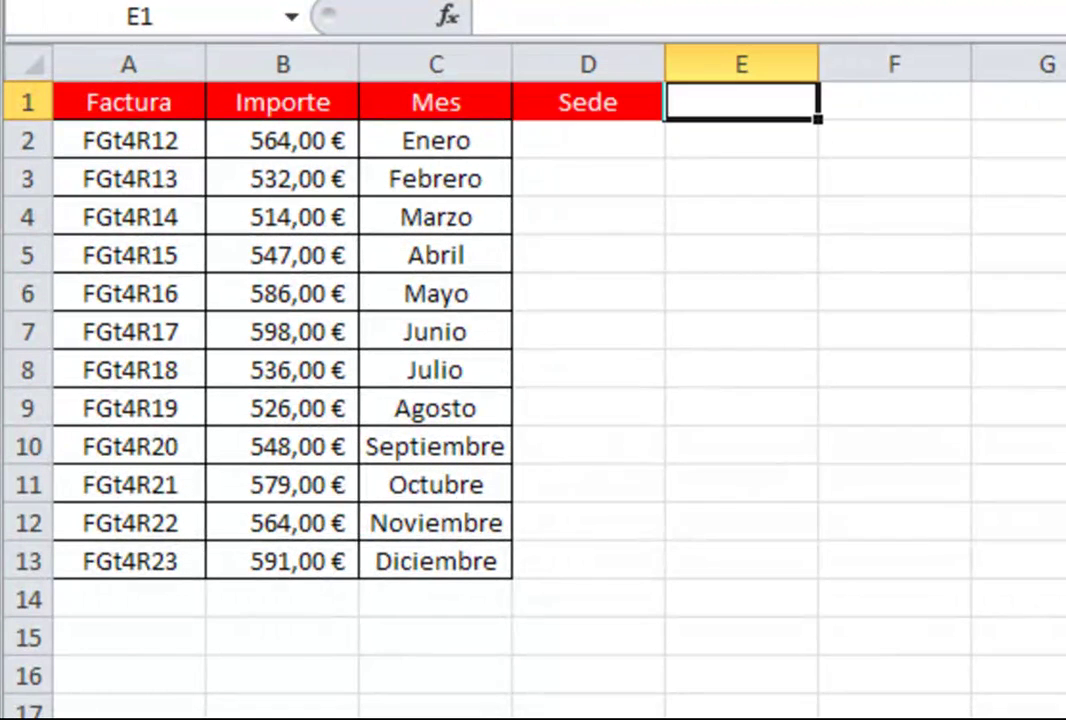
{"action": "type", "text": "Tipo"}
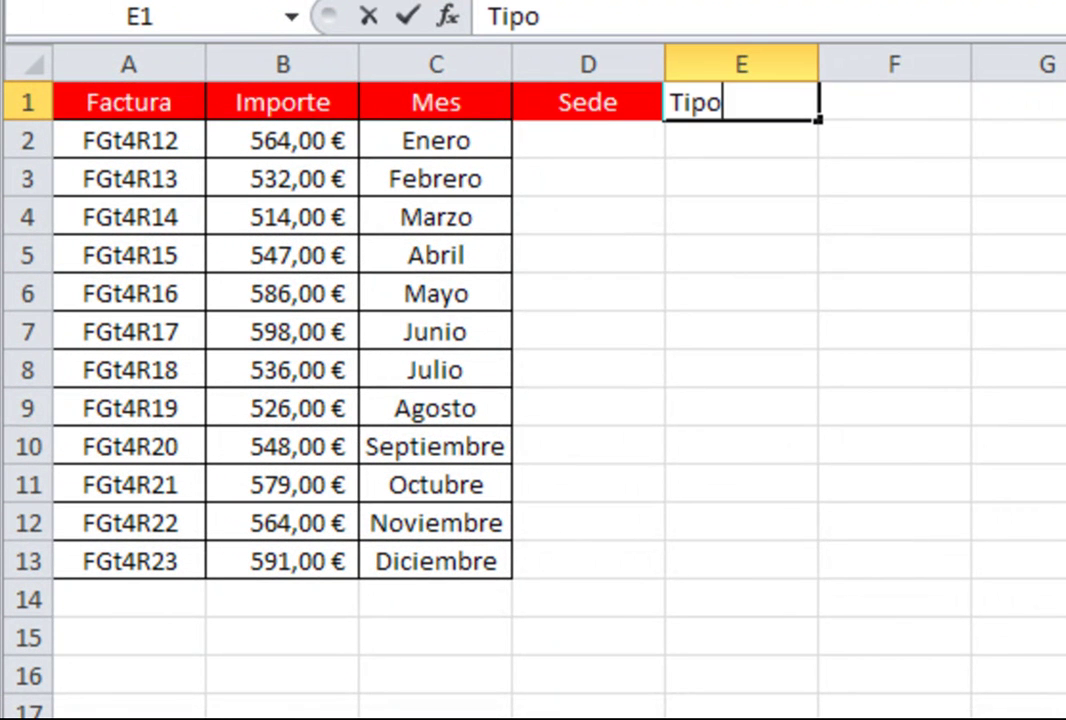
{"action": "type", "text": " Gasto"}
{"action": "key", "text": "Return"}
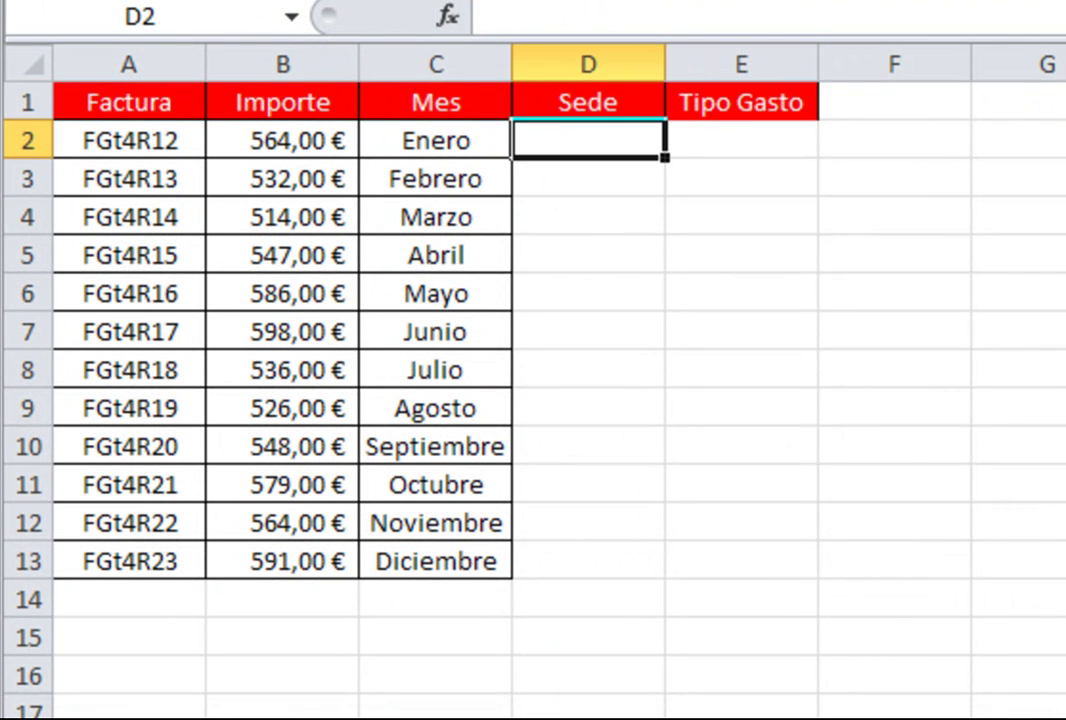
{"action": "type", "text": "B"}
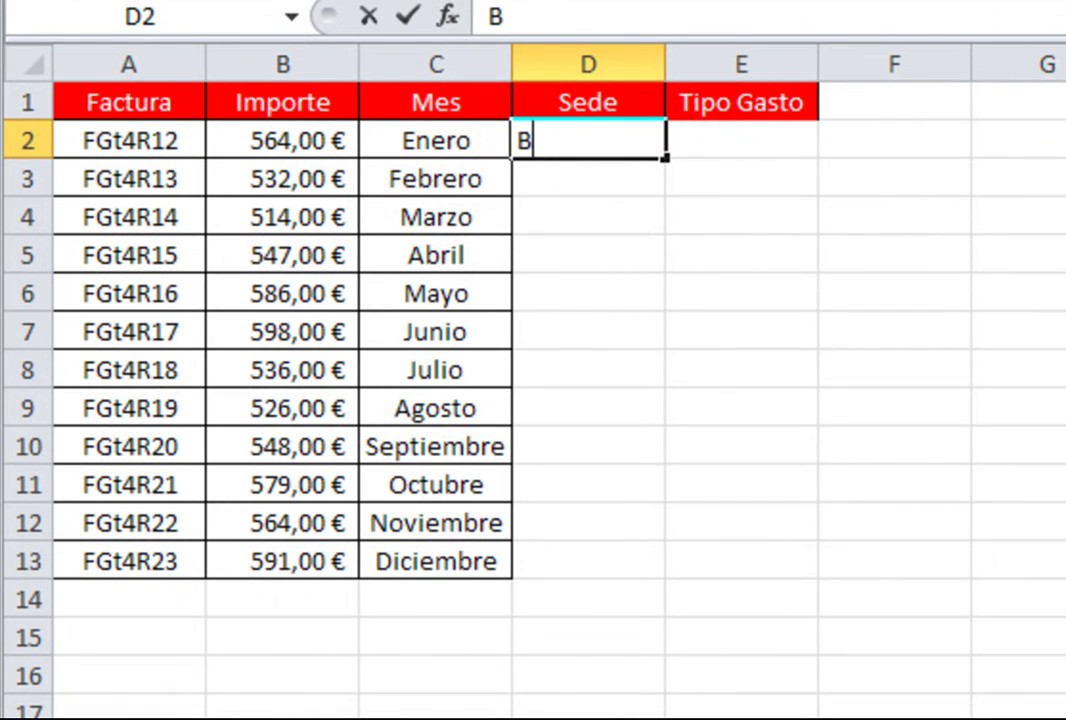
{"action": "type", "text": "arcelona"}
{"action": "key", "text": "Tab"}
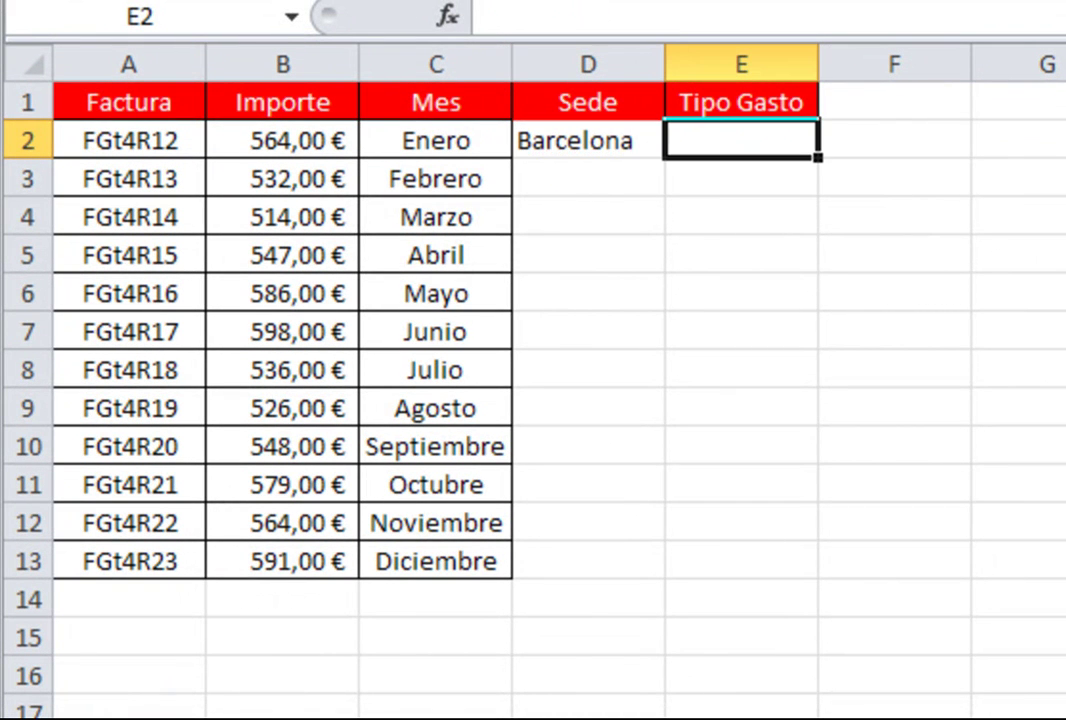
{"action": "type", "text": "Luz"}
{"action": "key", "text": "Return"}
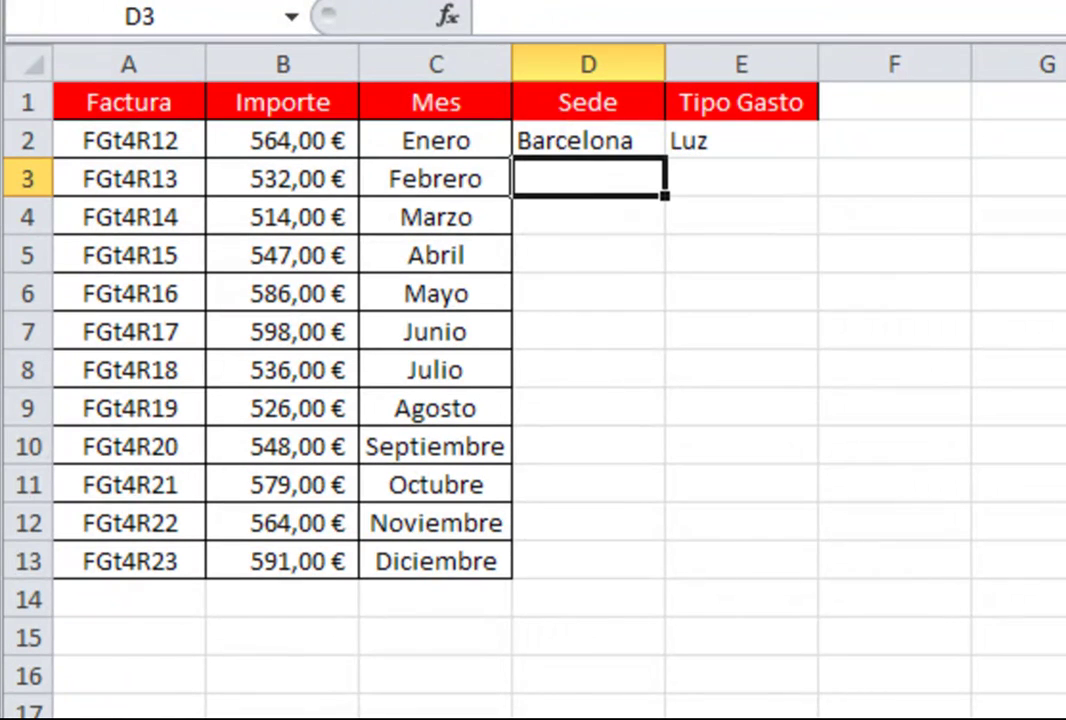
Fill Barcelona and Luz down the Sede and Tipo Gasto columns to row 13.
{"action": "left_click", "coordinate": [578, 143]}
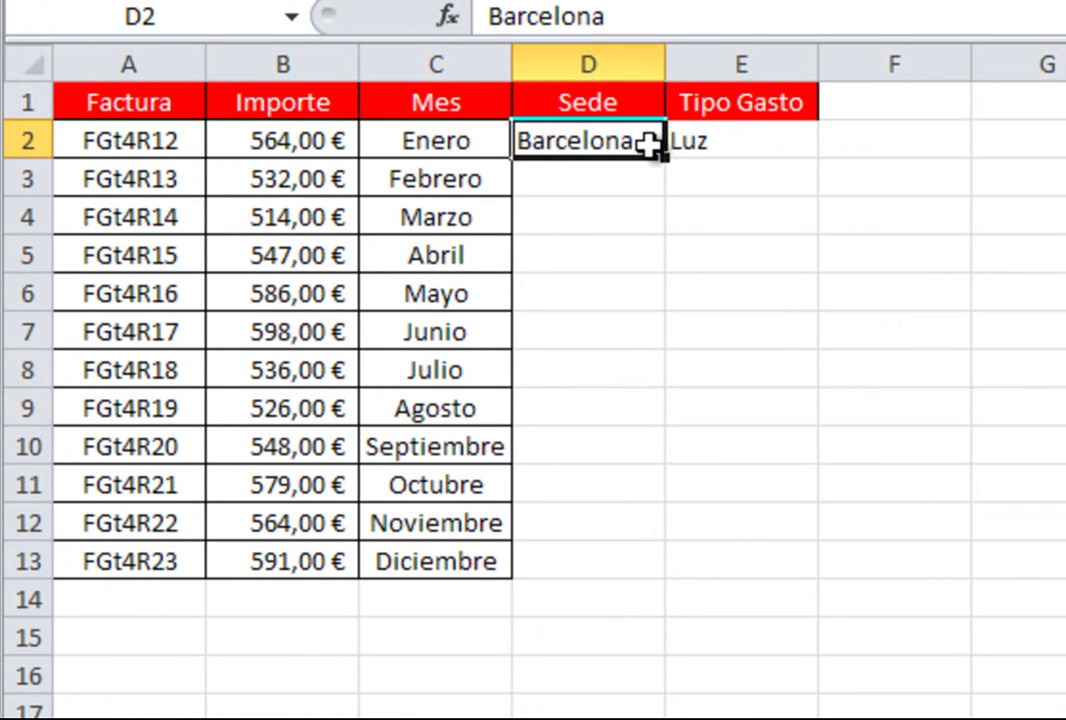
{"action": "double_click", "coordinate": [666, 162]}
{"action": "left_click", "coordinate": [814, 145]}
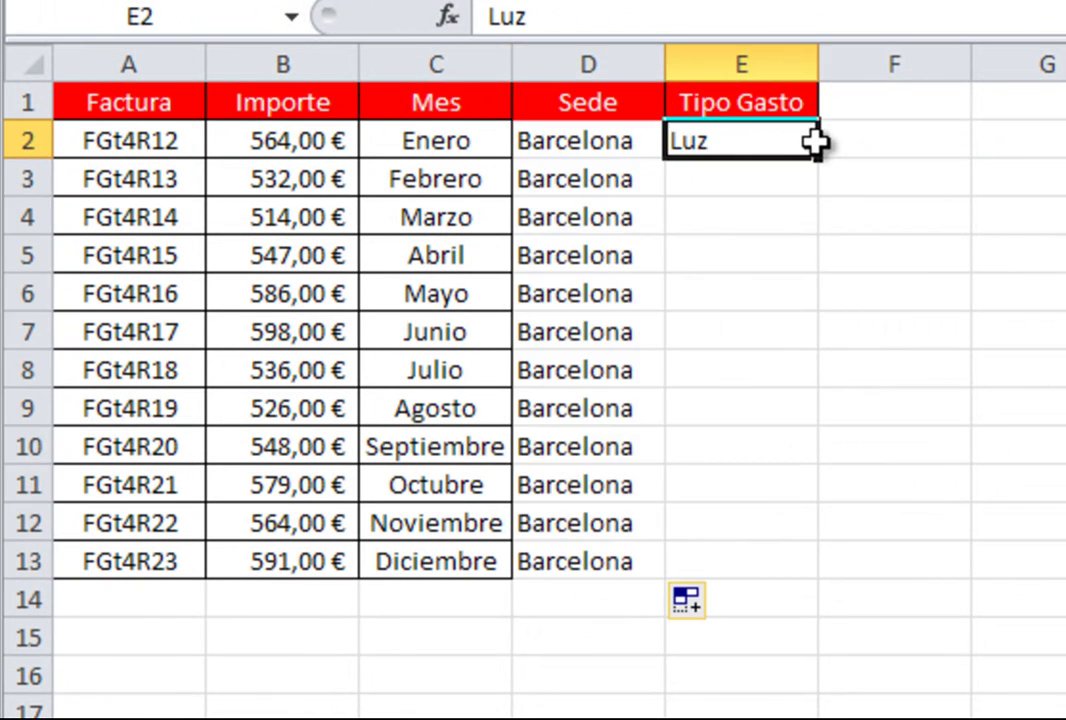
{"action": "double_click", "coordinate": [821, 160]}
{"action": "left_click", "coordinate": [838, 615]}
{"action": "mouse_move", "coordinate": [700, 560]}
{"action": "left_mouse_down"}
{"action": "mouse_move", "coordinate": [670, 360]}
{"action": "mouse_move", "coordinate": [620, 248]}
{"action": "left_mouse_up"}
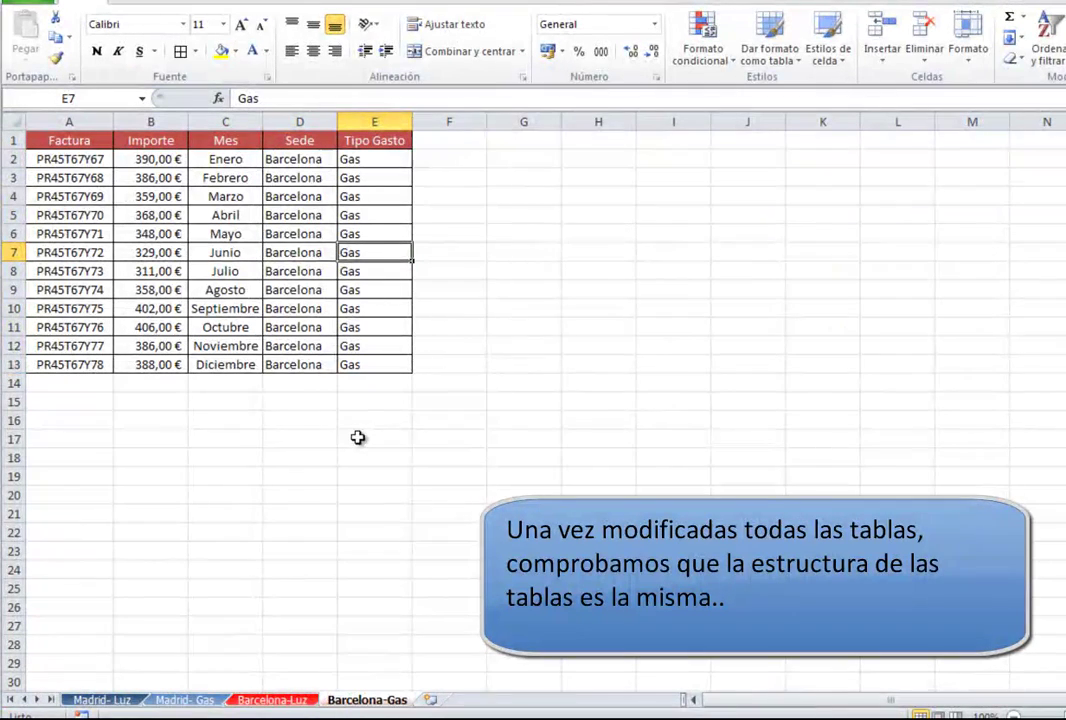
Compare the Barcelona-Luz, Madrid-Gas and Madrid-Luz tables, finishing on Madrid-Luz.
{"action": "left_click", "coordinate": [267, 700]}
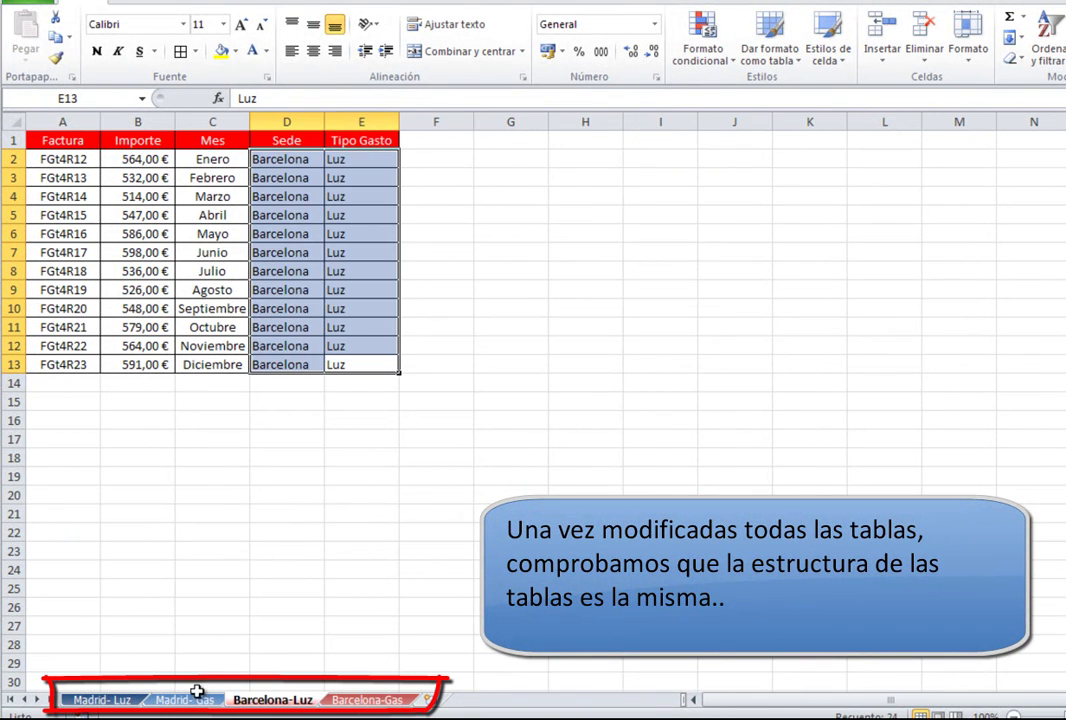
{"action": "left_click", "coordinate": [199, 700]}
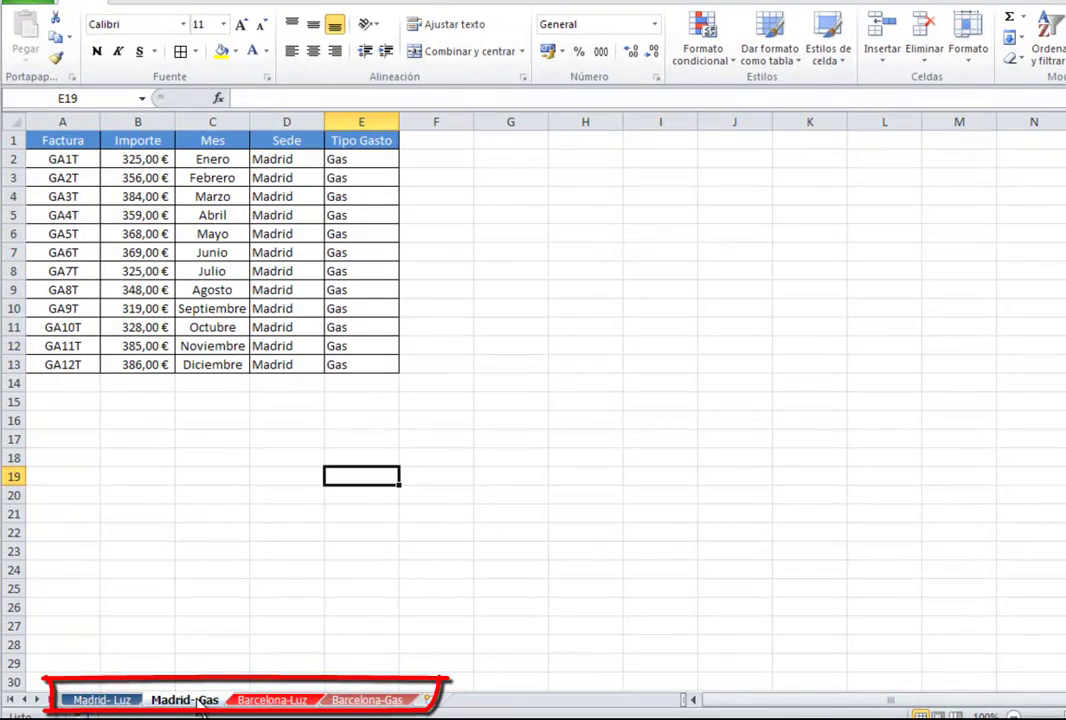
{"action": "left_click", "coordinate": [102, 700]}
{"action": "left_click", "coordinate": [155, 496]}
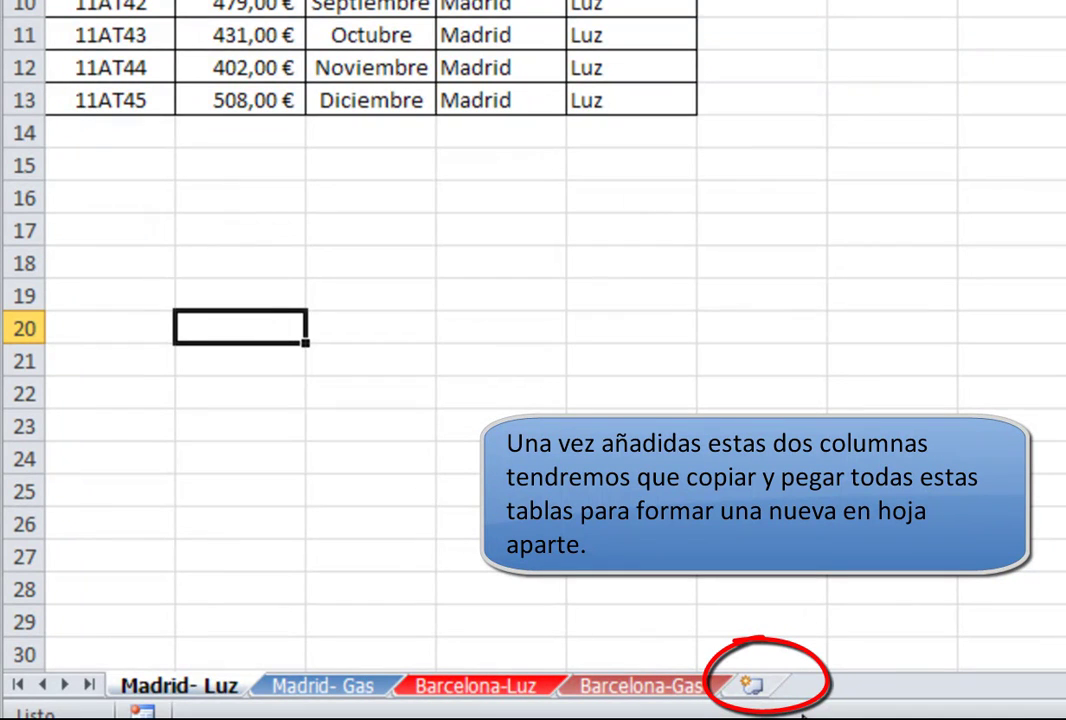
Insert a new worksheet and rename it from Hoja5 to Tabla.
{"action": "left_click", "coordinate": [754, 684]}
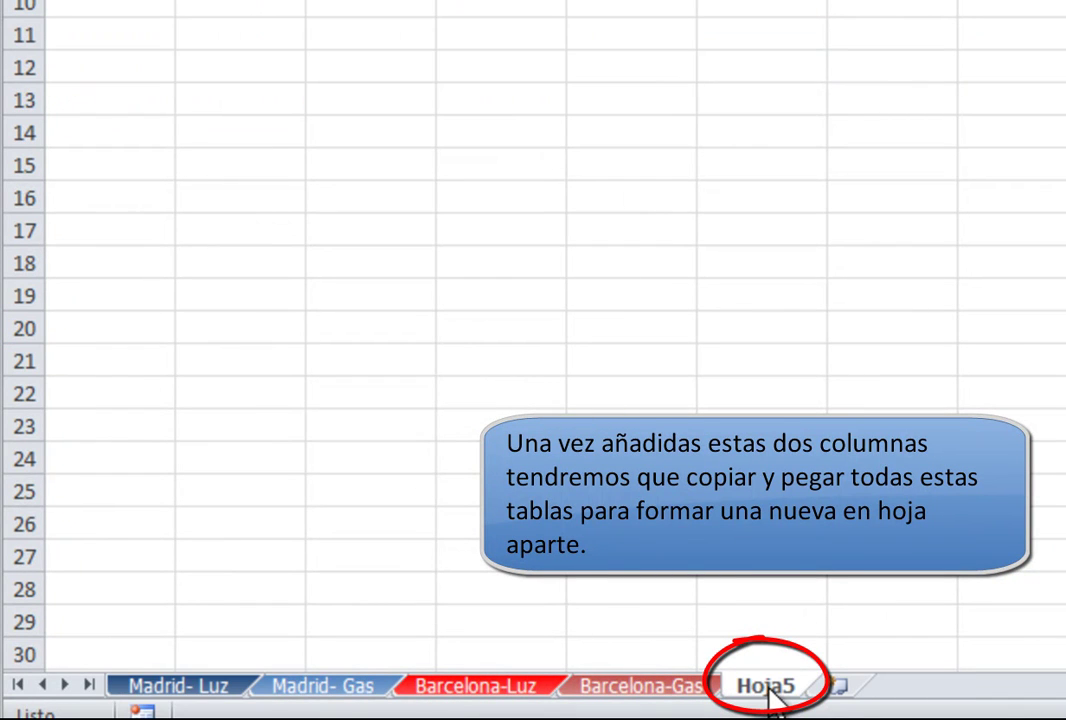
{"action": "double_click", "coordinate": [767, 690]}
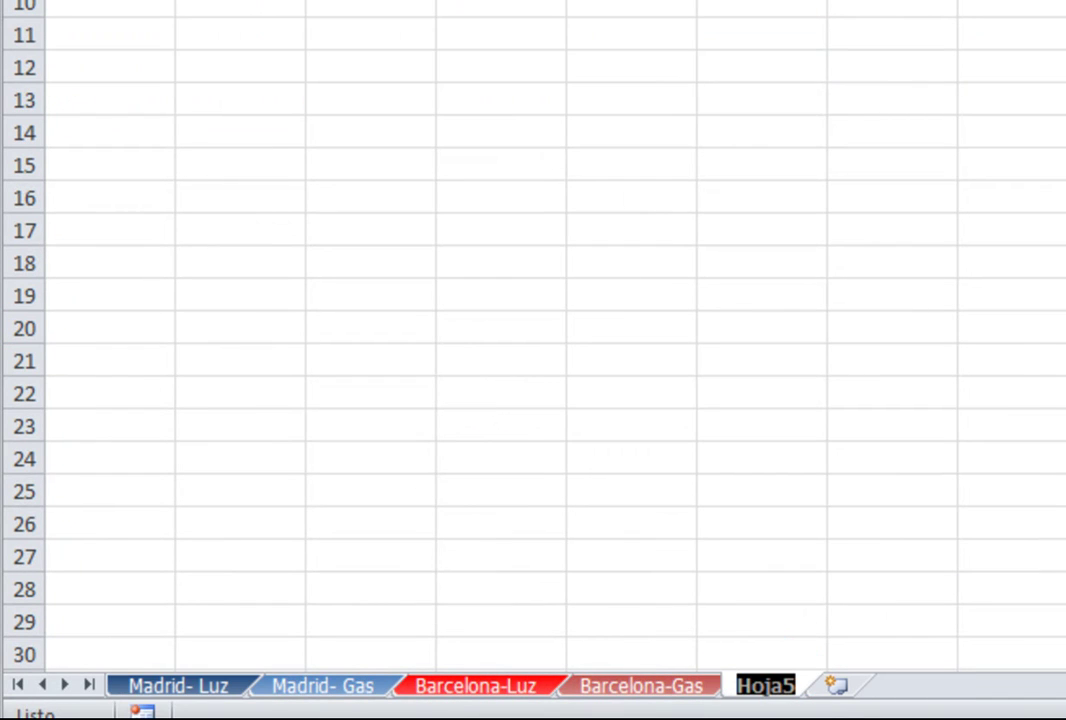
{"action": "type", "text": "Tabla"}
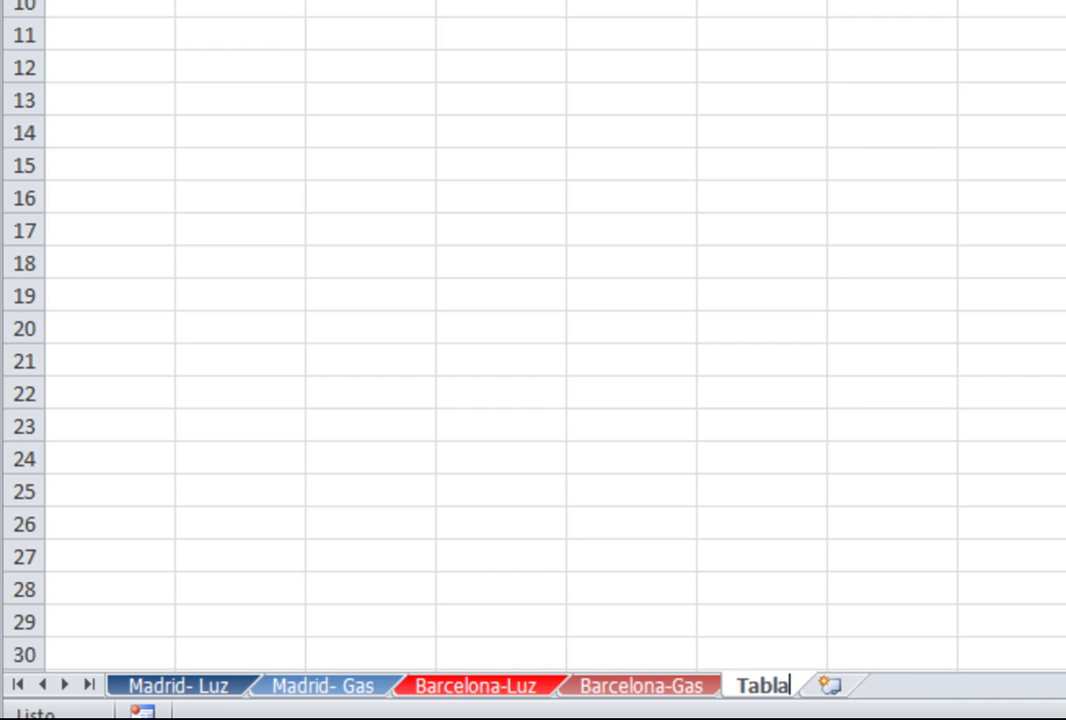
{"action": "key", "text": "Return"}
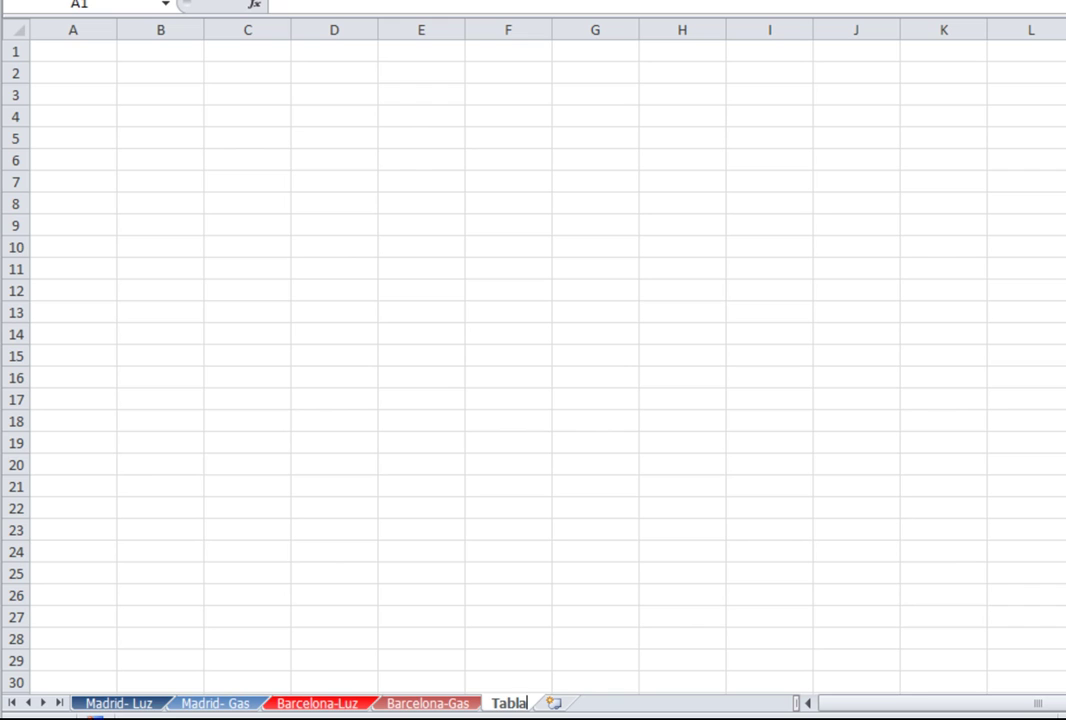
Copy the whole Madrid- Luz table A1:E13 into Tabla at A1.
{"action": "left_click", "coordinate": [116, 702]}
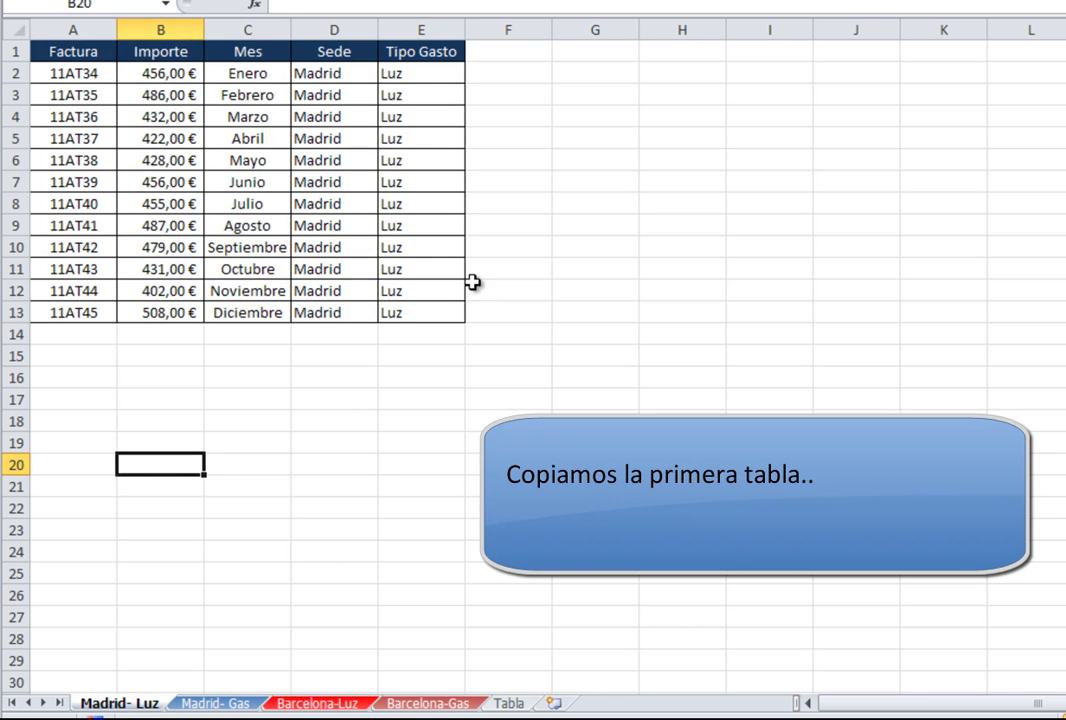
{"action": "left_click", "coordinate": [450, 312]}
{"action": "key", "text": "ctrl+shift+Home"}
{"action": "key", "text": "ctrl+c"}
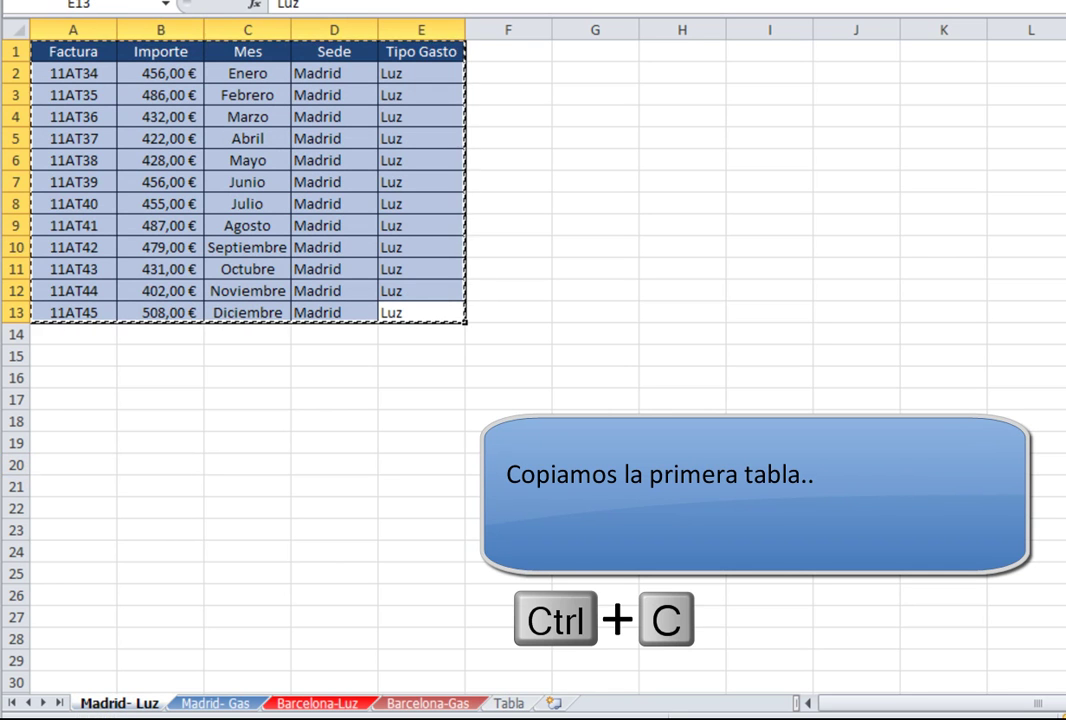
{"action": "key", "text": "ctrl+Page_Down"}
{"action": "key", "text": "ctrl+Page_Down"}
{"action": "key", "text": "ctrl+Page_Down"}
{"action": "key", "text": "ctrl+v"}
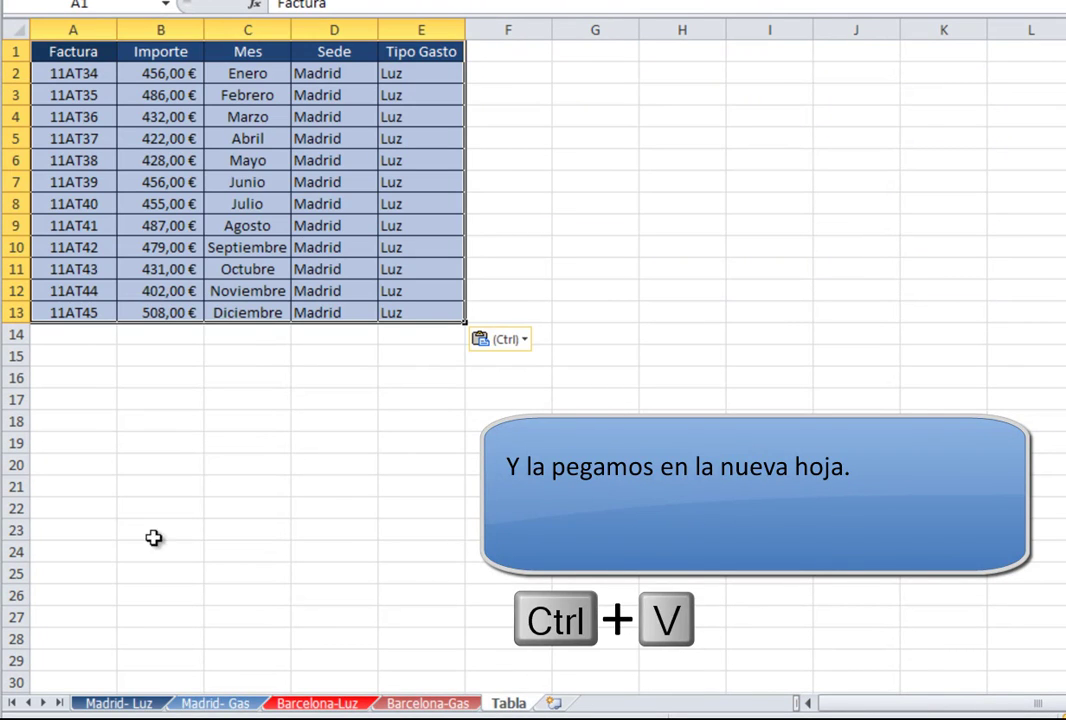
Copy the Madrid- Gas data rows A2:E13 into Tabla starting at A14.
{"action": "key", "text": "ctrl+Page_Up"}
{"action": "key", "text": "ctrl+Page_Up"}
{"action": "key", "text": "ctrl+Page_Up"}
{"action": "left_click", "coordinate": [332, 376]}
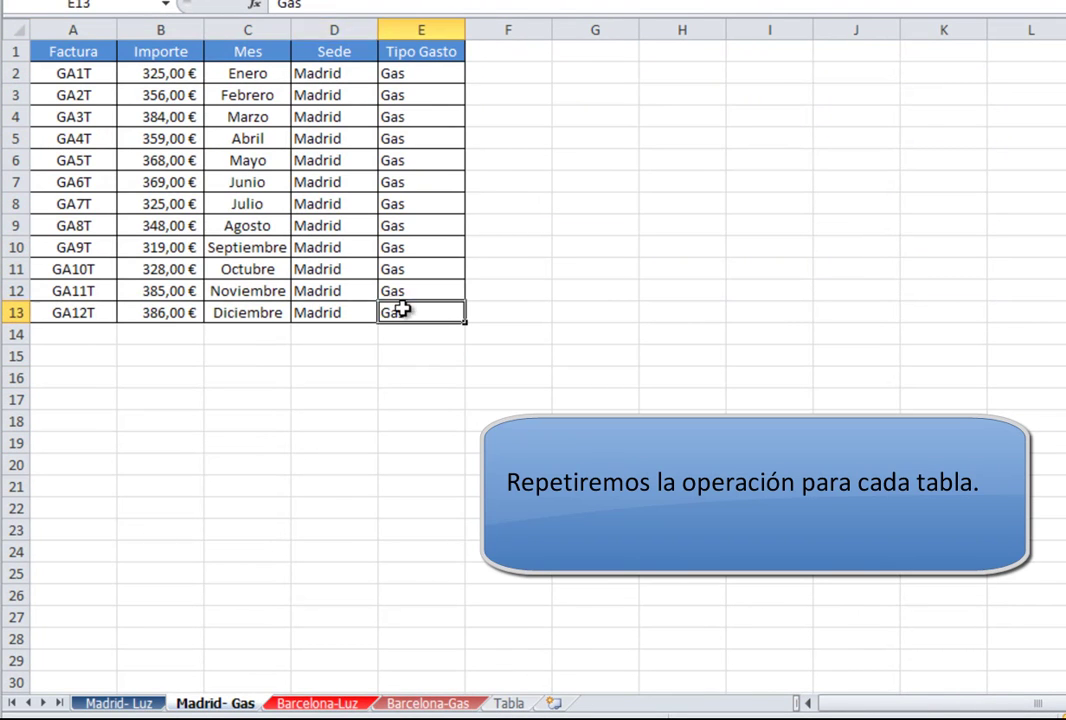
{"action": "left_click_drag", "start_coordinate": [392, 312], "coordinate": [5, 62]}
{"action": "key", "text": "ctrl+c"}
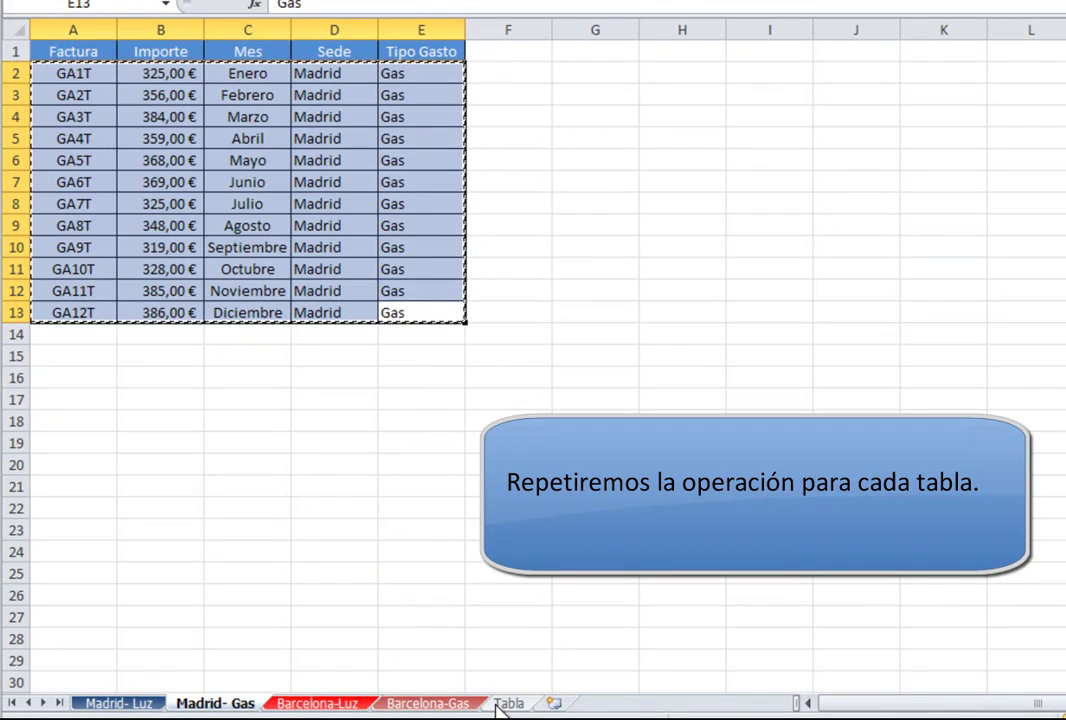
{"action": "left_click", "coordinate": [507, 703]}
{"action": "left_click", "coordinate": [92, 336]}
{"action": "key", "text": "ctrl+v"}
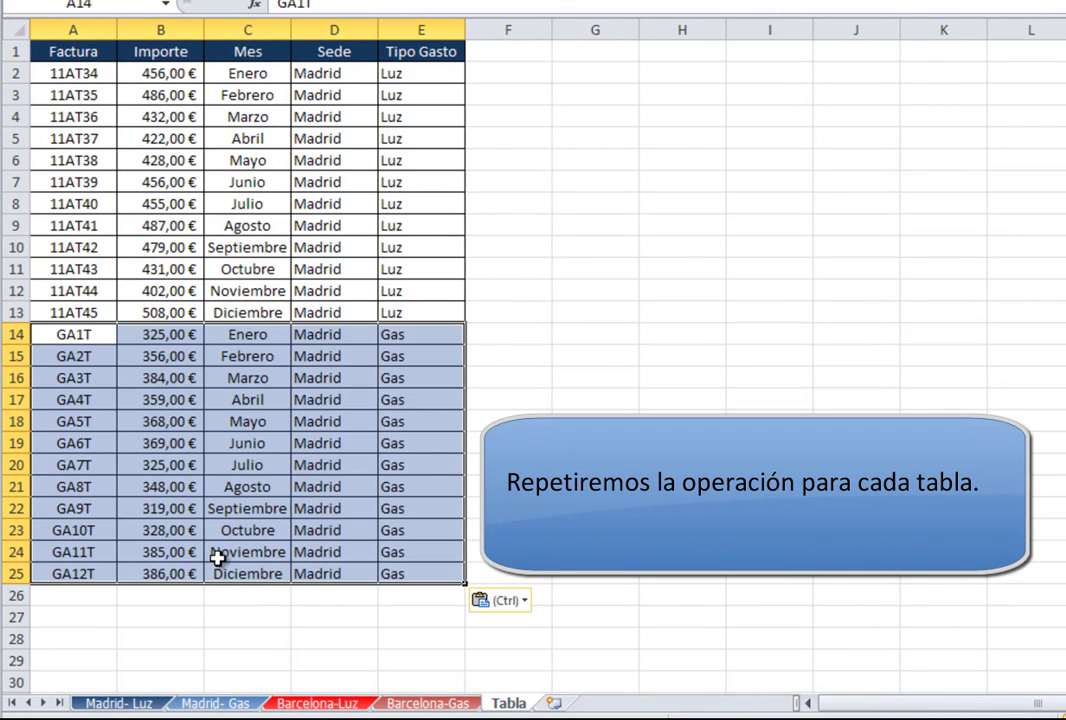
Copy the Barcelona-Luz data rows into Tabla starting at A26.
{"action": "left_click", "coordinate": [302, 705]}
{"action": "mouse_move", "coordinate": [412, 305]}
{"action": "left_mouse_down"}
{"action": "mouse_move", "coordinate": [12, 136]}
{"action": "mouse_move", "coordinate": [8, 72]}
{"action": "left_mouse_up"}
{"action": "key", "text": "ctrl+c"}
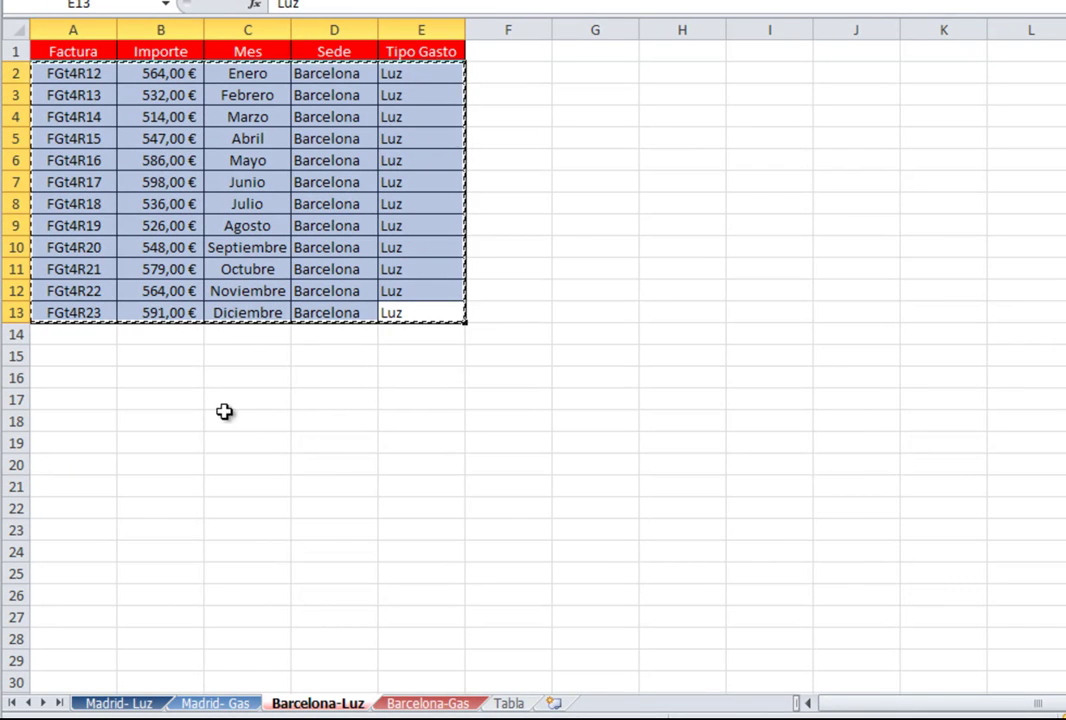
{"action": "left_click", "coordinate": [509, 701]}
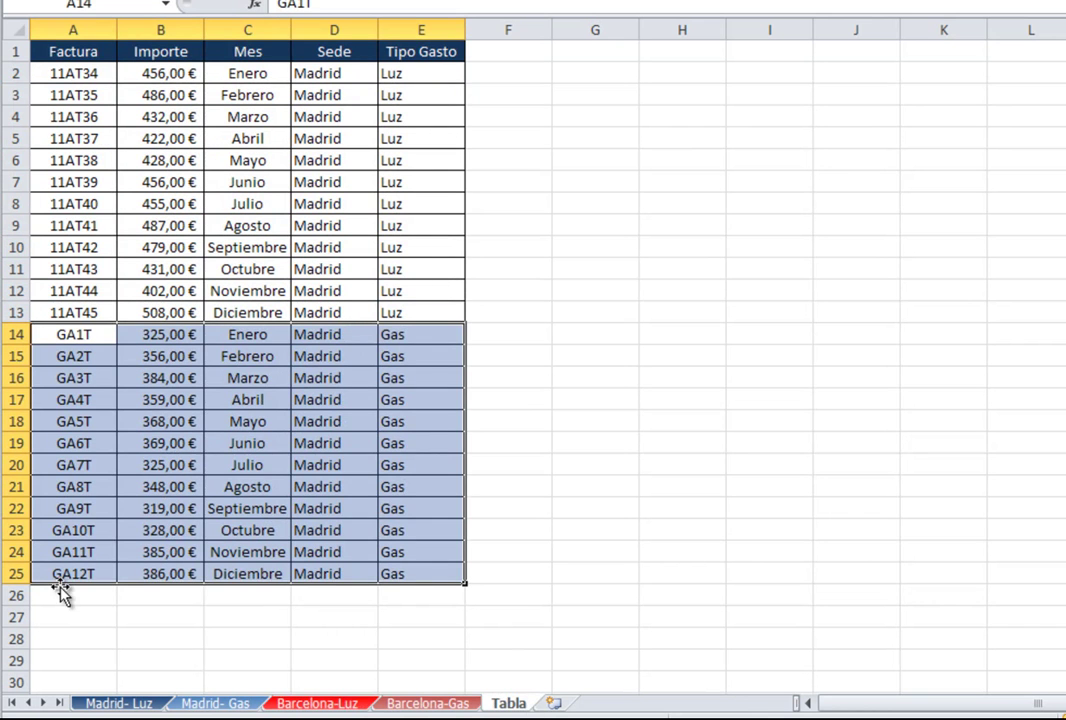
{"action": "left_click", "coordinate": [52, 595]}
{"action": "key", "text": "ctrl+v"}
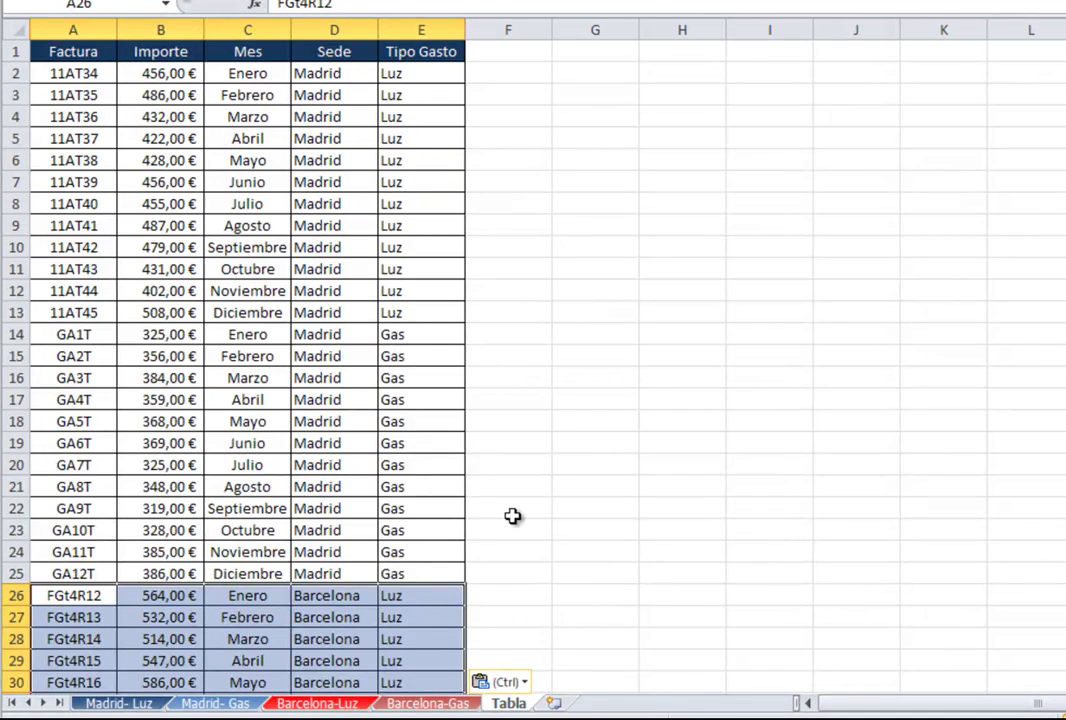
Copy the Barcelona-Gas data rows A2:E13 into Tabla starting at A38.
{"action": "scroll", "coordinate": [512, 516], "scroll_direction": "down", "scroll_amount": 4}
{"action": "left_click", "coordinate": [72, 594]}
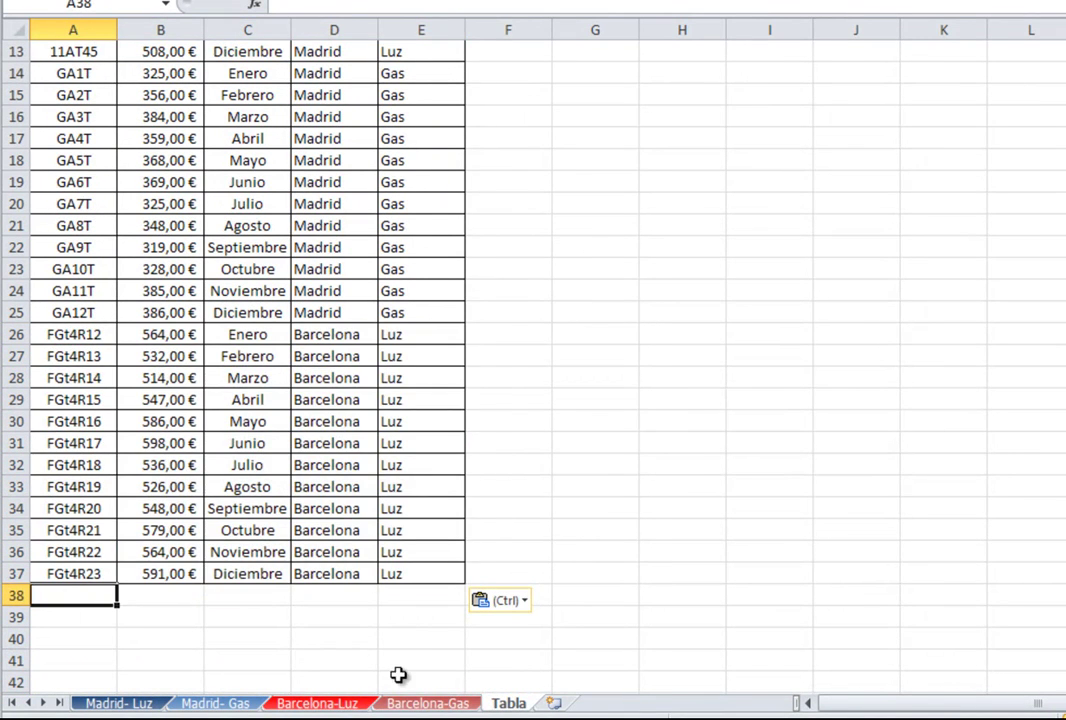
{"action": "left_click", "coordinate": [440, 703]}
{"action": "left_click", "coordinate": [428, 422]}
{"action": "left_click", "coordinate": [402, 312]}
{"action": "left_click_drag", "start_coordinate": [385, 310], "coordinate": [33, 80]}
{"action": "key", "text": "ctrl+c"}
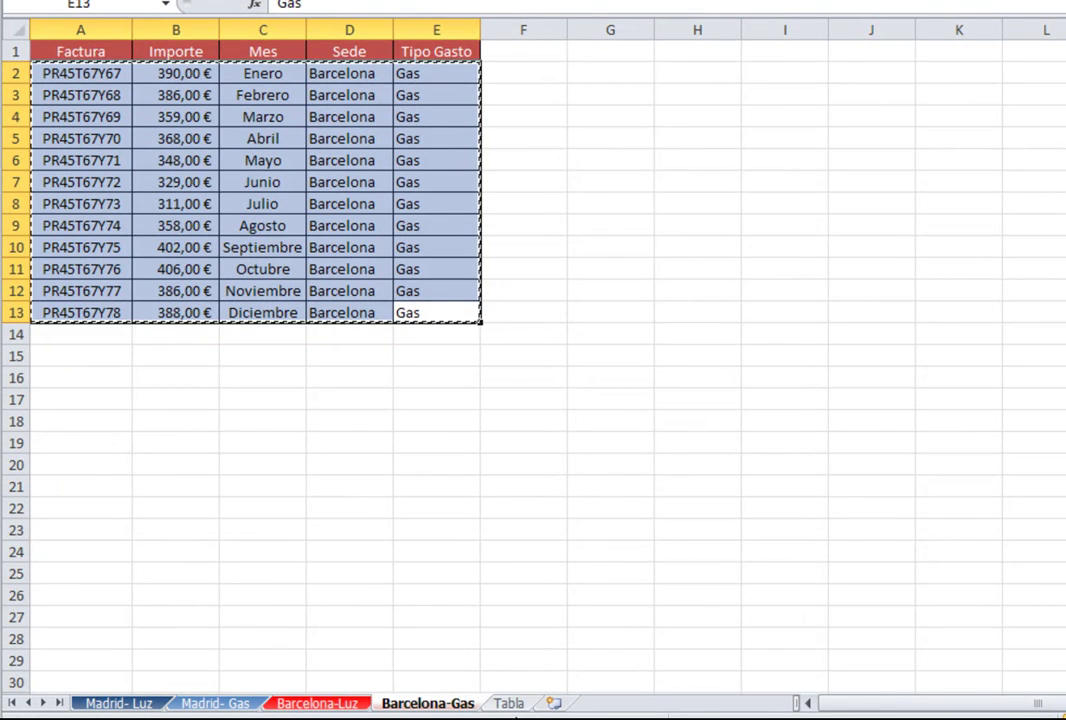
{"action": "left_click", "coordinate": [508, 703]}
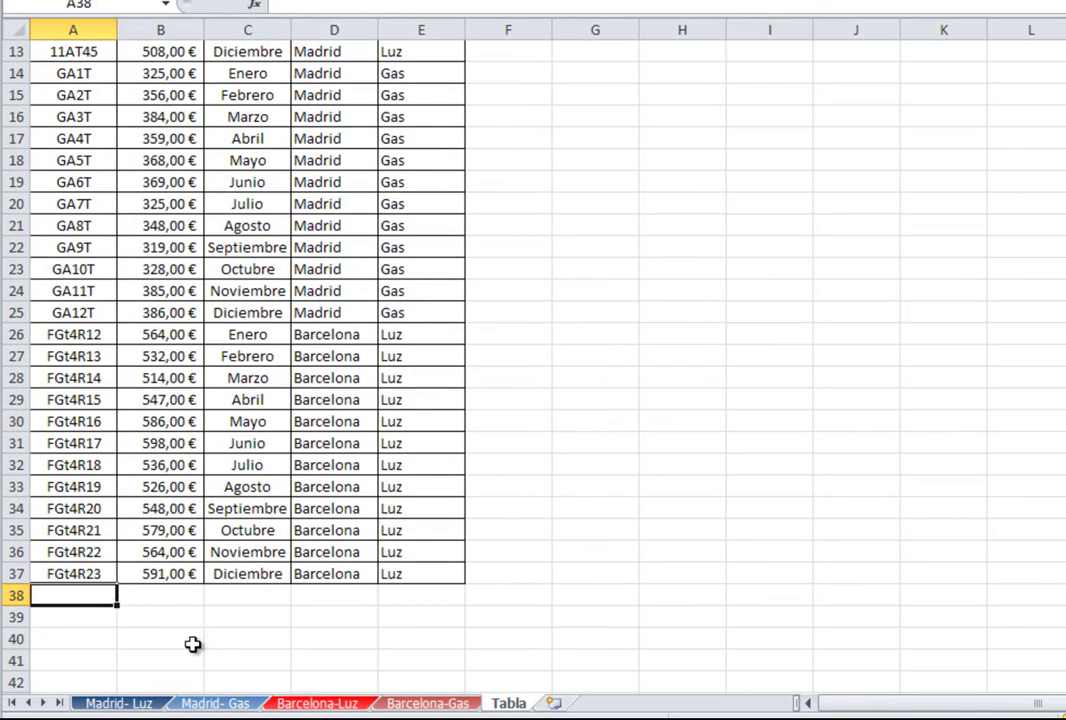
{"action": "key", "text": "ctrl+v"}
{"action": "left_click", "coordinate": [538, 548]}
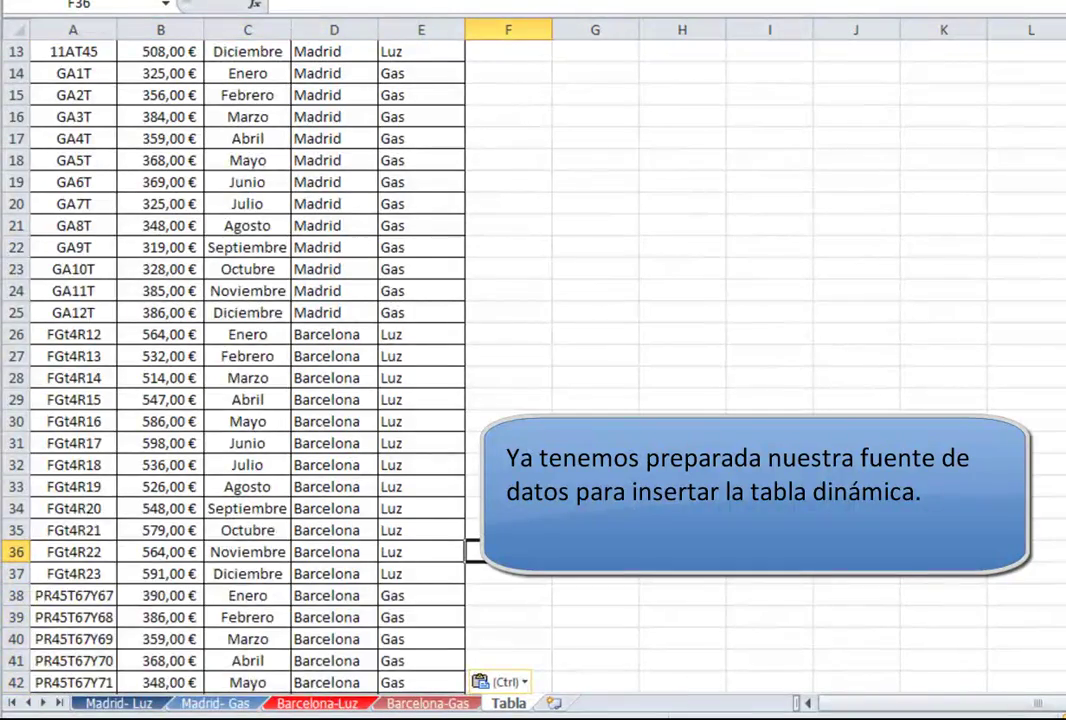
{"action": "scroll", "coordinate": [538, 548], "scroll_direction": "down", "scroll_amount": 4}
{"action": "scroll", "coordinate": [533, 360], "scroll_direction": "up", "scroll_amount": 3}
{"action": "scroll", "coordinate": [533, 360], "scroll_direction": "up", "scroll_amount": 3}
{"action": "scroll", "coordinate": [533, 360], "scroll_direction": "up", "scroll_amount": 1}
{"action": "scroll", "coordinate": [533, 360], "scroll_direction": "up", "scroll_amount": 1}
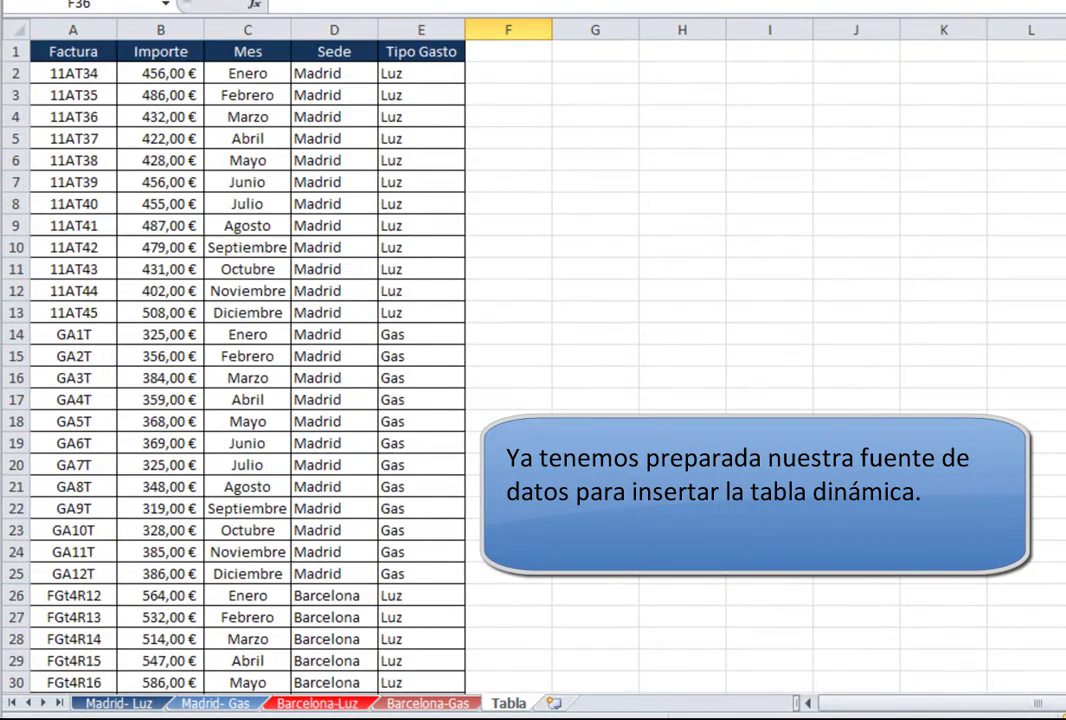
{"action": "left_click", "coordinate": [340, 291]}
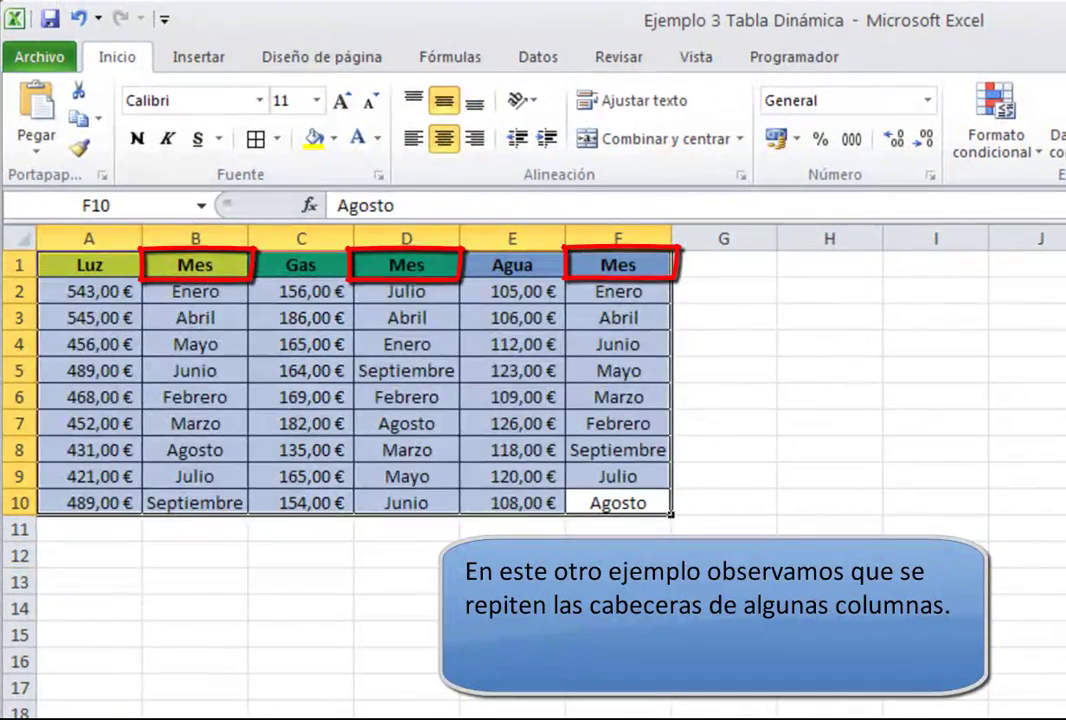
Clear the selection on the Ejemplo 3 Tabla Dinámica sheet.
{"action": "left_click", "coordinate": [724, 661]}
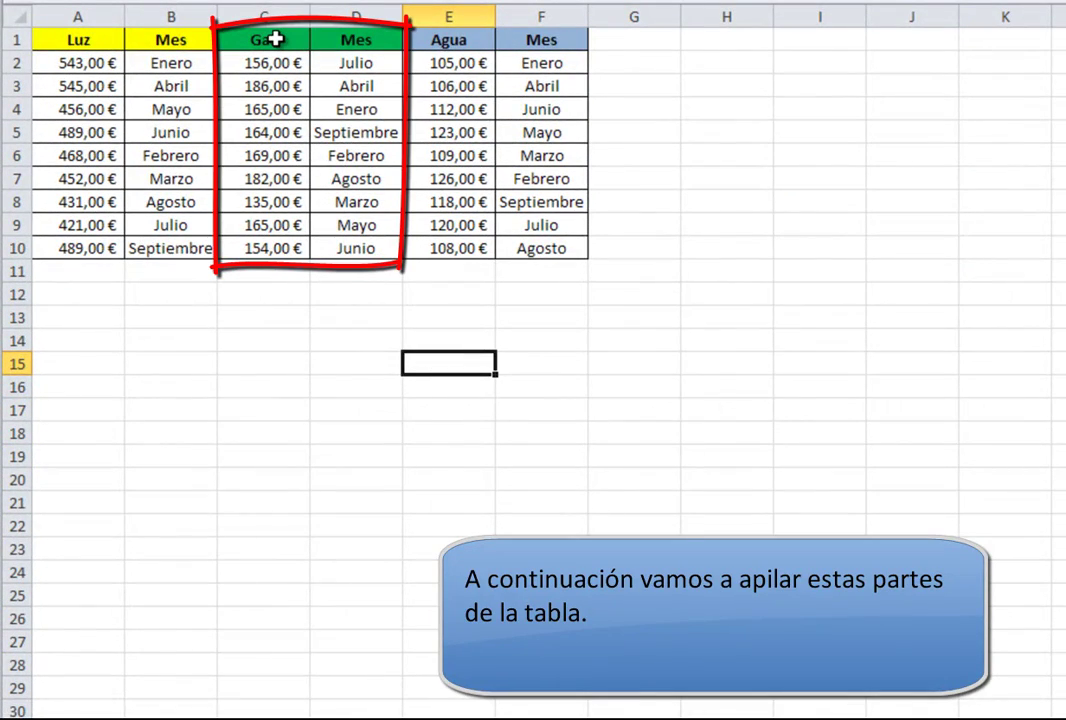
Move the Gas/Mes block C1:D10 to A11 and the Agua/Mes block E1:F10 to A21.
{"action": "left_click_drag", "start_coordinate": [275, 38], "coordinate": [372, 244]}
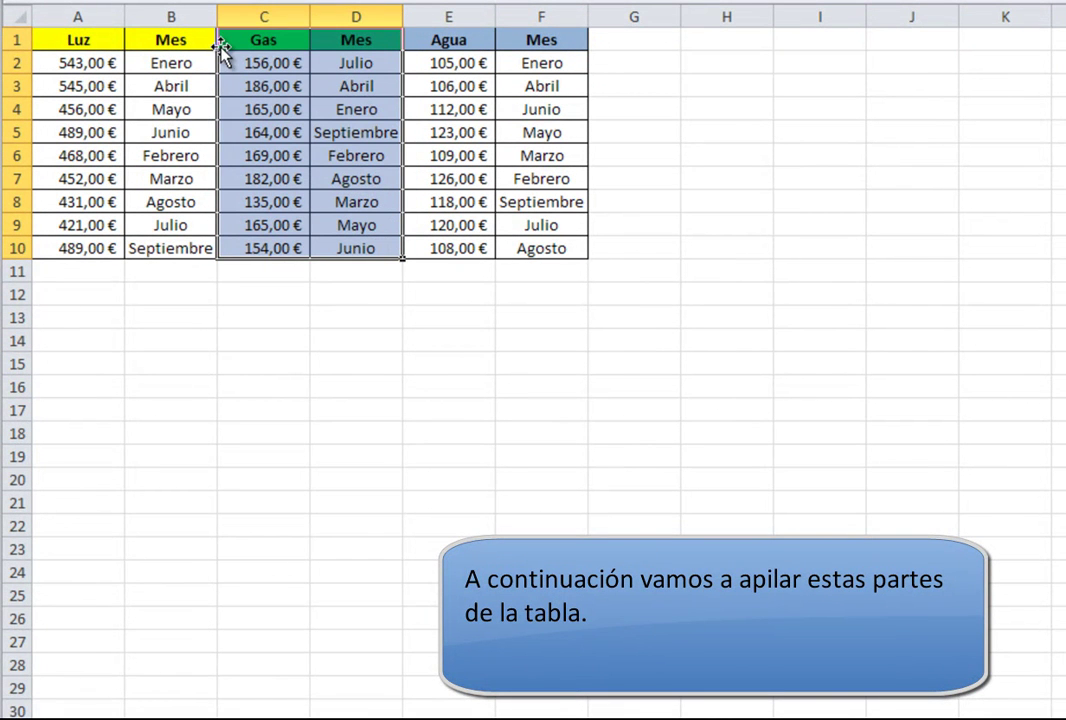
{"action": "left_click_drag", "start_coordinate": [222, 55], "coordinate": [90, 290]}
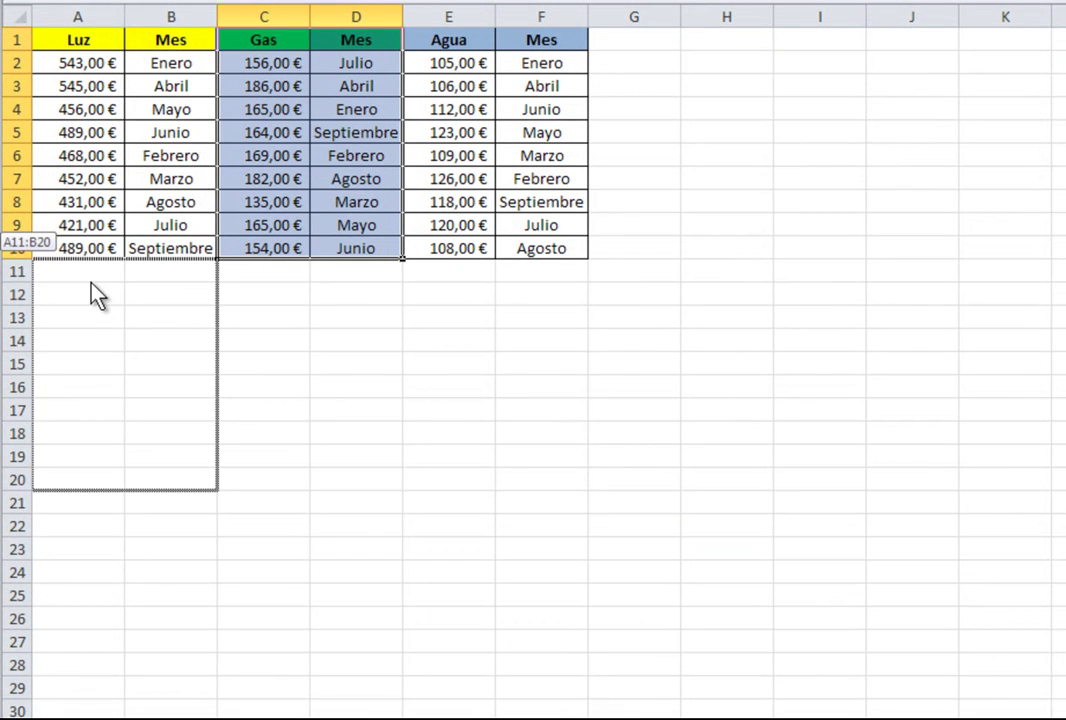
{"action": "left_click", "coordinate": [346, 342]}
{"action": "left_click_drag", "start_coordinate": [428, 38], "coordinate": [514, 249]}
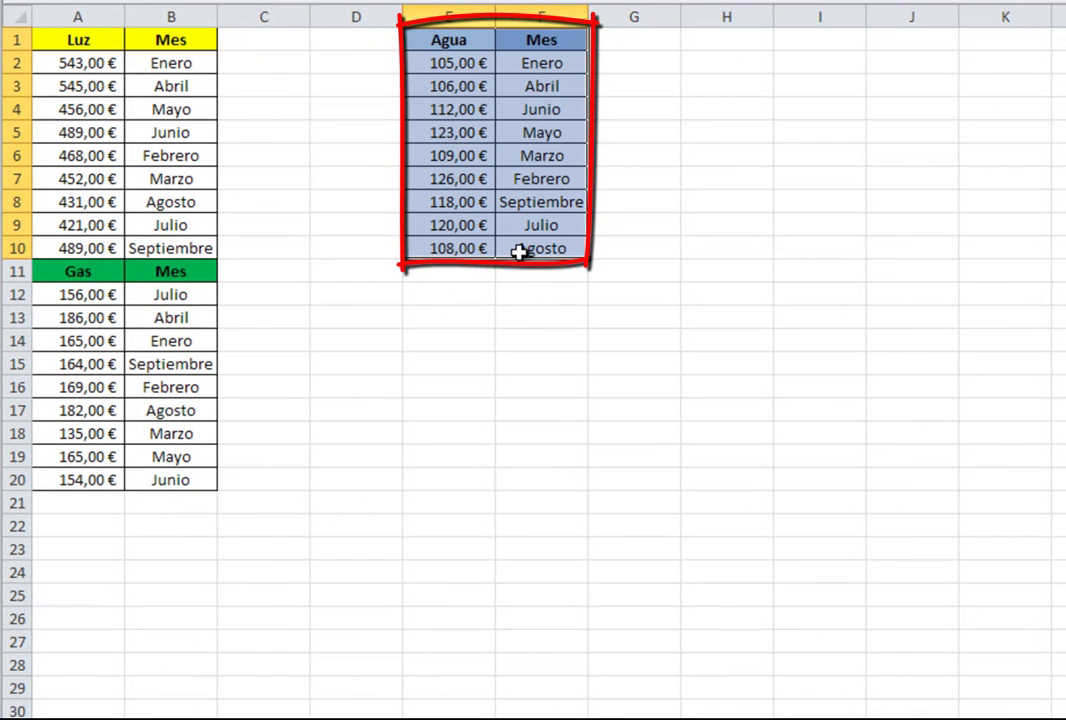
{"action": "mouse_move", "coordinate": [400, 48]}
{"action": "left_mouse_down"}
{"action": "mouse_move", "coordinate": [150, 590]}
{"action": "mouse_move", "coordinate": [110, 522]}
{"action": "left_mouse_up"}
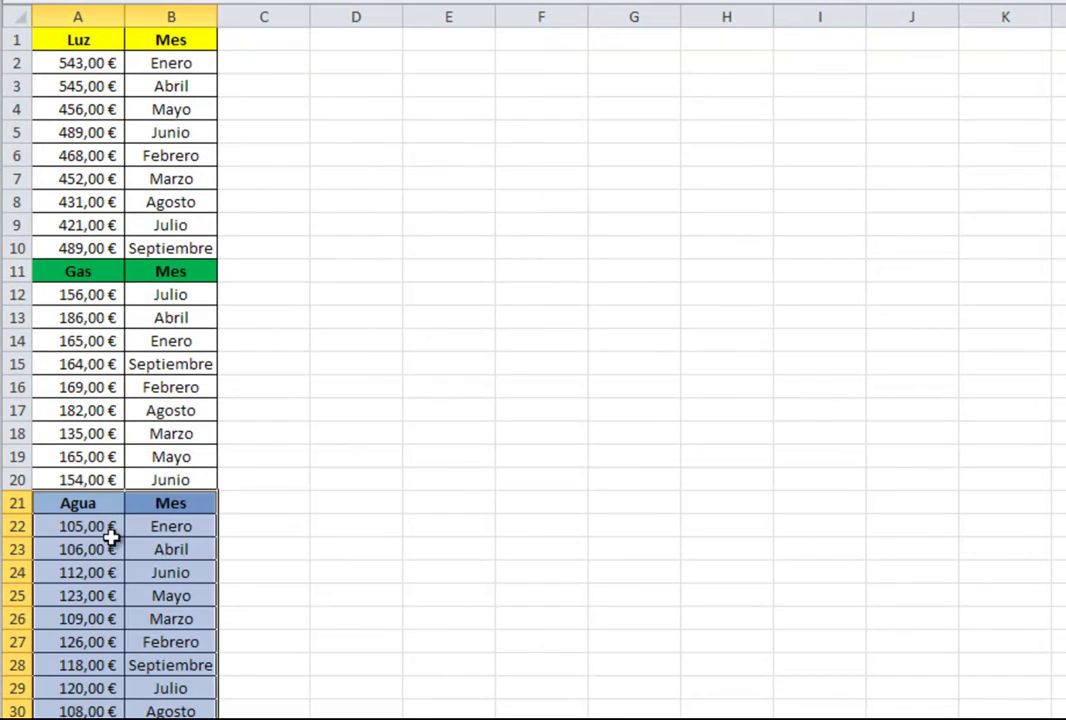
{"action": "left_click", "coordinate": [356, 553]}
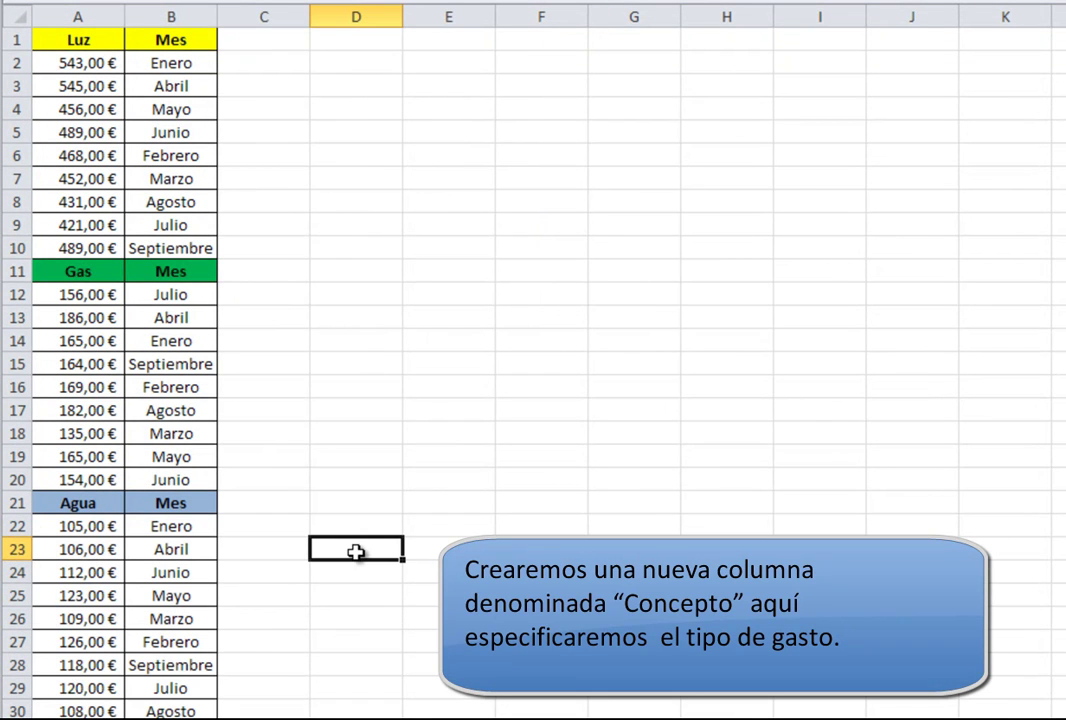
Add a Concepto header in C1 and fill Luz down through row 10.
{"action": "left_click", "coordinate": [78, 35]}
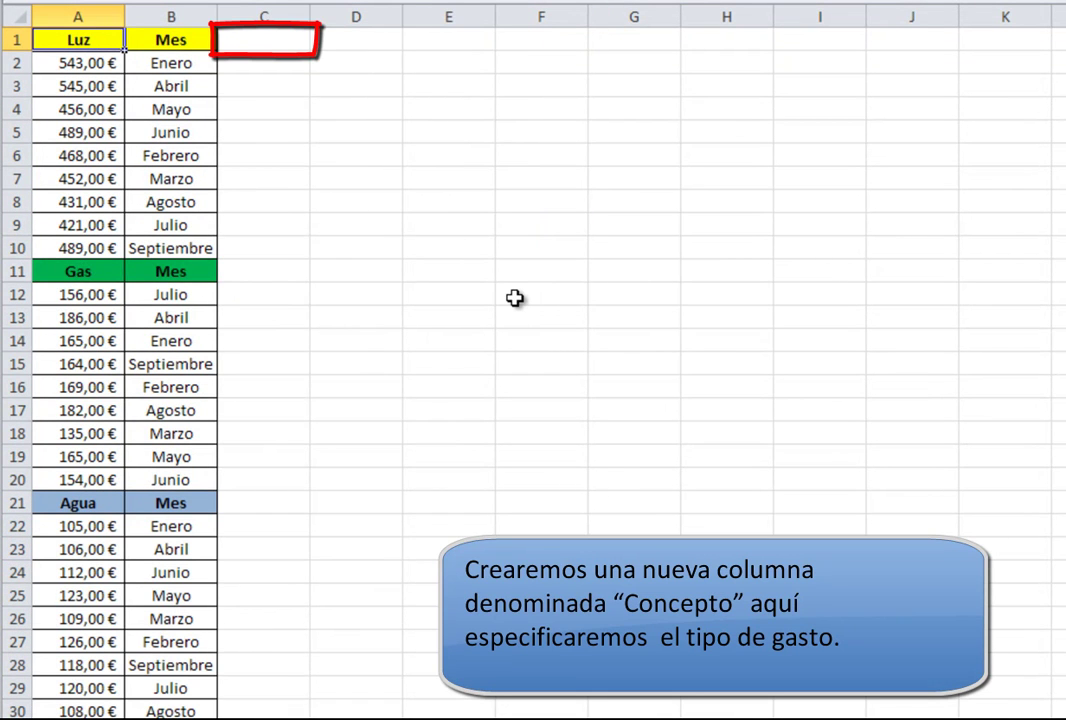
{"action": "left_click", "coordinate": [304, 41]}
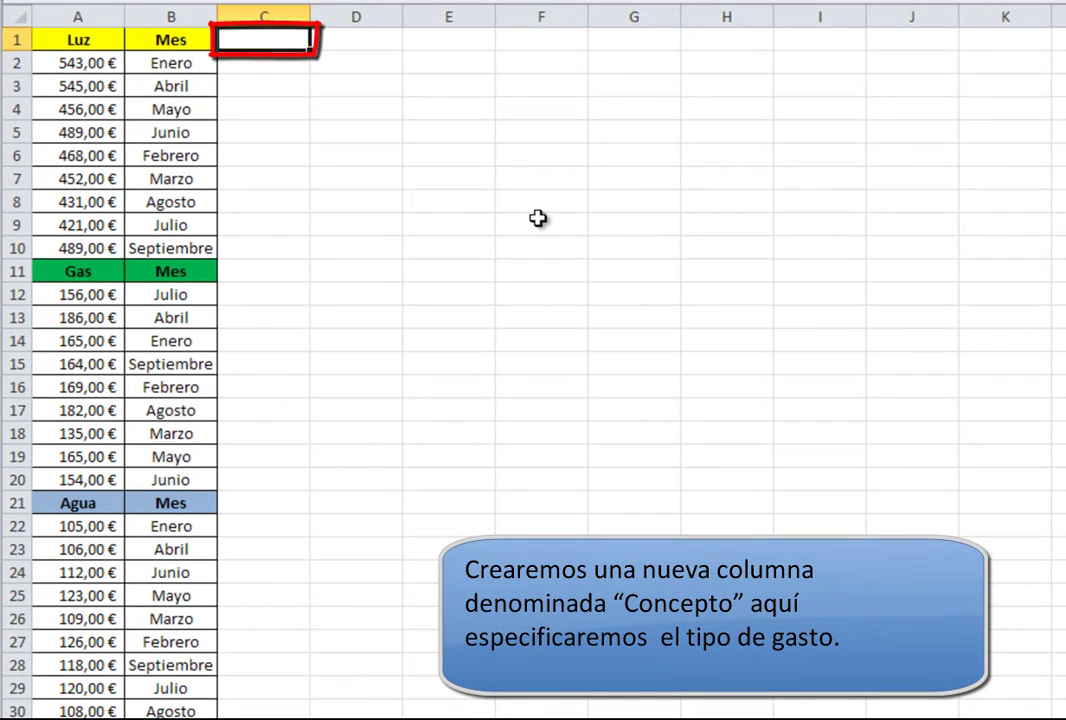
{"action": "type", "text": "Concepto"}
{"action": "key", "text": "Return"}
{"action": "type", "text": "Luz"}
{"action": "key", "text": "Return"}
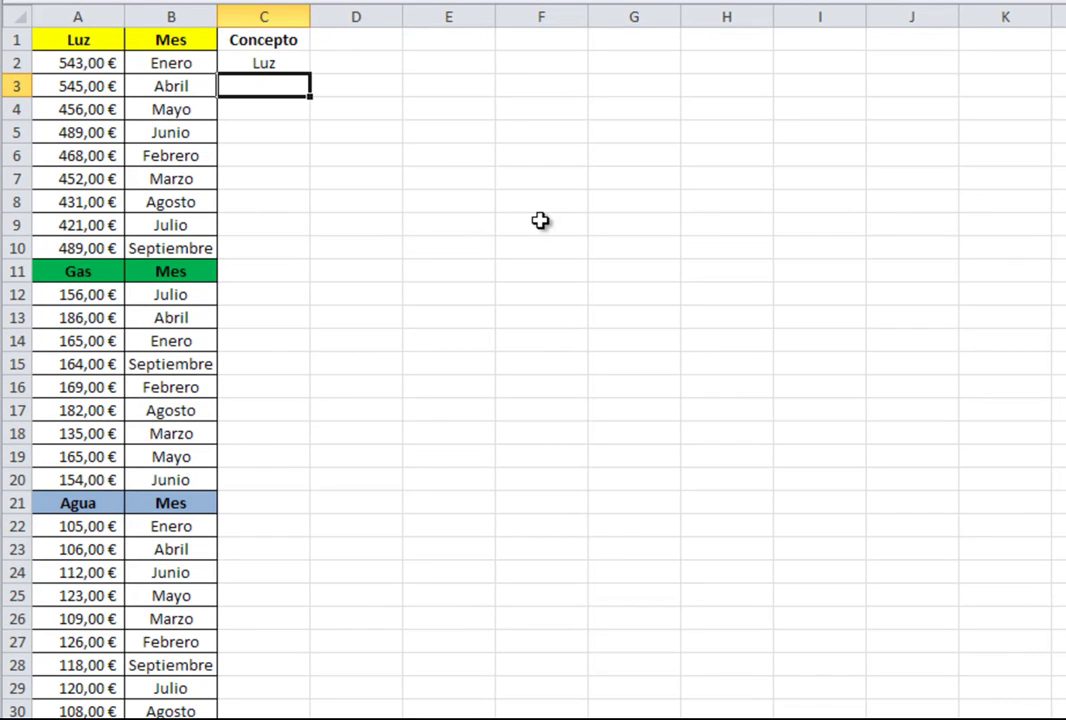
{"action": "left_click", "coordinate": [275, 63]}
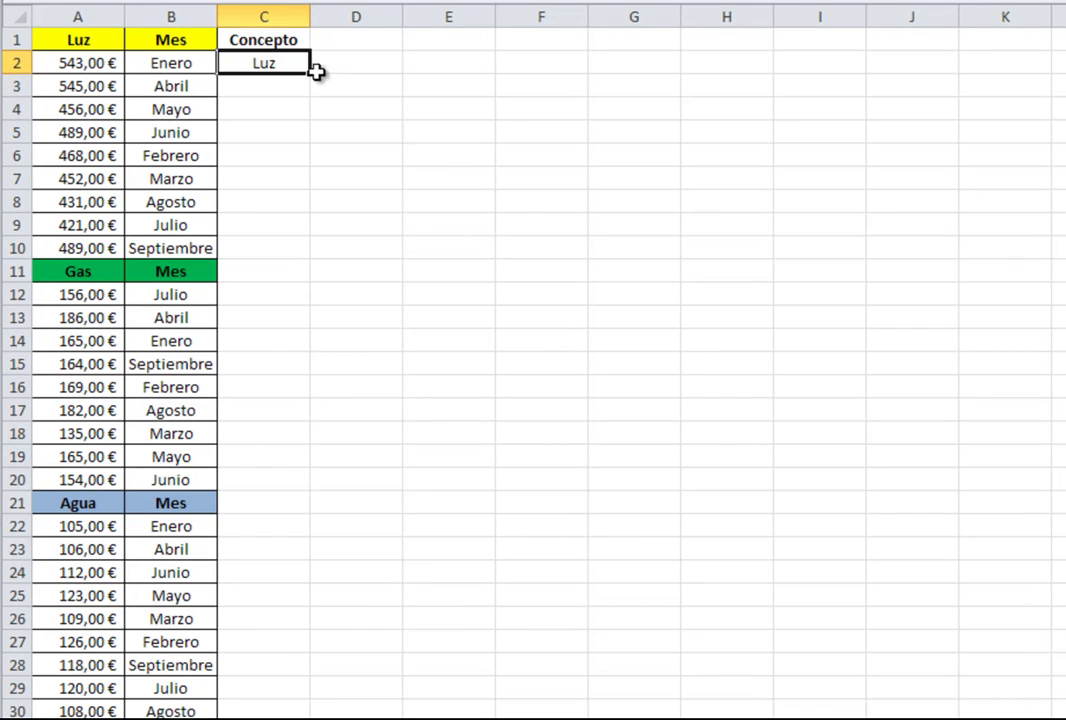
{"action": "left_click_drag", "start_coordinate": [312, 72], "coordinate": [312, 257]}
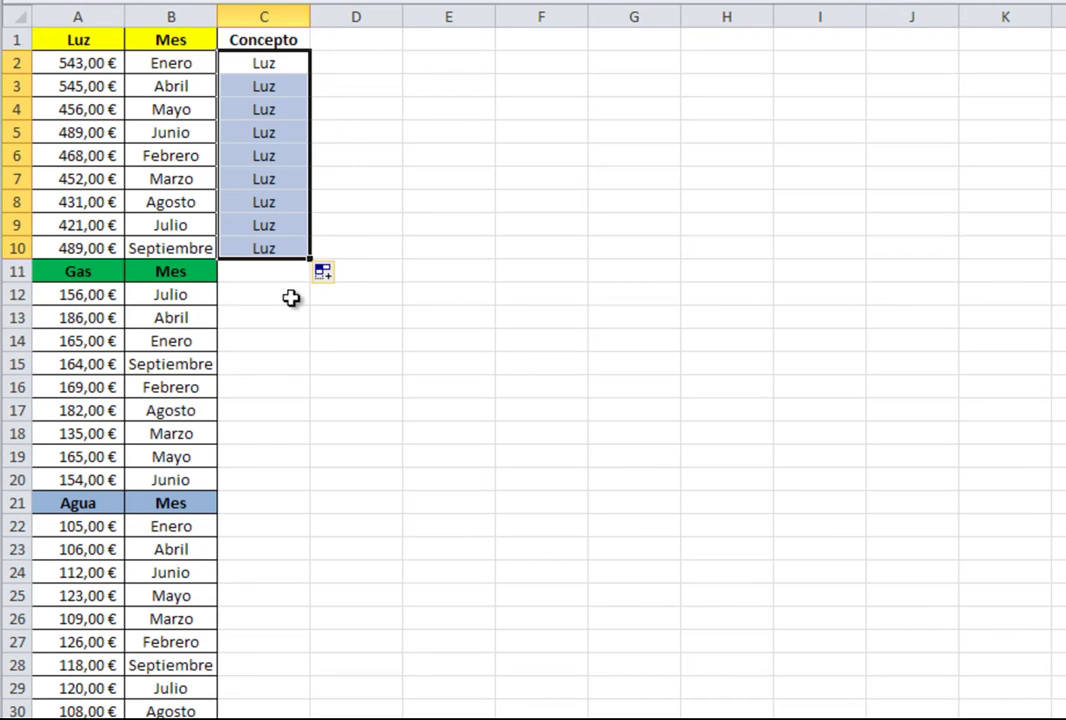
Enter Gas and Agua in column C and fill each down its block.
{"action": "left_click", "coordinate": [287, 294]}
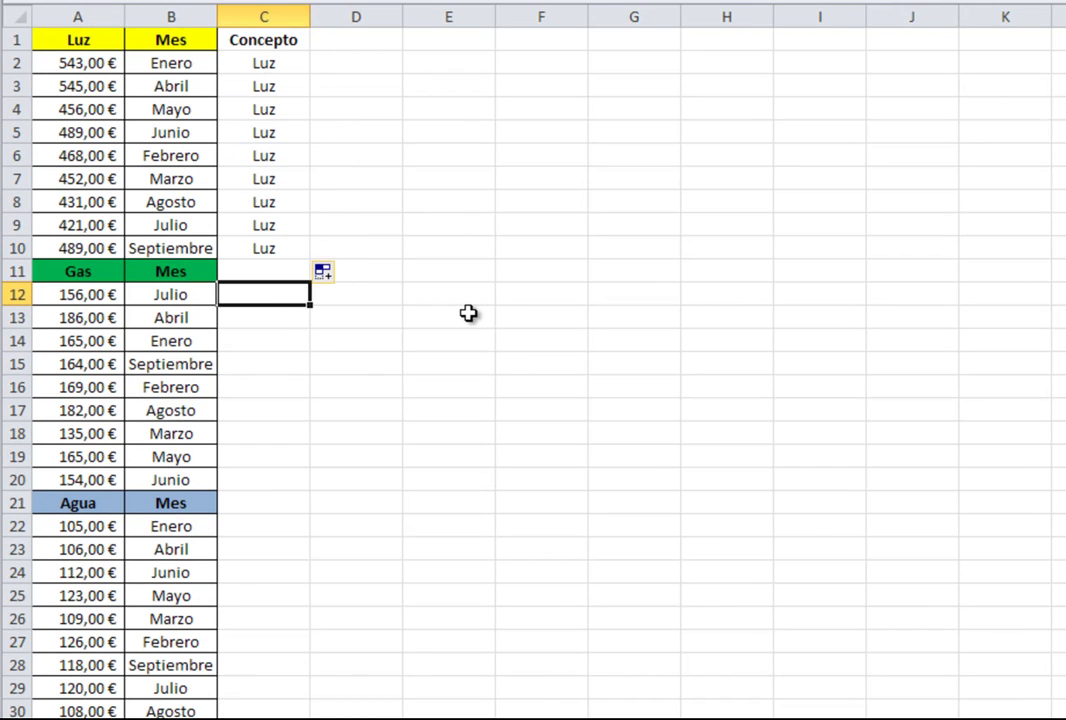
{"action": "type", "text": "Gas"}
{"action": "key", "text": "Return"}
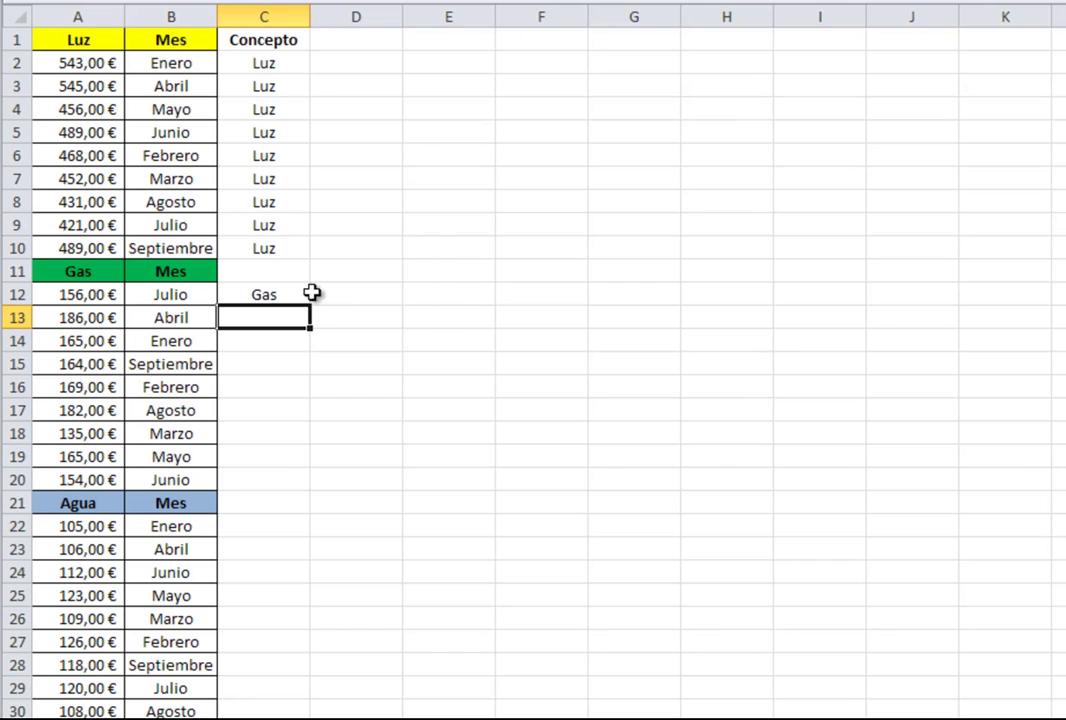
{"action": "left_click", "coordinate": [265, 292]}
{"action": "left_click_drag", "start_coordinate": [310, 306], "coordinate": [302, 482]}
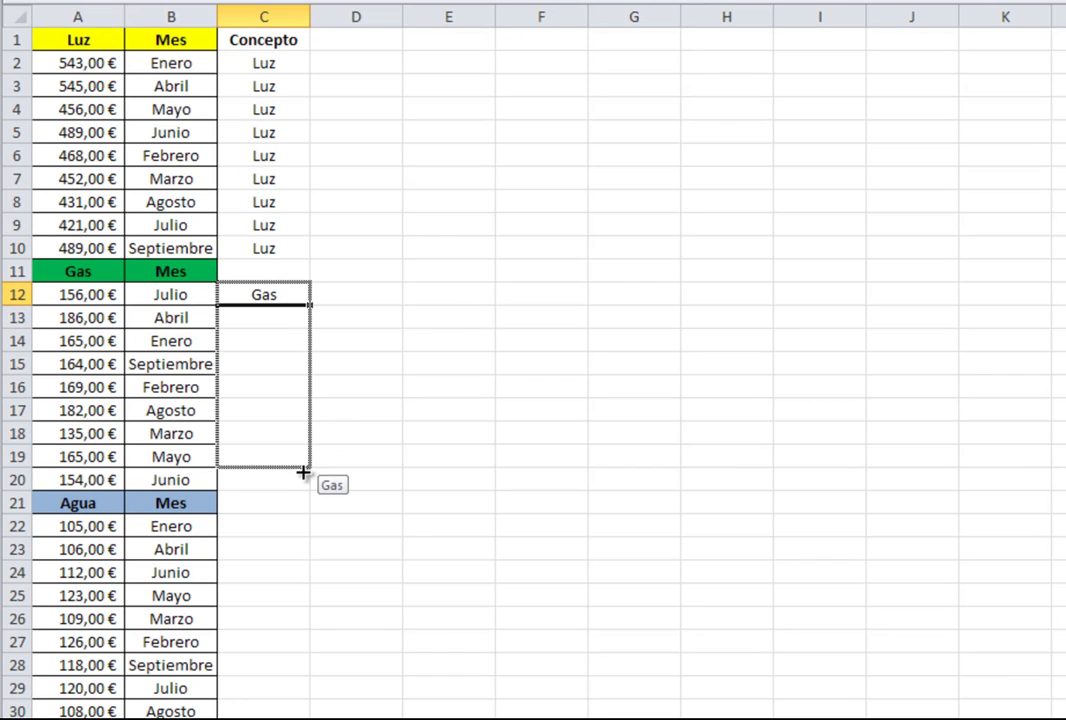
{"action": "left_click", "coordinate": [288, 523]}
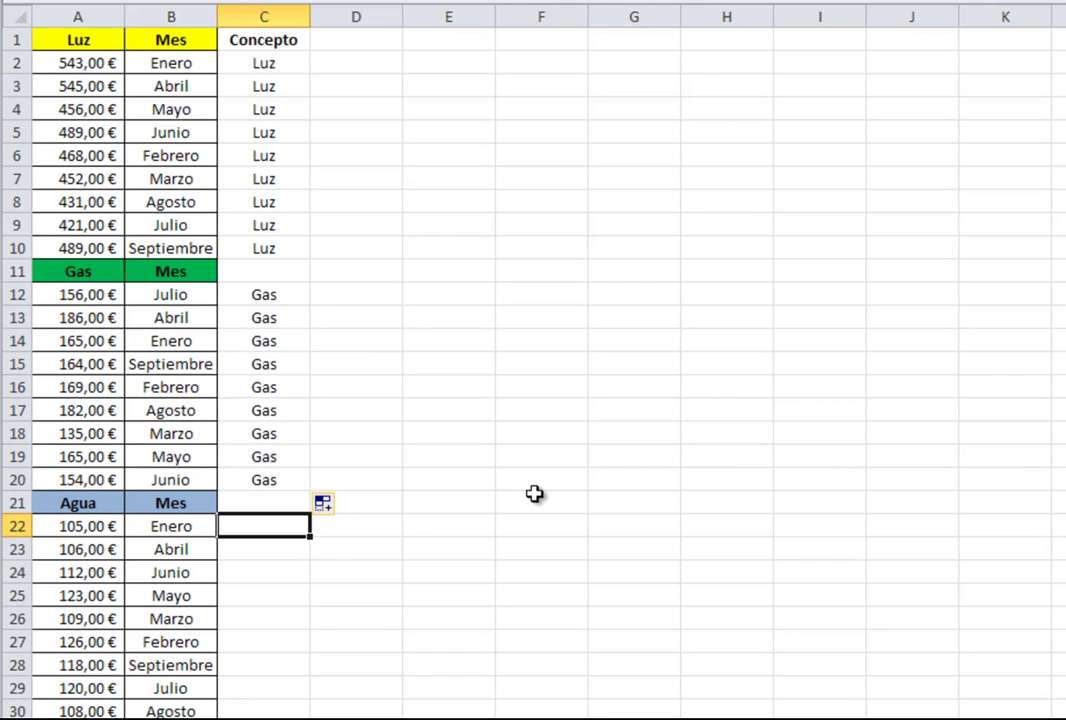
{"action": "type", "text": "A"}
{"action": "key", "text": "Return"}
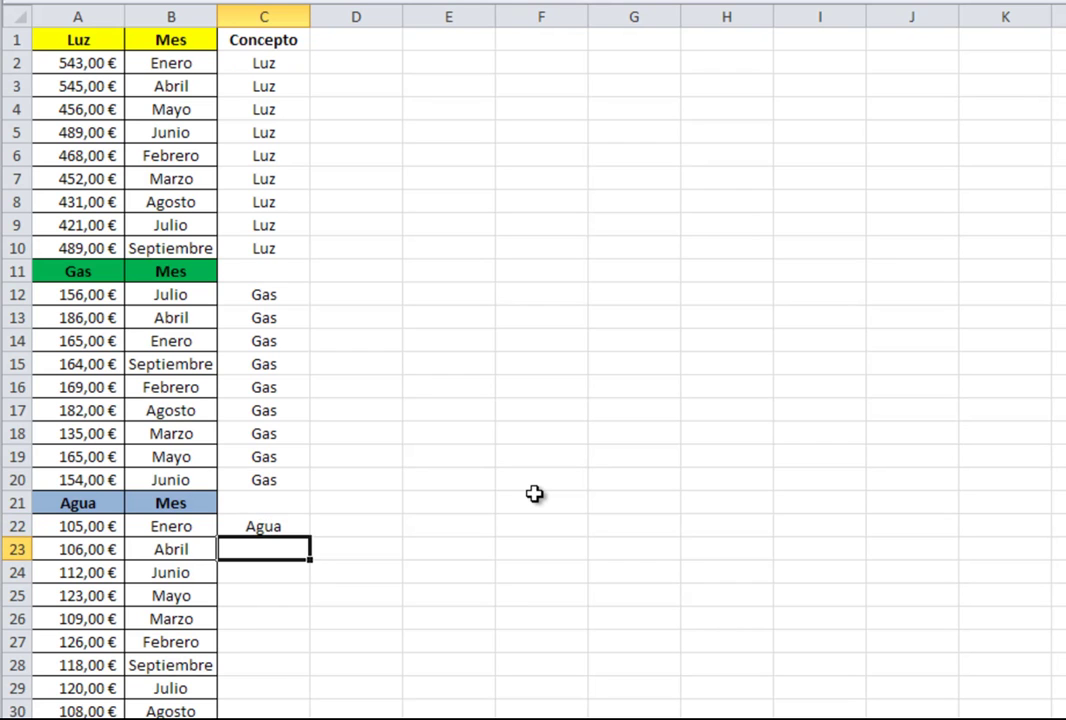
{"action": "scroll", "coordinate": [534, 493], "scroll_direction": "down", "scroll_amount": 2}
{"action": "left_click", "coordinate": [297, 384]}
{"action": "left_click_drag", "start_coordinate": [310, 398], "coordinate": [305, 585]}
{"action": "scroll", "coordinate": [504, 350], "scroll_direction": "up", "scroll_amount": 1}
{"action": "scroll", "coordinate": [504, 350], "scroll_direction": "up", "scroll_amount": 1}
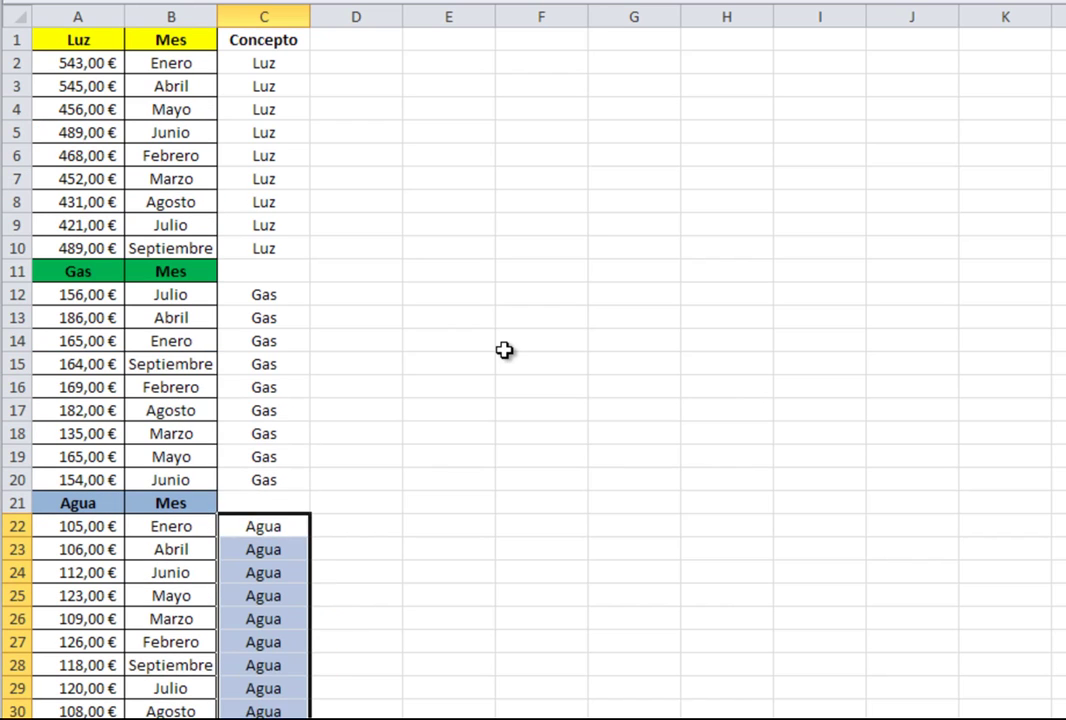
{"action": "left_click", "coordinate": [506, 366]}
Rename the A1 header to Importe.
{"action": "left_click", "coordinate": [77, 40]}
{"action": "type", "text": "Importe"}
{"action": "key", "text": "Return"}
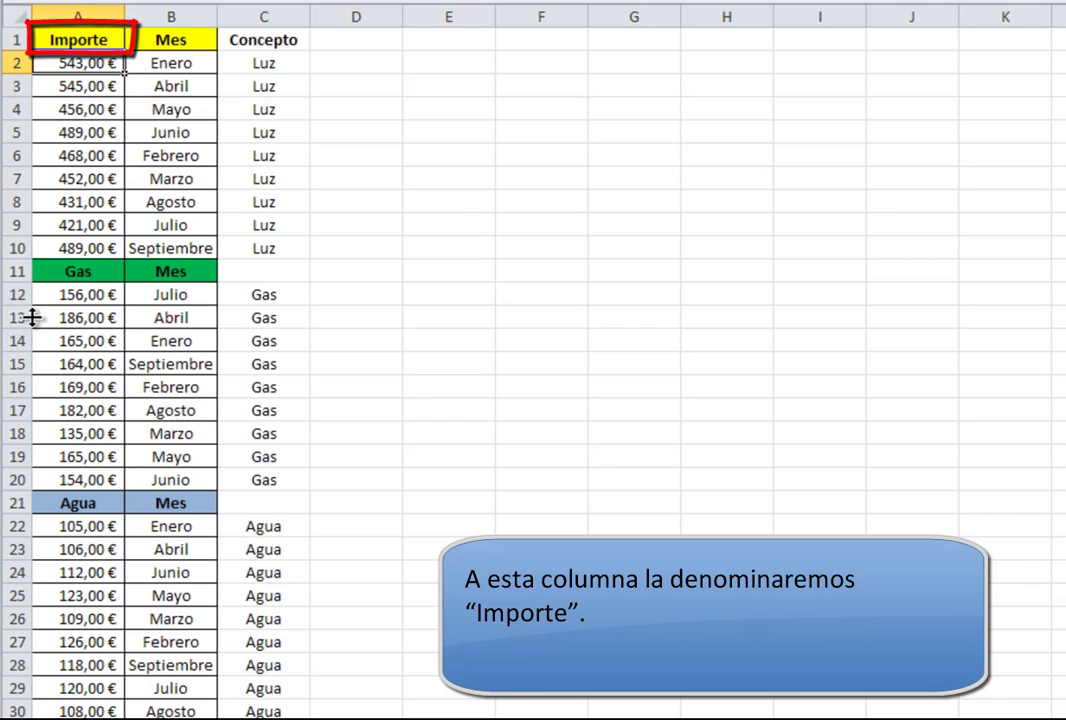
Delete the Gas and Agua header rows from the stacked data.
{"action": "left_click", "coordinate": [8, 271]}
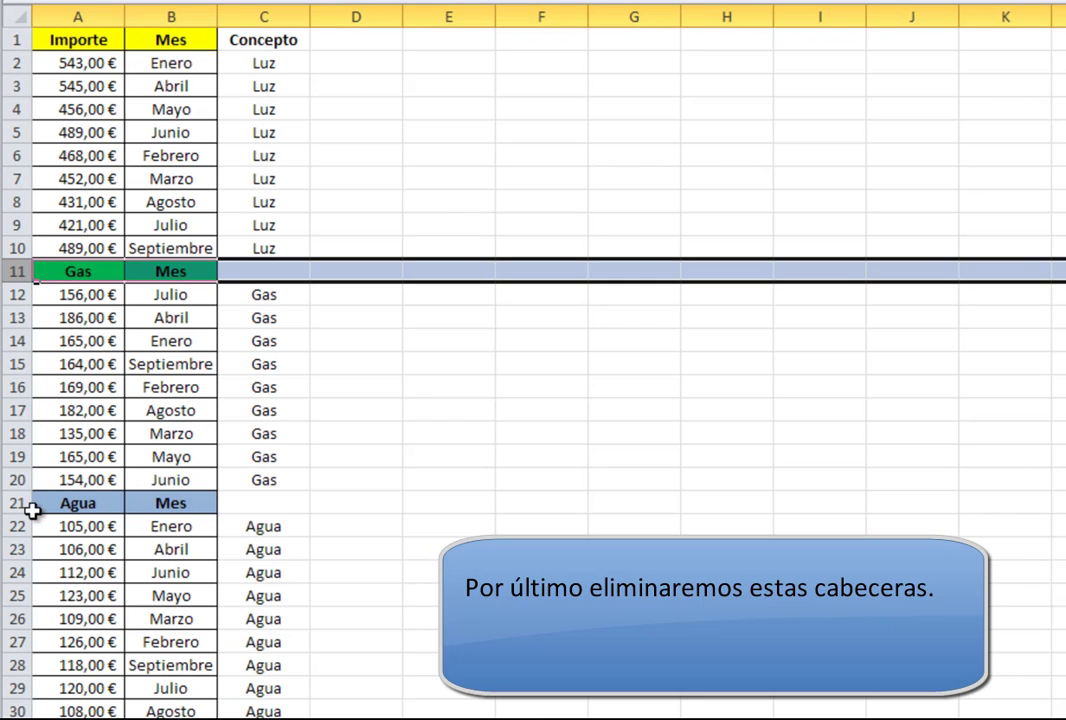
{"action": "left_click", "coordinate": [16, 502], "text": "ctrl"}
{"action": "right_click", "coordinate": [18, 272]}
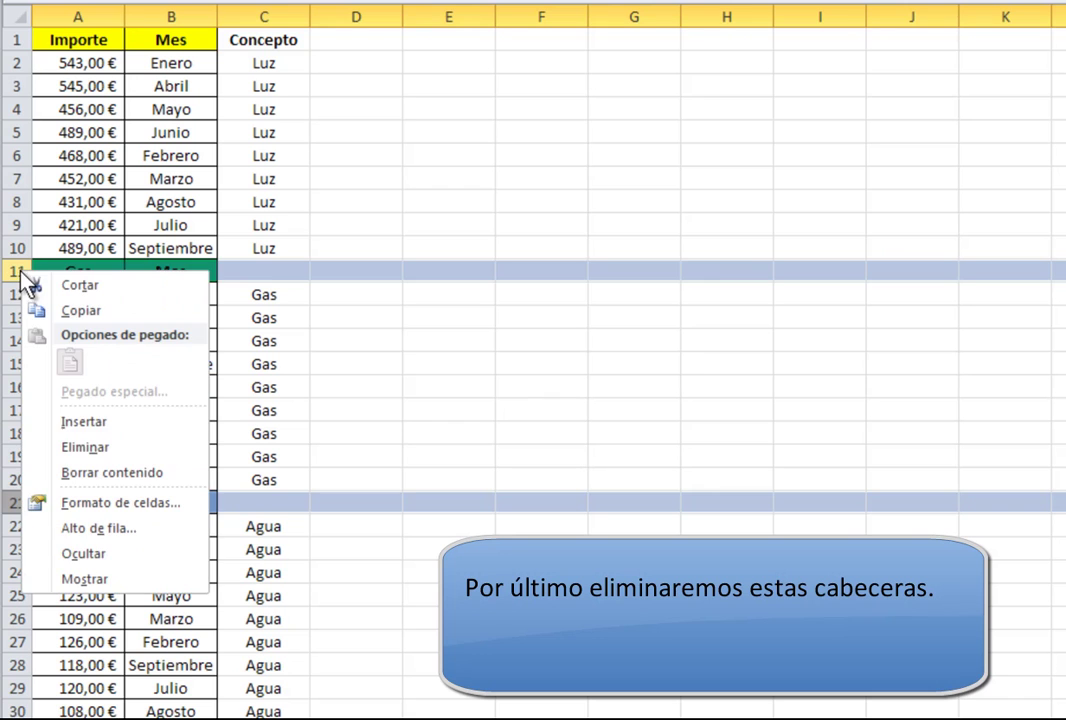
{"action": "left_click", "coordinate": [85, 447]}
{"action": "left_click", "coordinate": [500, 410]}
Border the Concepto range and give C1 the yellow Mes header style.
{"action": "mouse_move", "coordinate": [263, 665]}
{"action": "left_mouse_down"}
{"action": "mouse_move", "coordinate": [263, 437]}
{"action": "mouse_move", "coordinate": [240, 63]}
{"action": "left_mouse_up"}
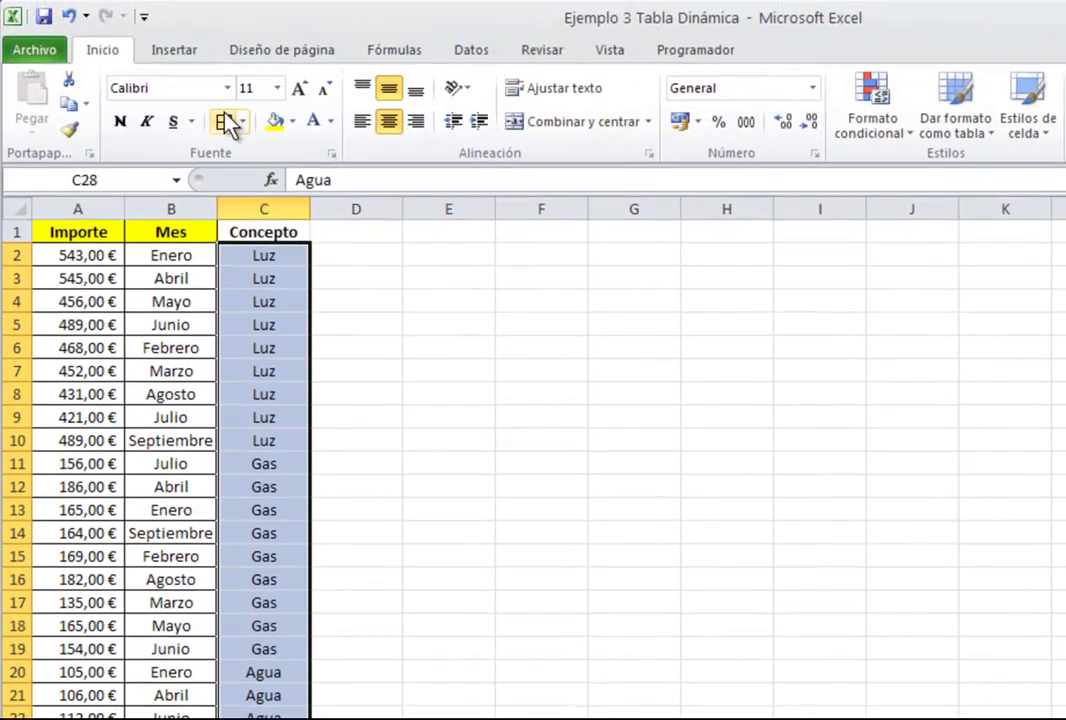
{"action": "left_click", "coordinate": [200, 232]}
{"action": "left_click", "coordinate": [70, 128]}
{"action": "left_click", "coordinate": [270, 231]}
{"action": "left_click", "coordinate": [459, 376]}
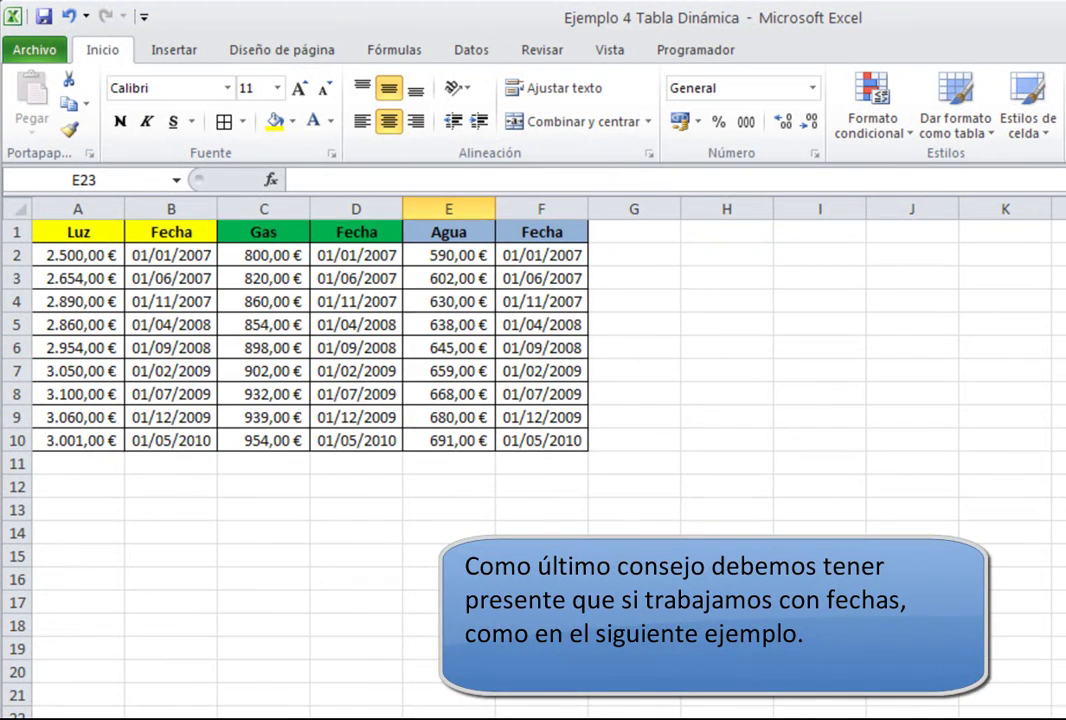
{"action": "left_click", "coordinate": [541, 556]}
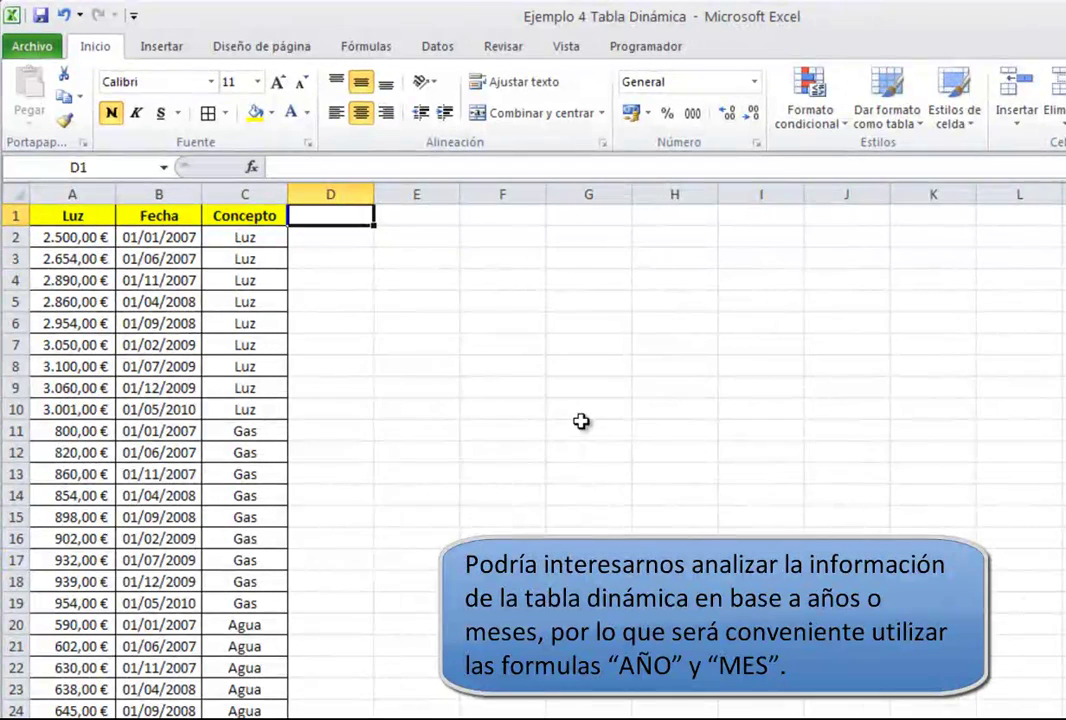
Enter the Año header in D1 and give it the yellow header style.
{"action": "type", "text": "F"}
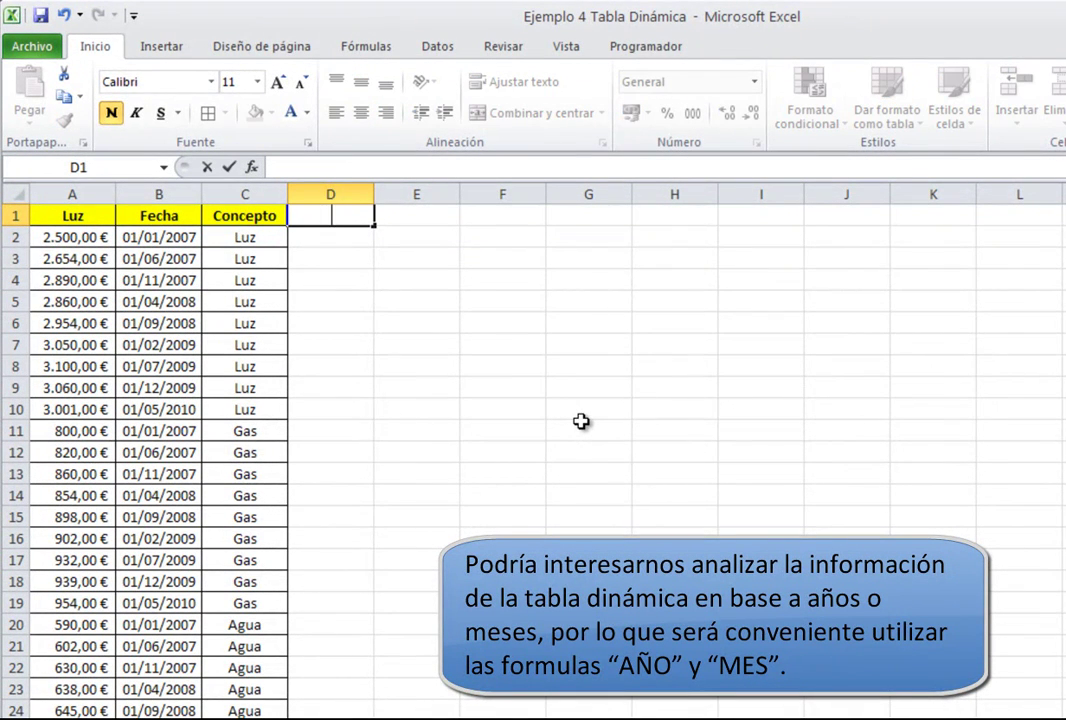
{"action": "type", "text": "Año"}
{"action": "key", "text": "Return"}
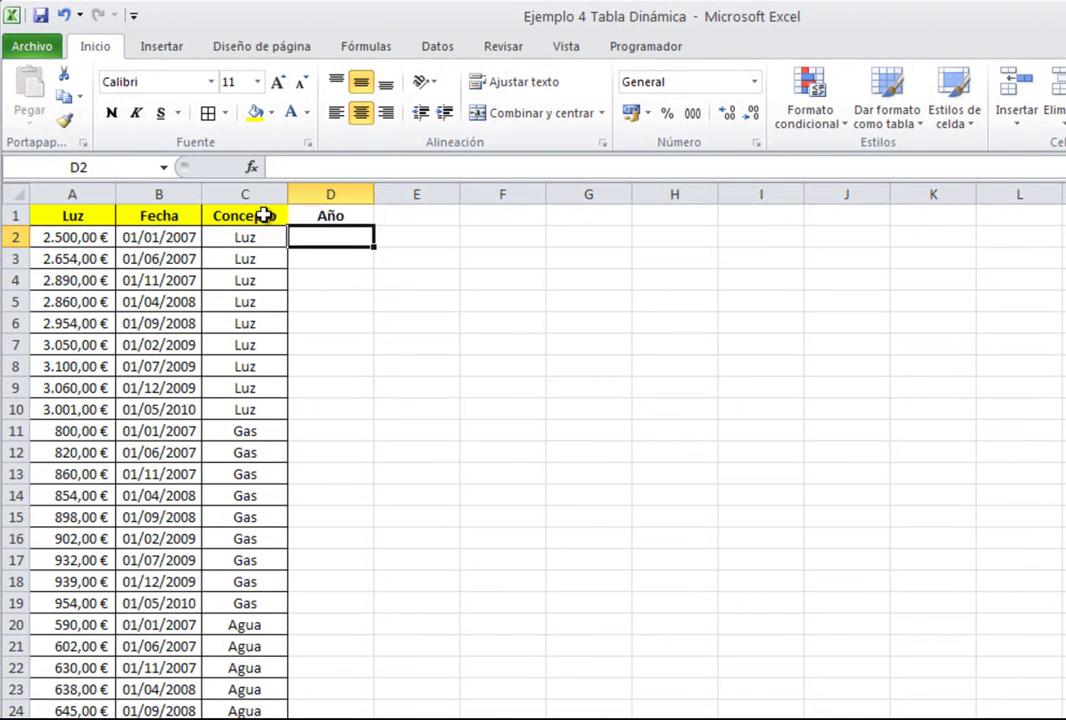
{"action": "left_click", "coordinate": [318, 217]}
{"action": "left_click", "coordinate": [254, 112]}
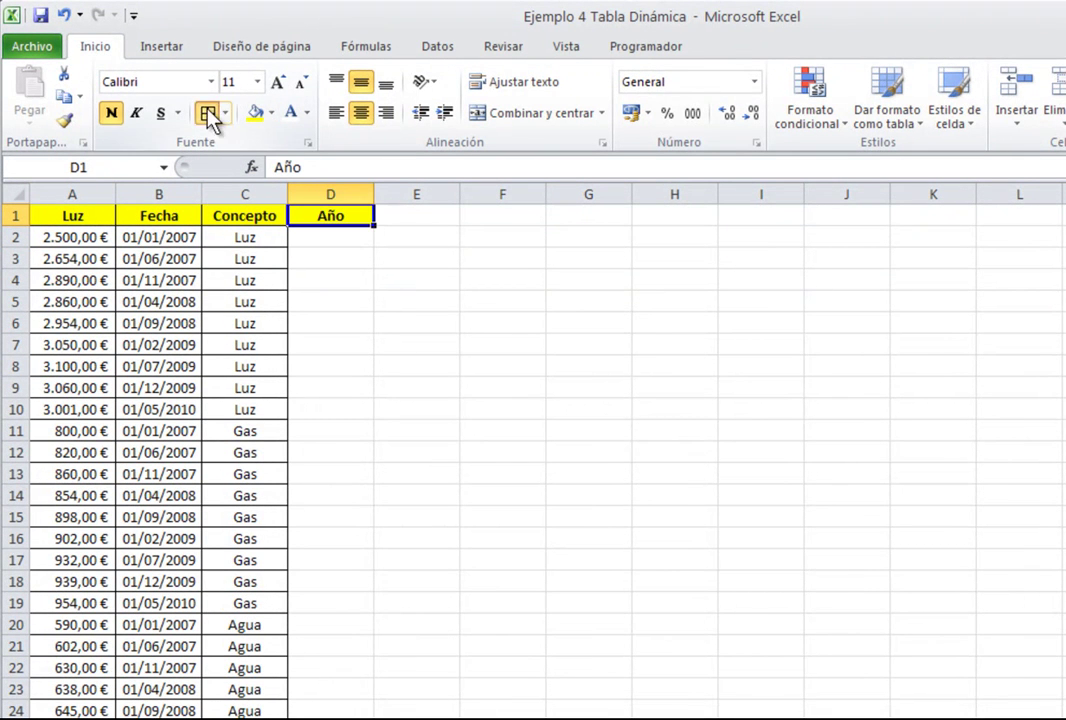
Fill column D with =AÑO(B2) to extract each row's year from Fecha.
{"action": "left_click", "coordinate": [352, 238]}
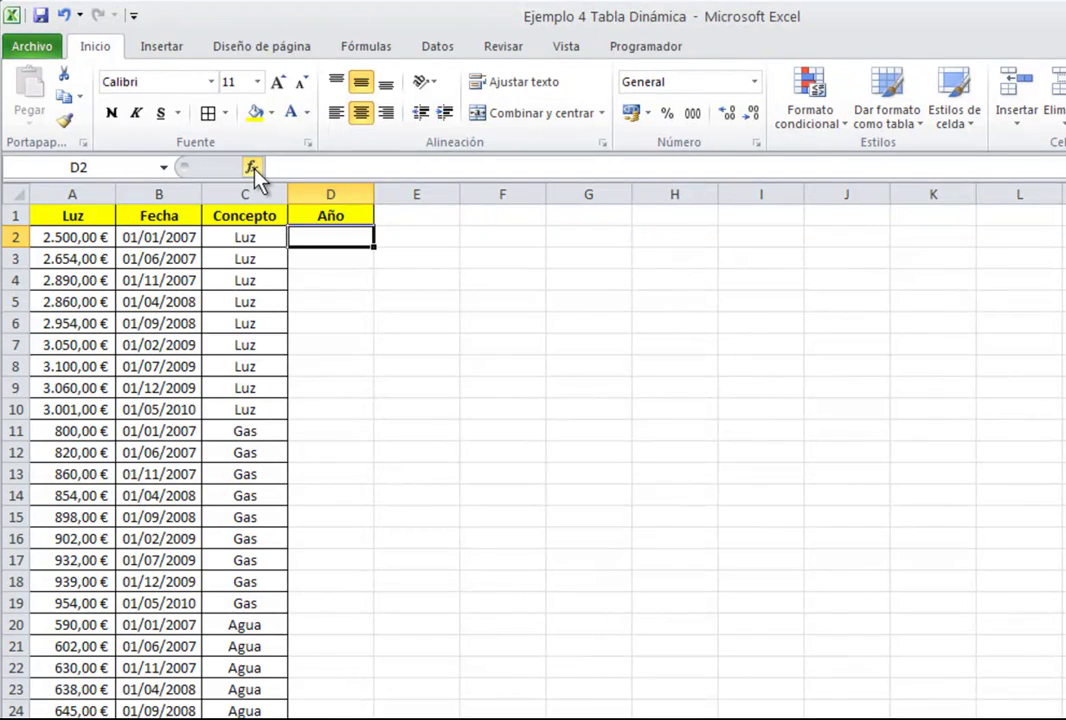
{"action": "left_click", "coordinate": [253, 168]}
{"action": "left_click_drag", "start_coordinate": [395, 99], "coordinate": [825, 144]}
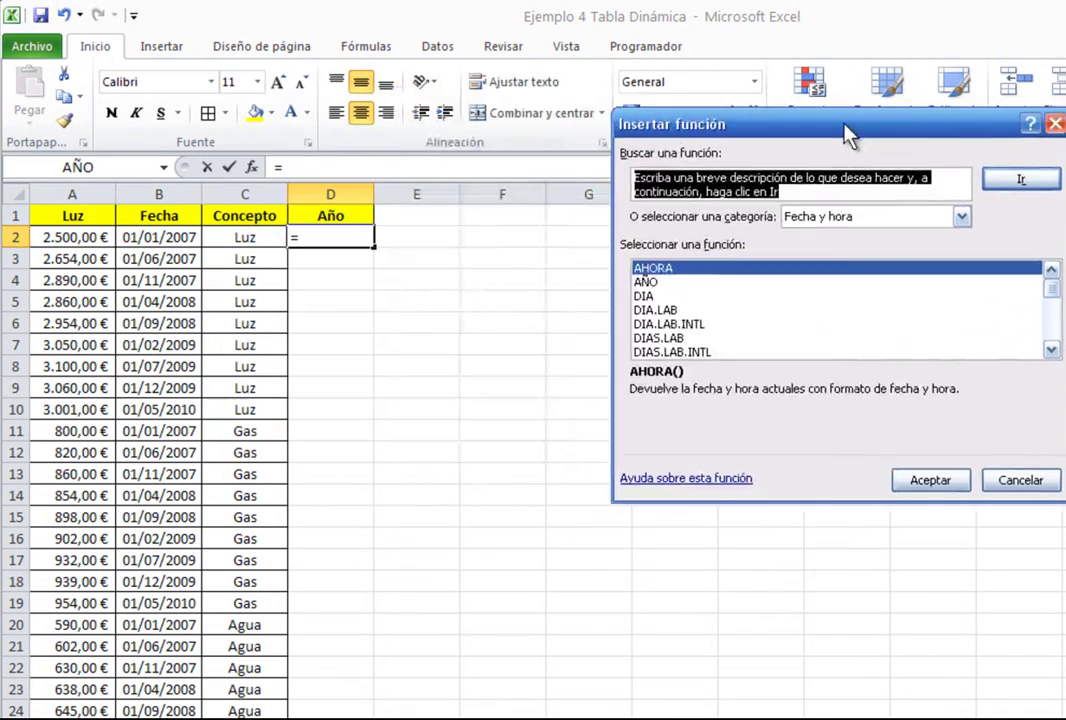
{"action": "type", "text": "año"}
{"action": "key", "text": "Return"}
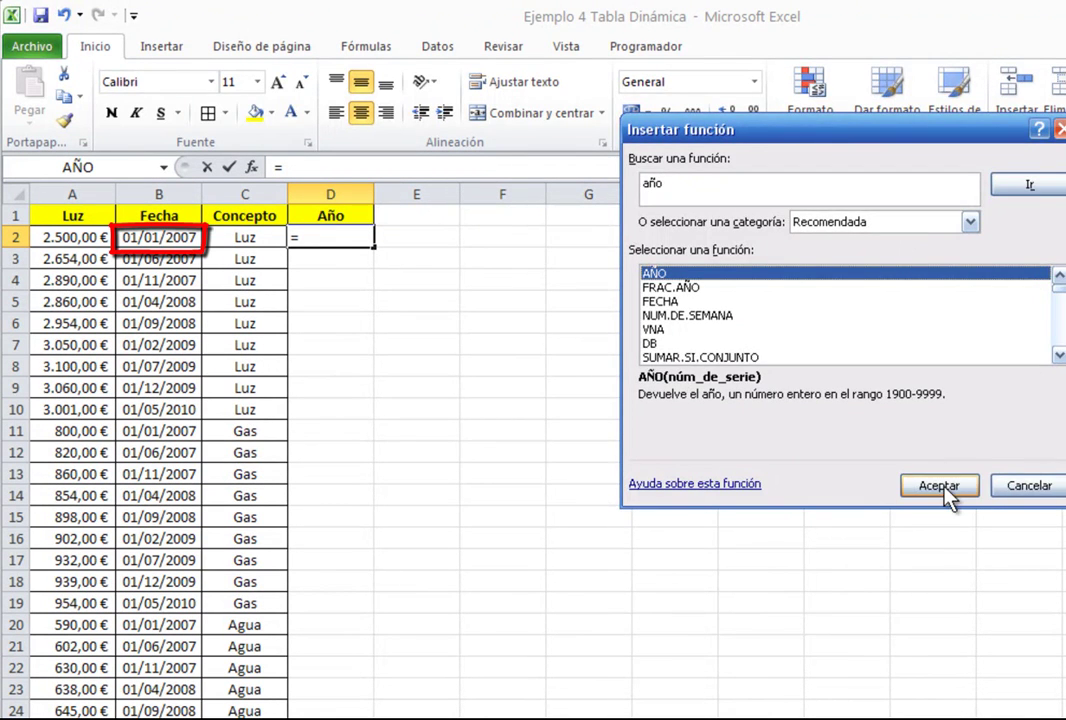
{"action": "left_click", "coordinate": [912, 487]}
{"action": "left_click", "coordinate": [175, 234]}
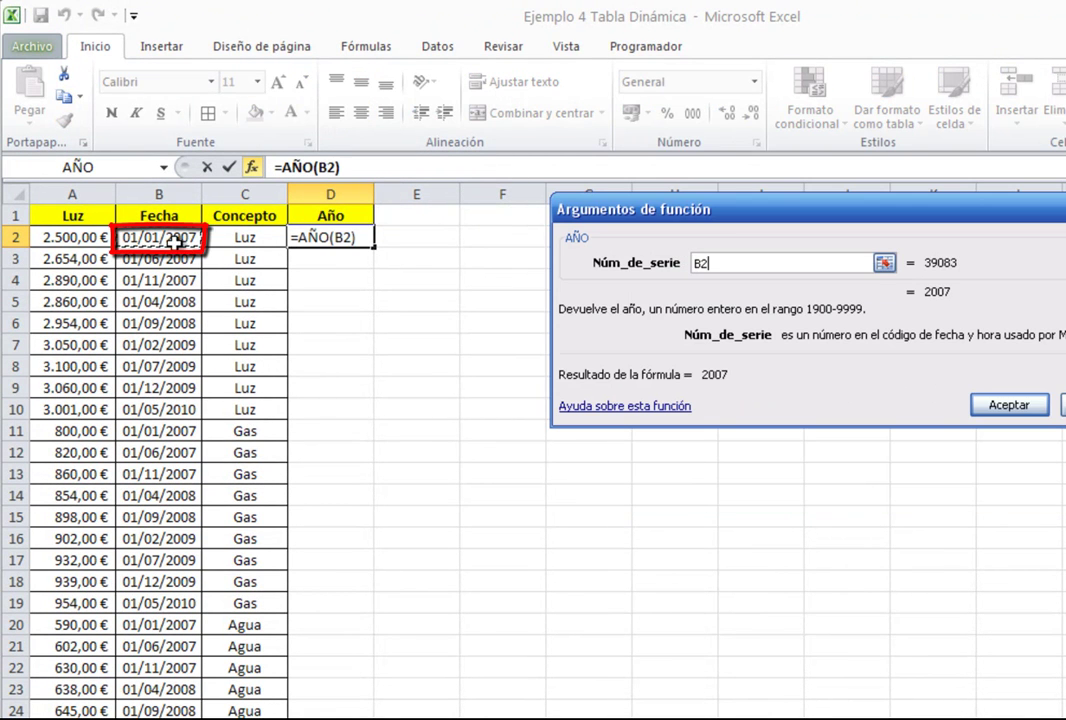
{"action": "left_click", "coordinate": [1040, 405]}
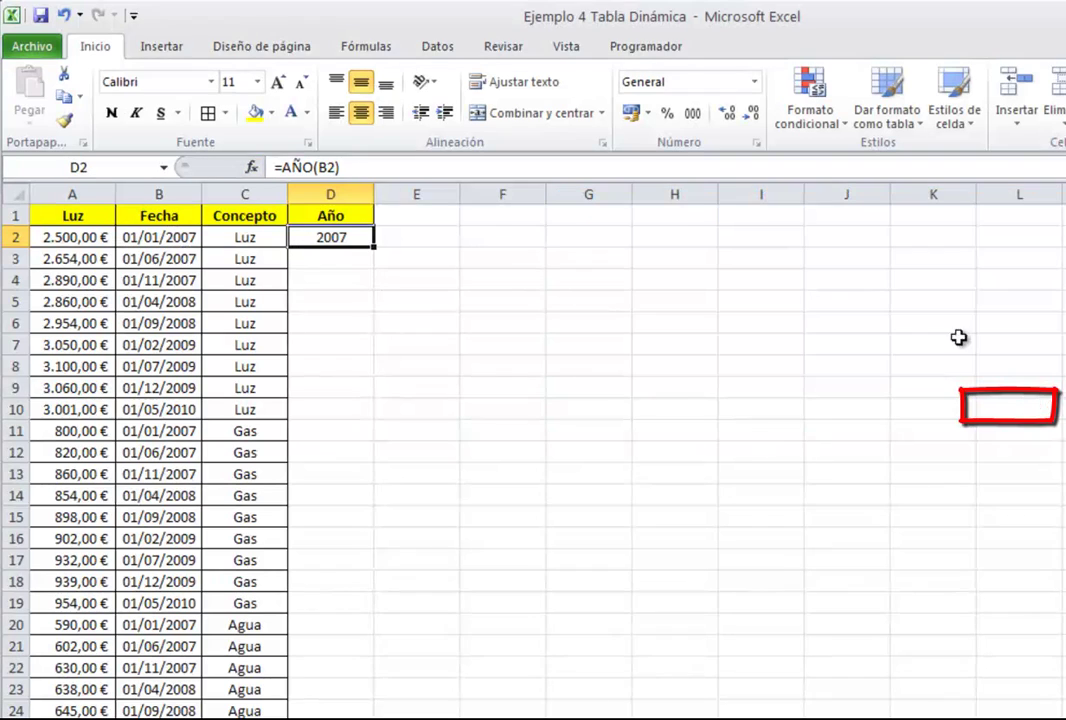
{"action": "double_click", "coordinate": [375, 249]}
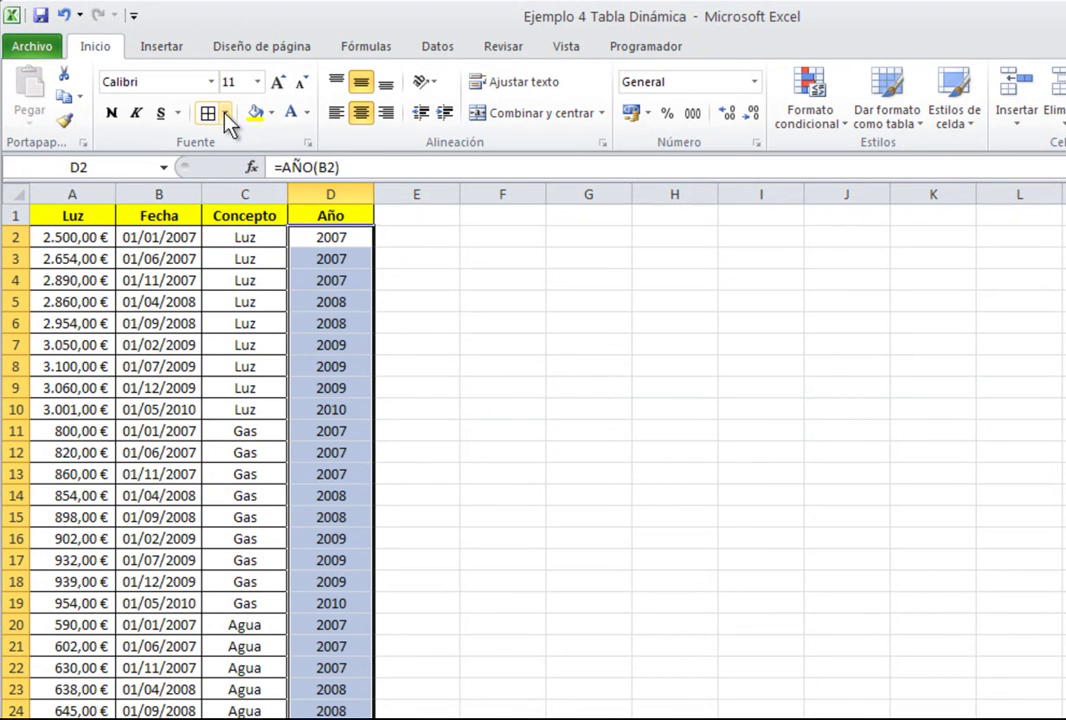
{"action": "left_click", "coordinate": [501, 324]}
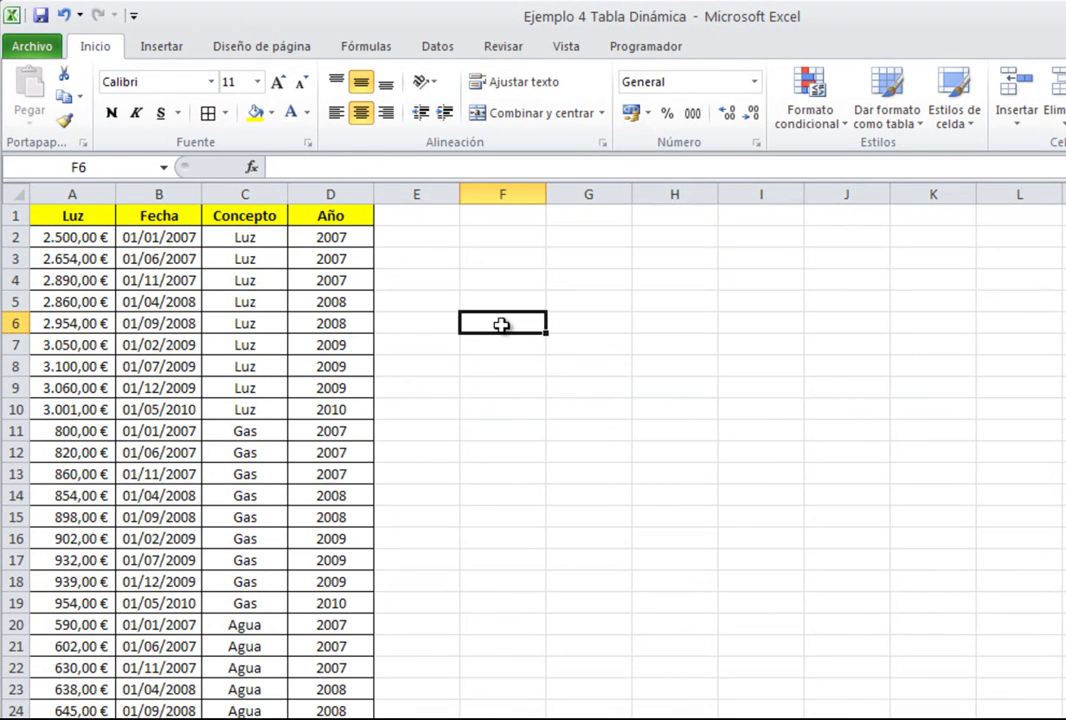
Enter a Mes header in E1 with the yellow Año header formatting.
{"action": "left_click", "coordinate": [419, 214]}
{"action": "type", "text": "Mes"}
{"action": "key", "text": "Return"}
{"action": "left_click", "coordinate": [345, 217]}
{"action": "left_click", "coordinate": [64, 120]}
{"action": "left_click", "coordinate": [400, 212]}
Fill column E with =MES(B2) to give each row's month number.
{"action": "left_click", "coordinate": [409, 236]}
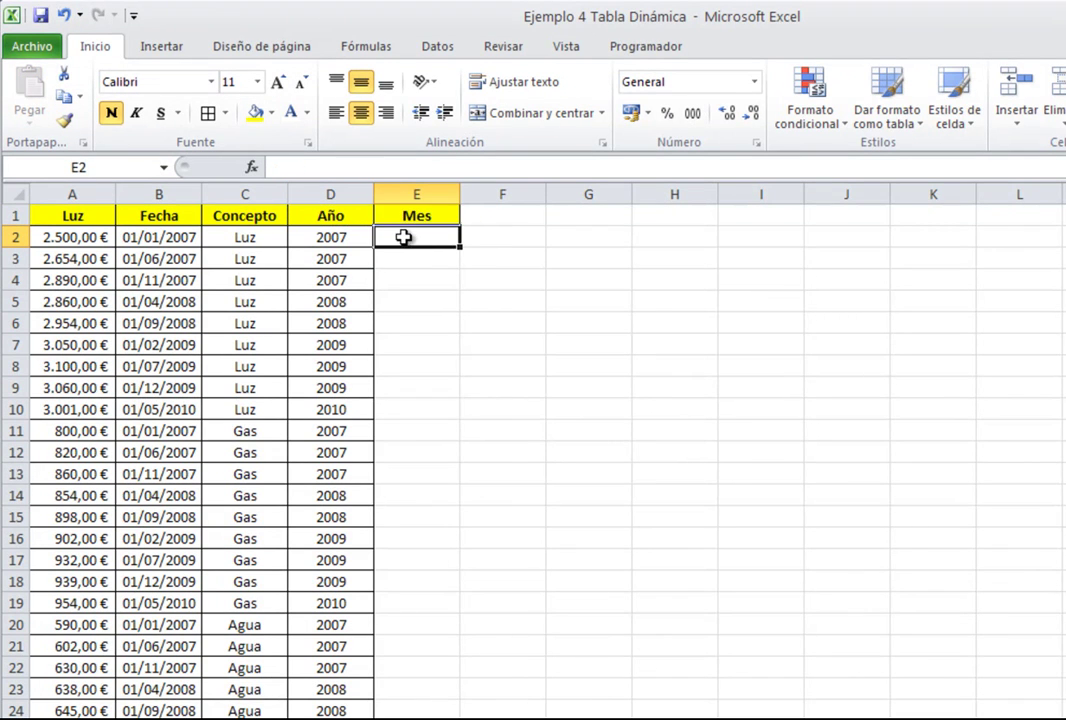
{"action": "left_click", "coordinate": [251, 167]}
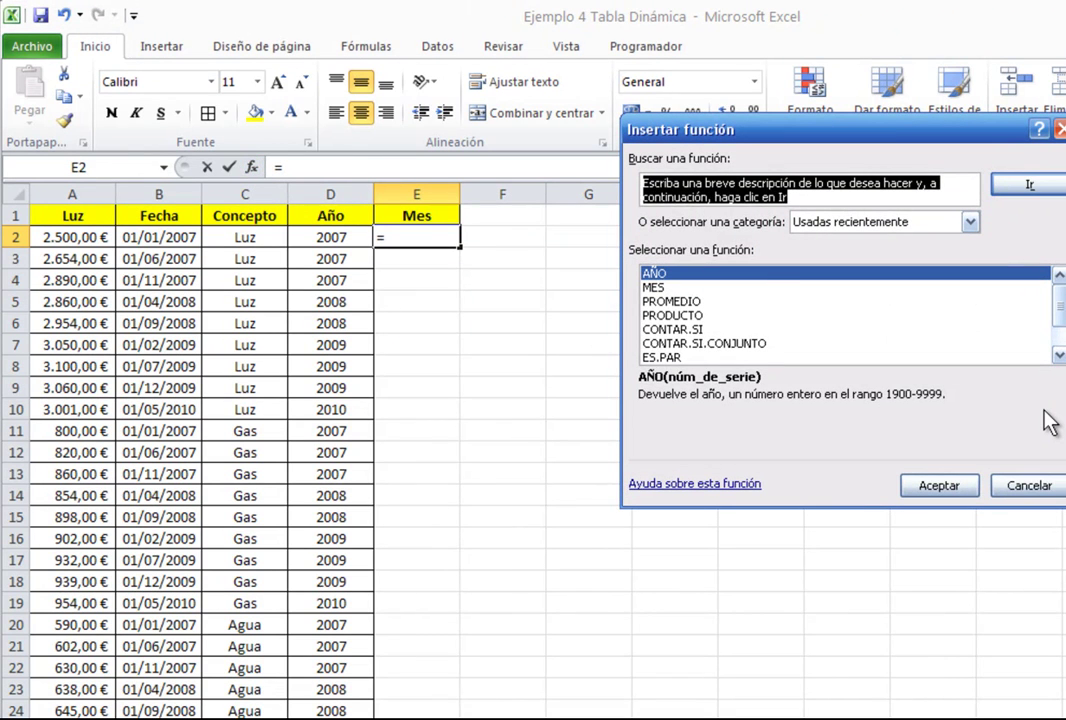
{"action": "type", "text": "mes"}
{"action": "key", "text": "Return"}
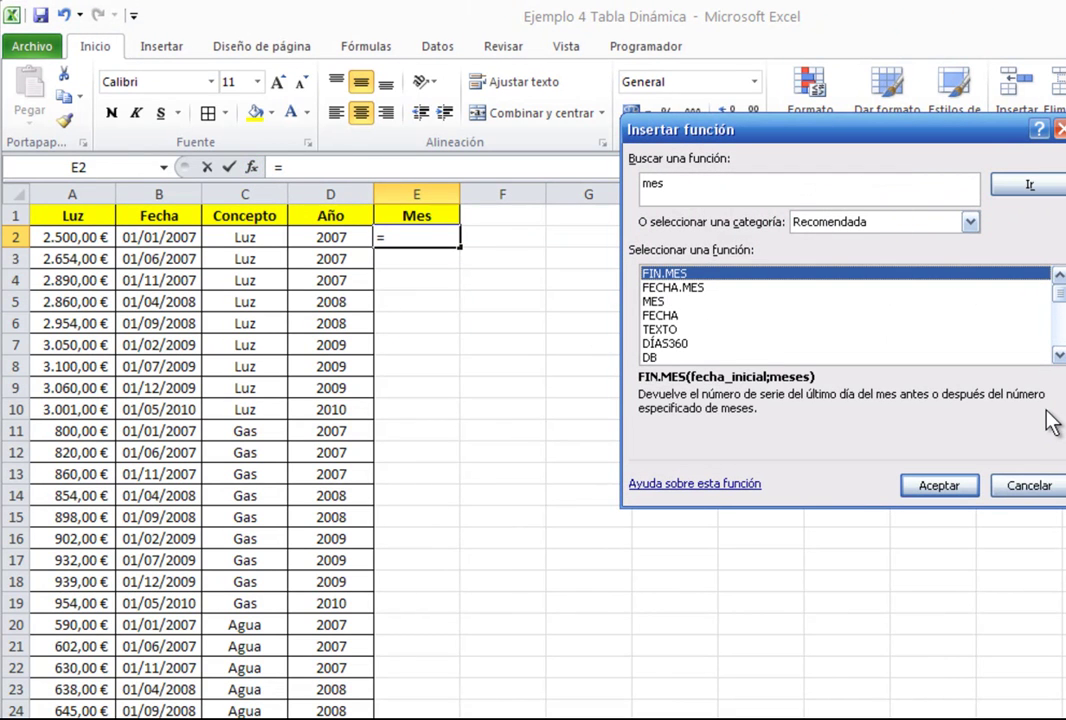
{"action": "left_click", "coordinate": [691, 301]}
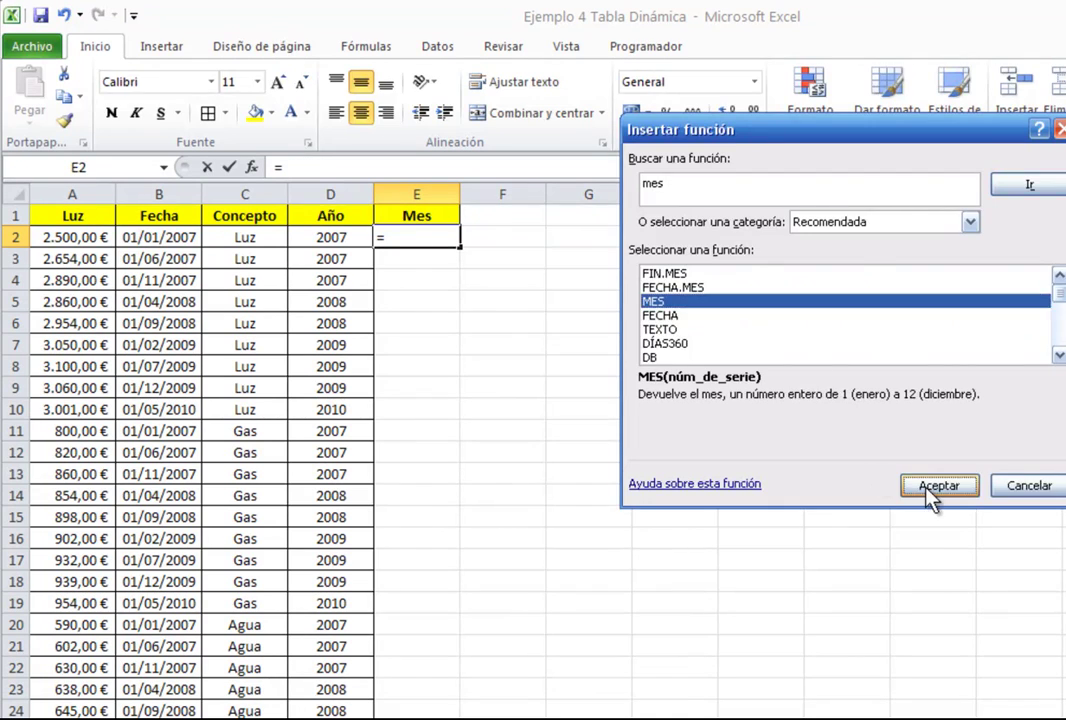
{"action": "left_click", "coordinate": [909, 486]}
{"action": "left_click", "coordinate": [176, 237]}
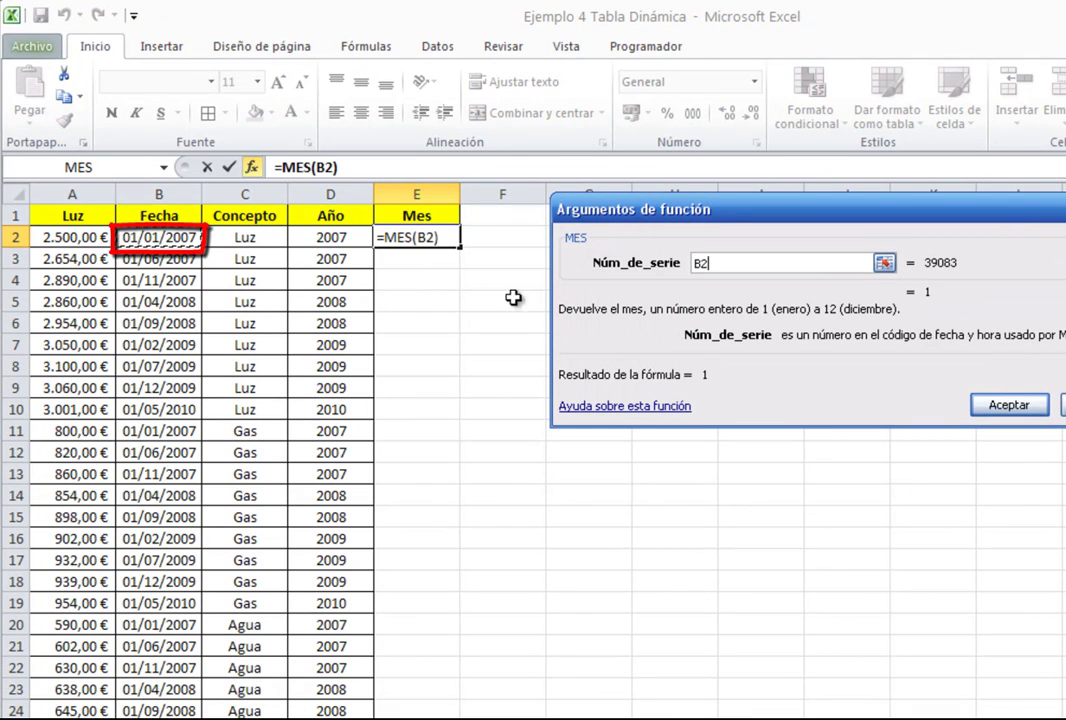
{"action": "left_click", "coordinate": [1010, 406]}
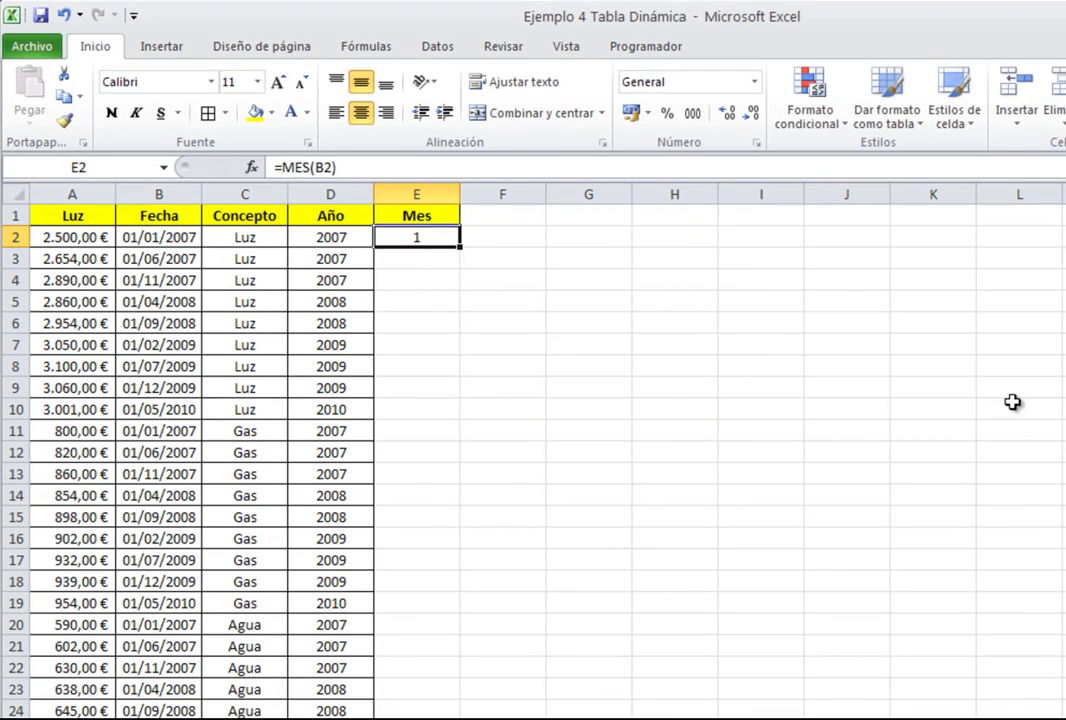
{"action": "double_click", "coordinate": [458, 250]}
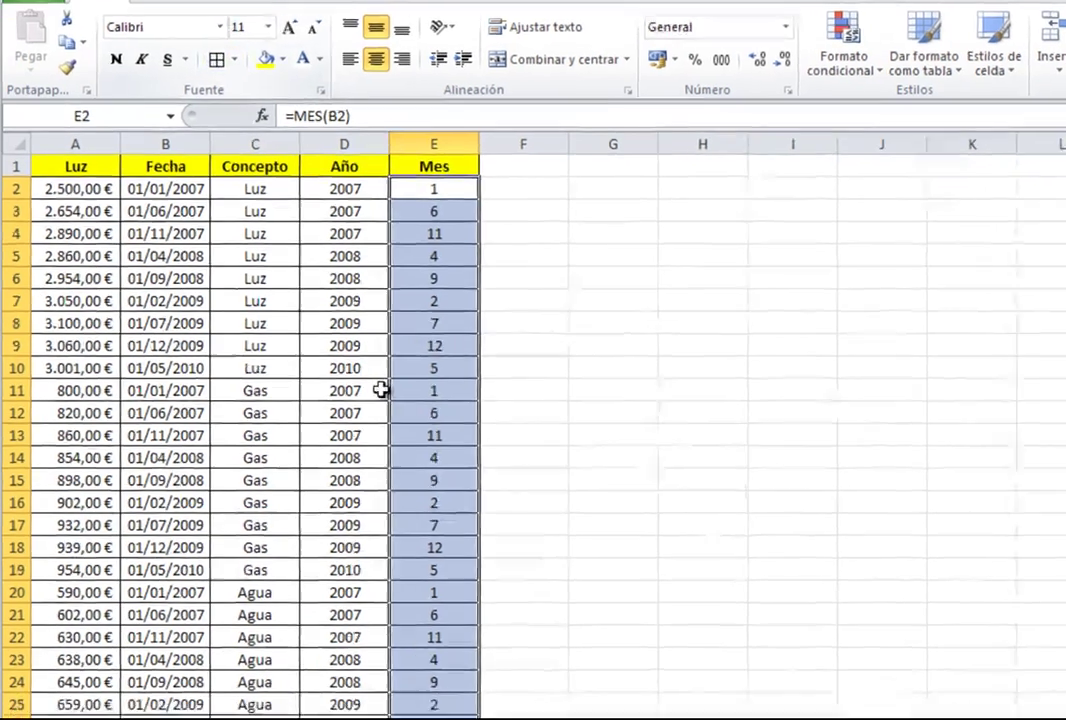
{"action": "left_click", "coordinate": [360, 431]}
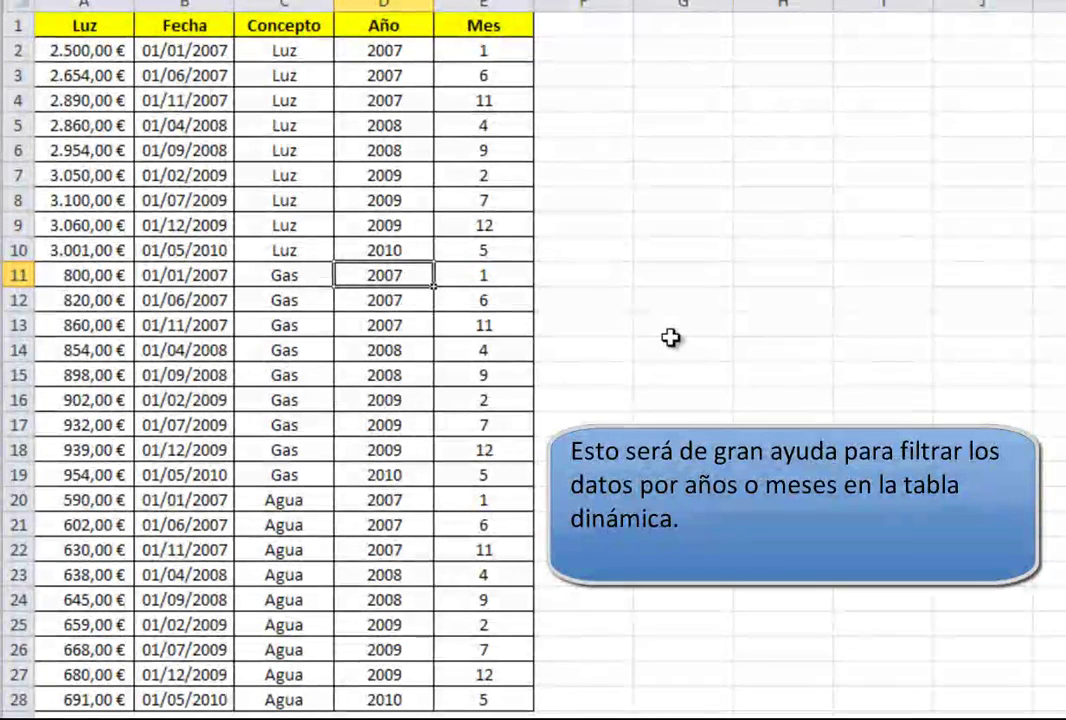